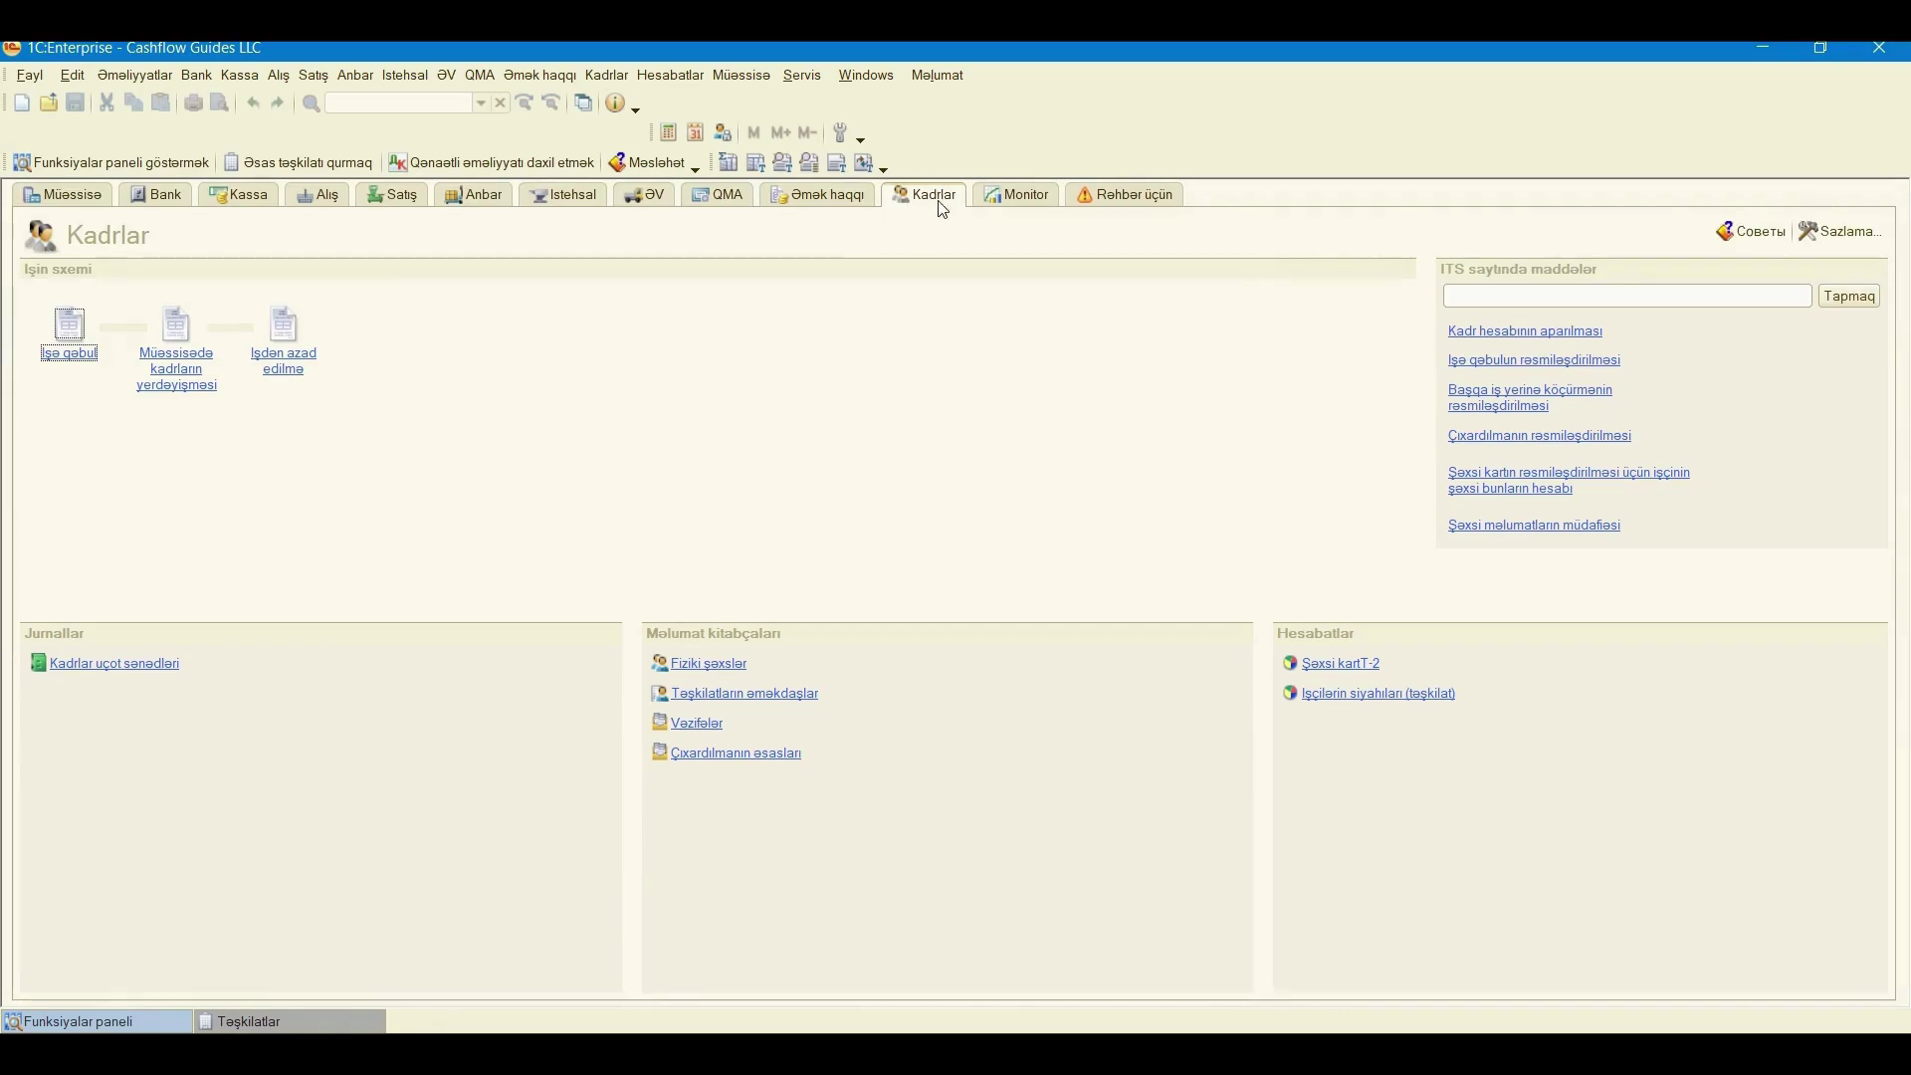
{"action": "left_click", "coordinate": [605, 77]}
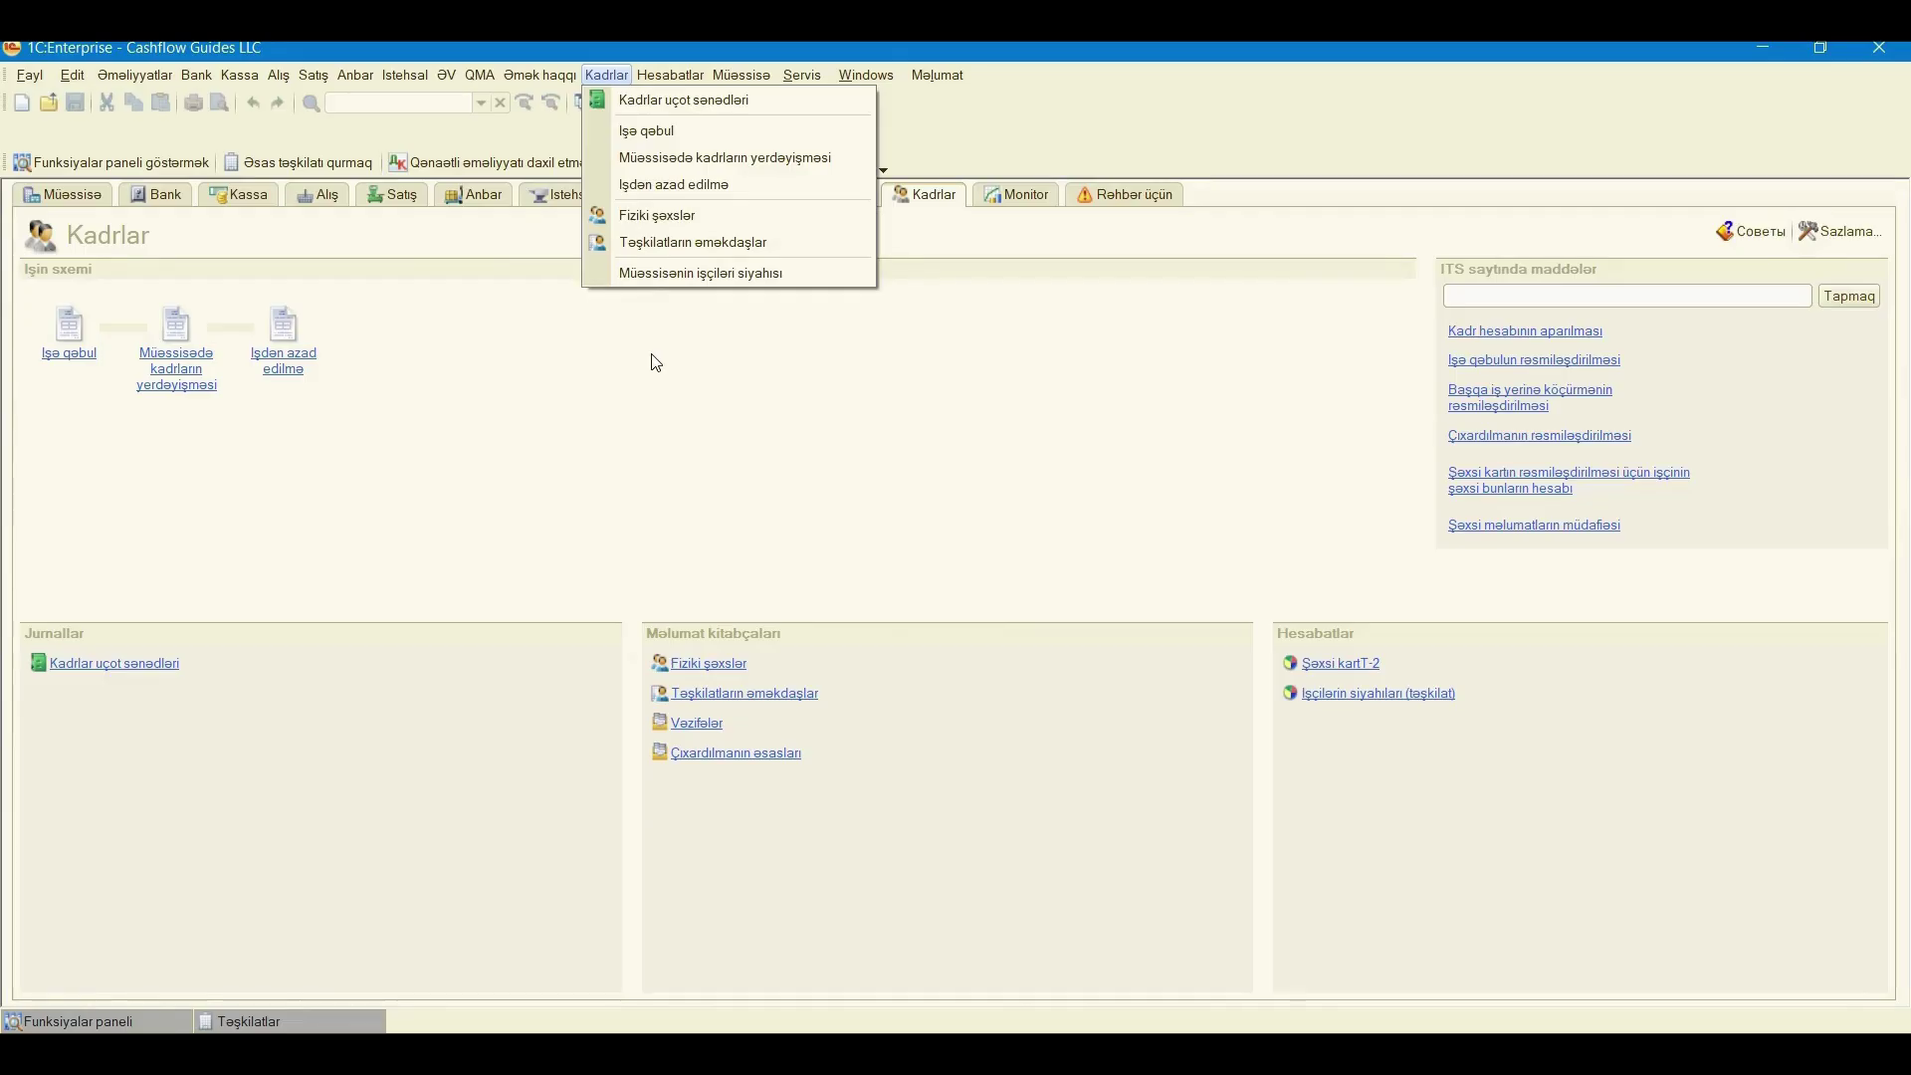
{"action": "left_click", "coordinate": [695, 429]}
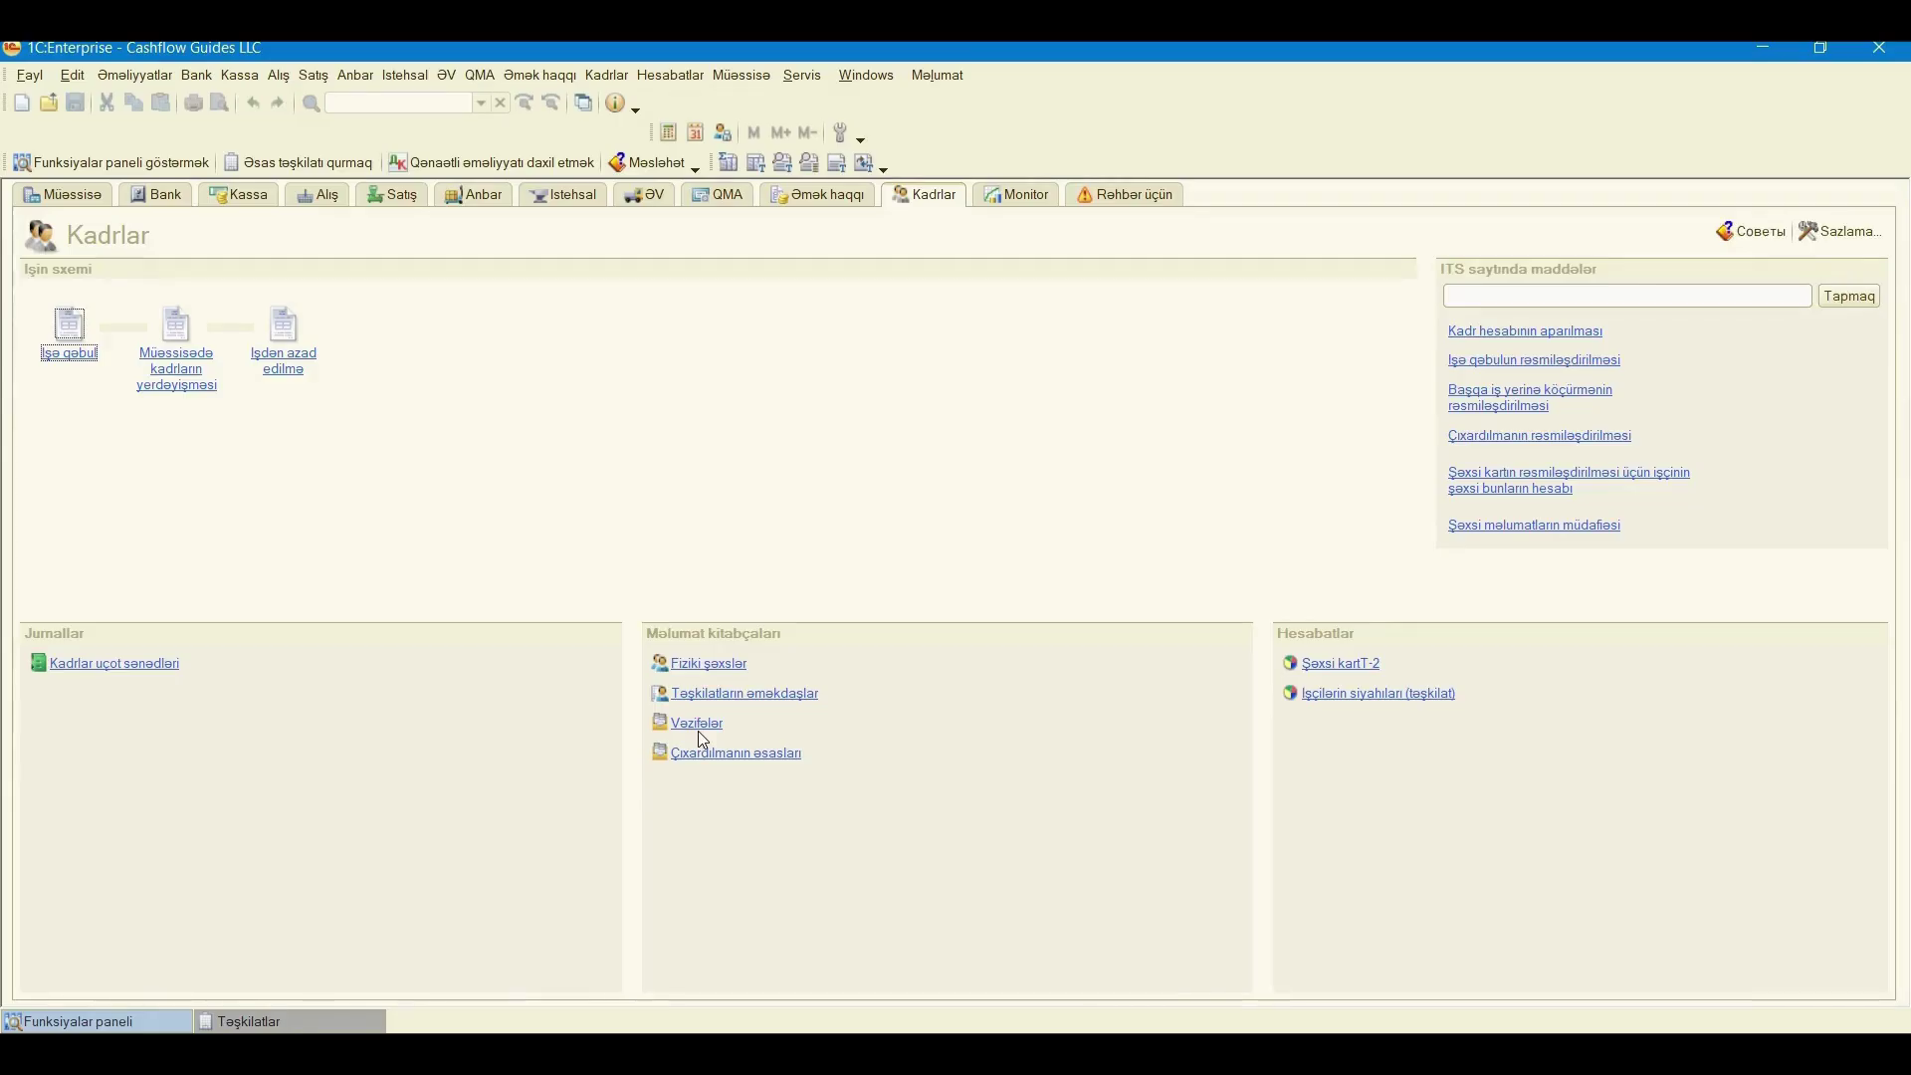
- Create a group named Cashflow Guides LLC in the Fiziki şəxslər (individuals) directory
{"action": "left_click", "coordinate": [698, 664]}
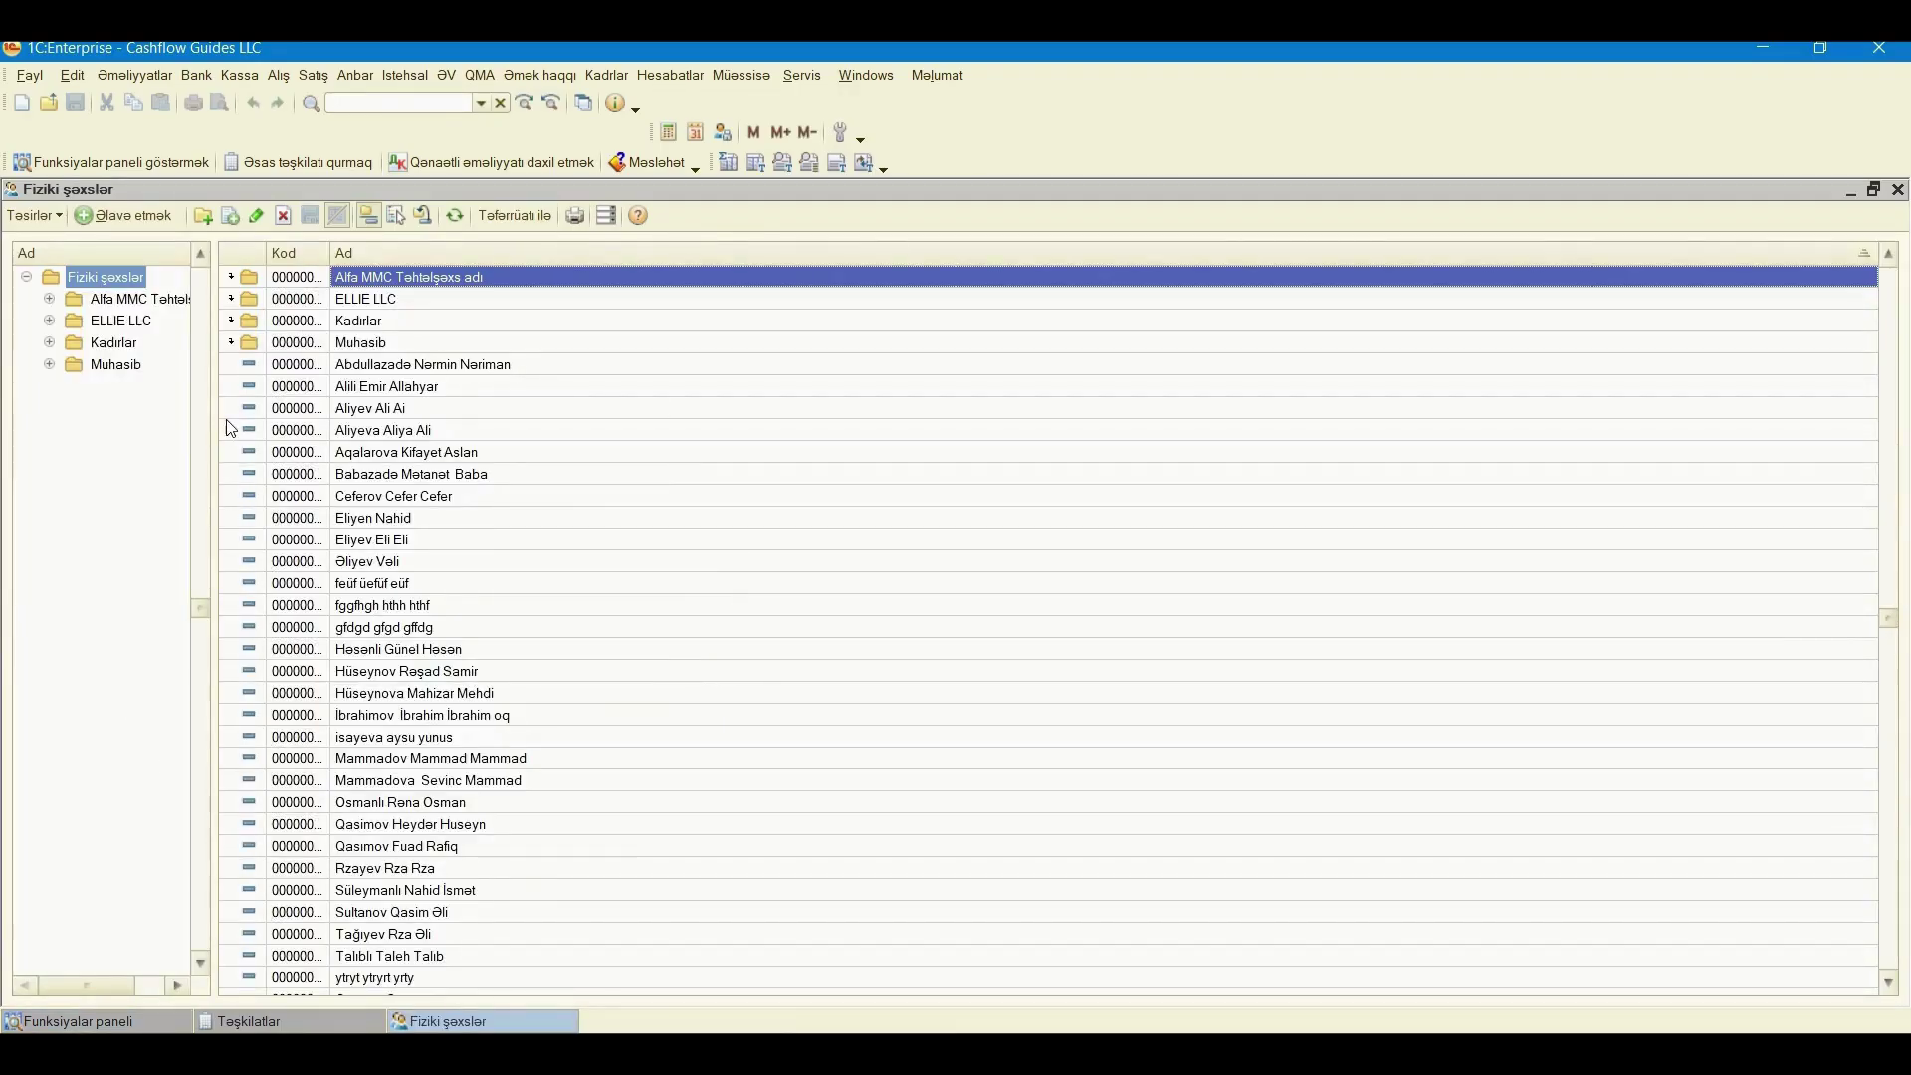
{"action": "left_click", "coordinate": [203, 221]}
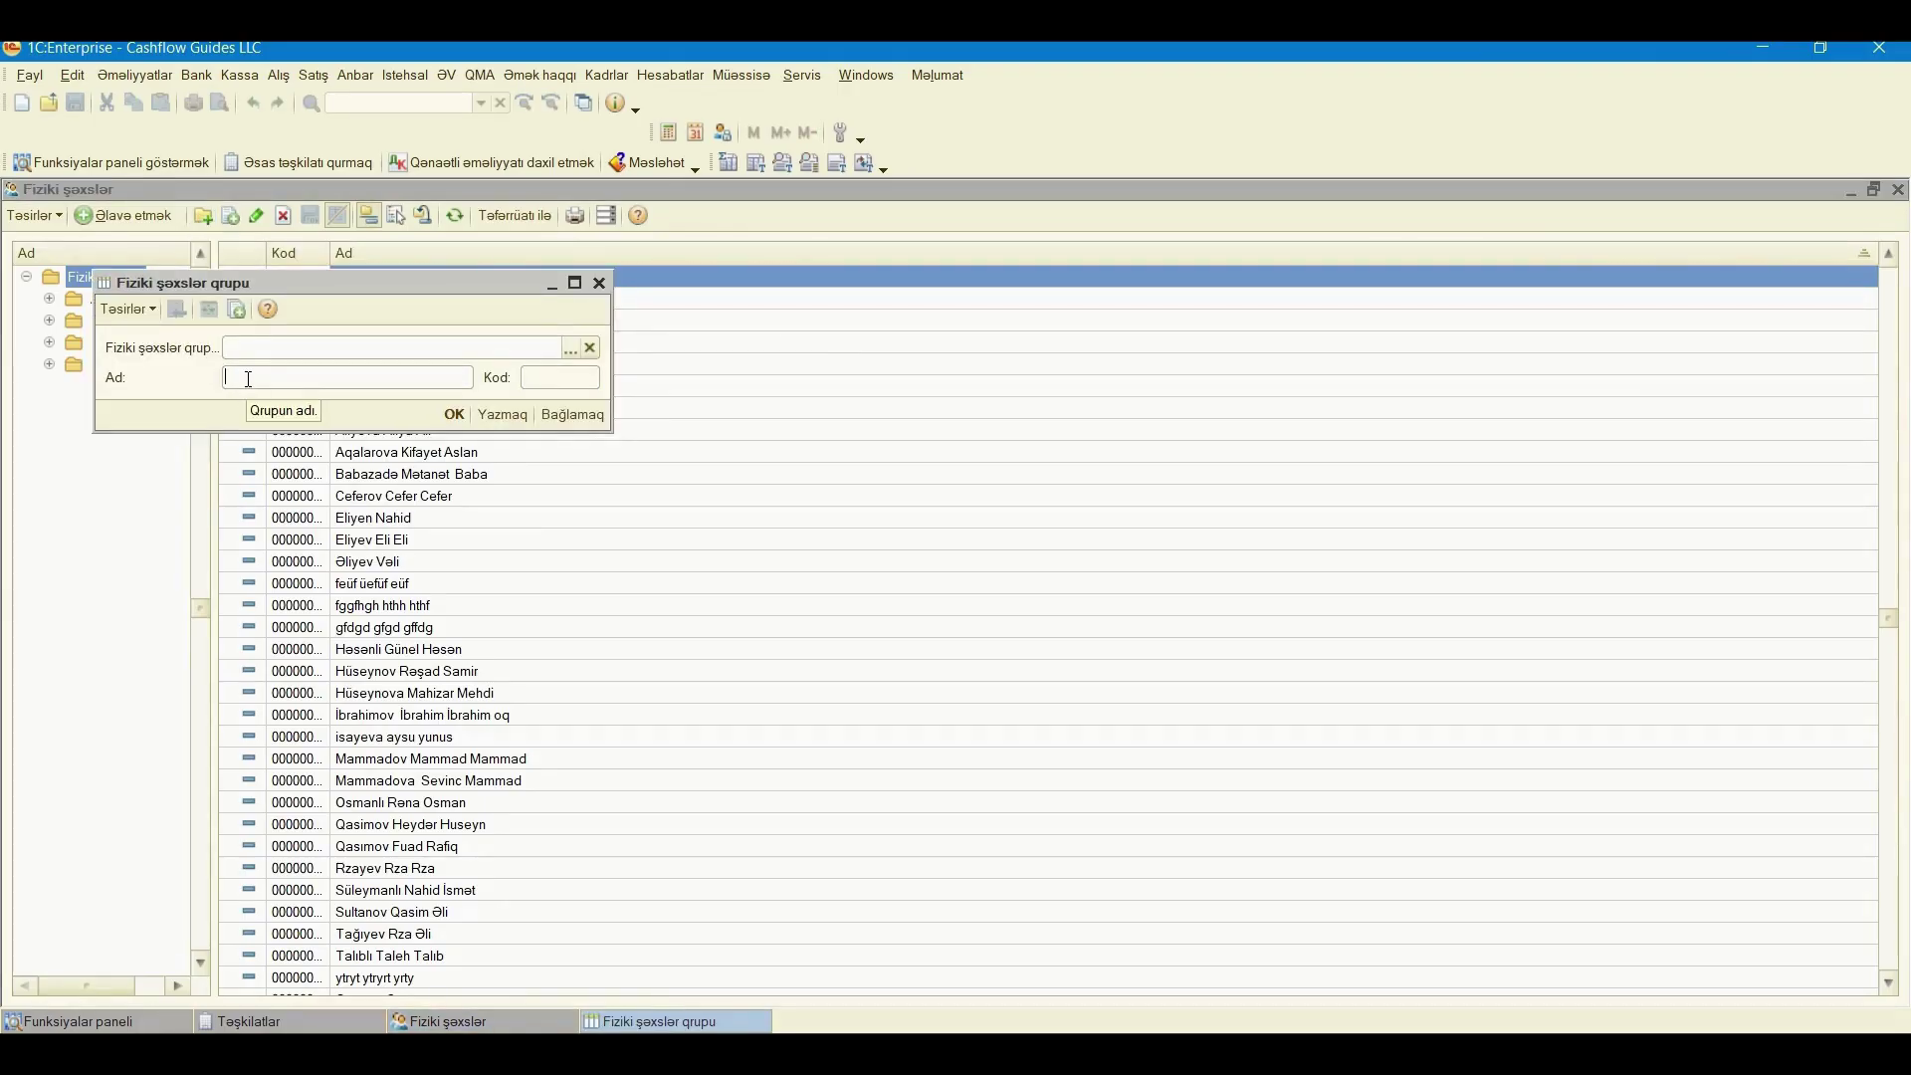
{"action": "type", "text": "Cashflow GUi"}
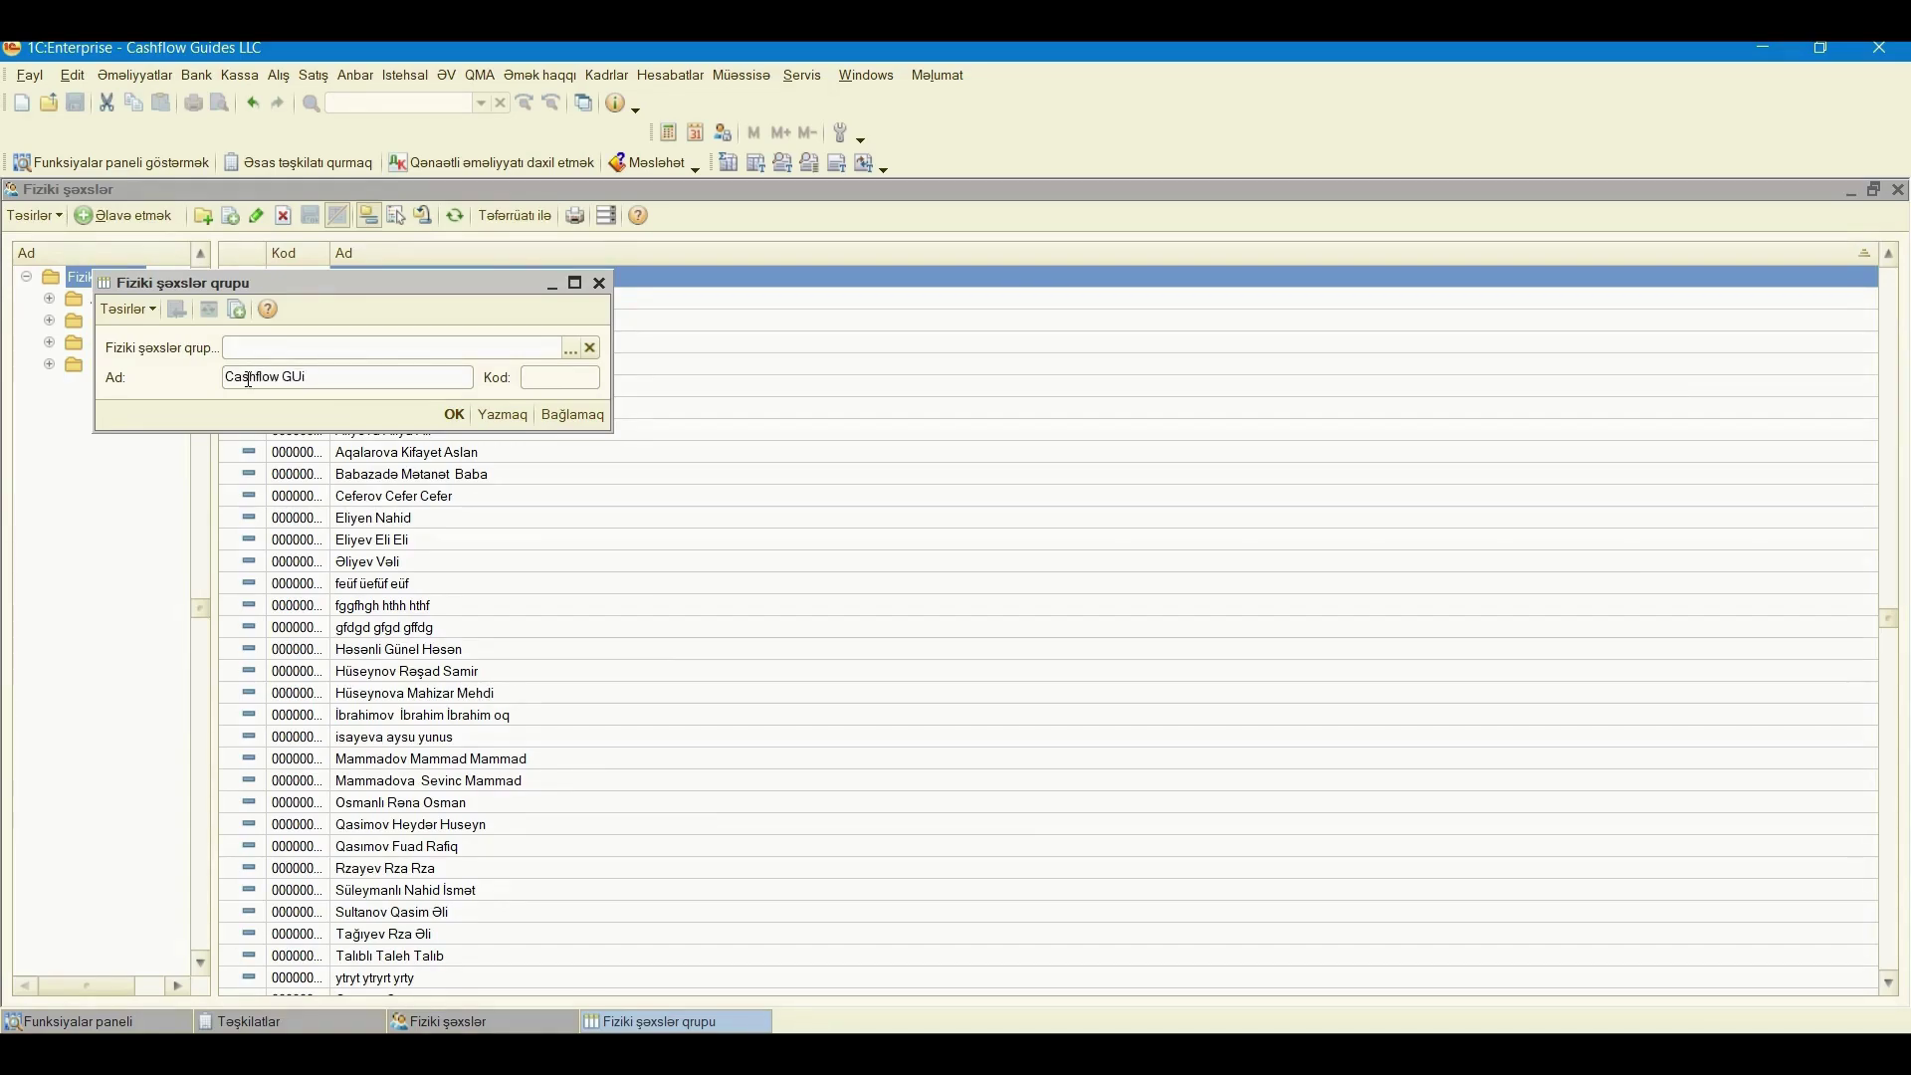
{"action": "key", "text": "BackSpace"}
{"action": "key", "text": "BackSpace"}
{"action": "key", "text": "BackSpace"}
{"action": "type", "text": "uides LLC"}
{"action": "left_click", "coordinate": [456, 415]}
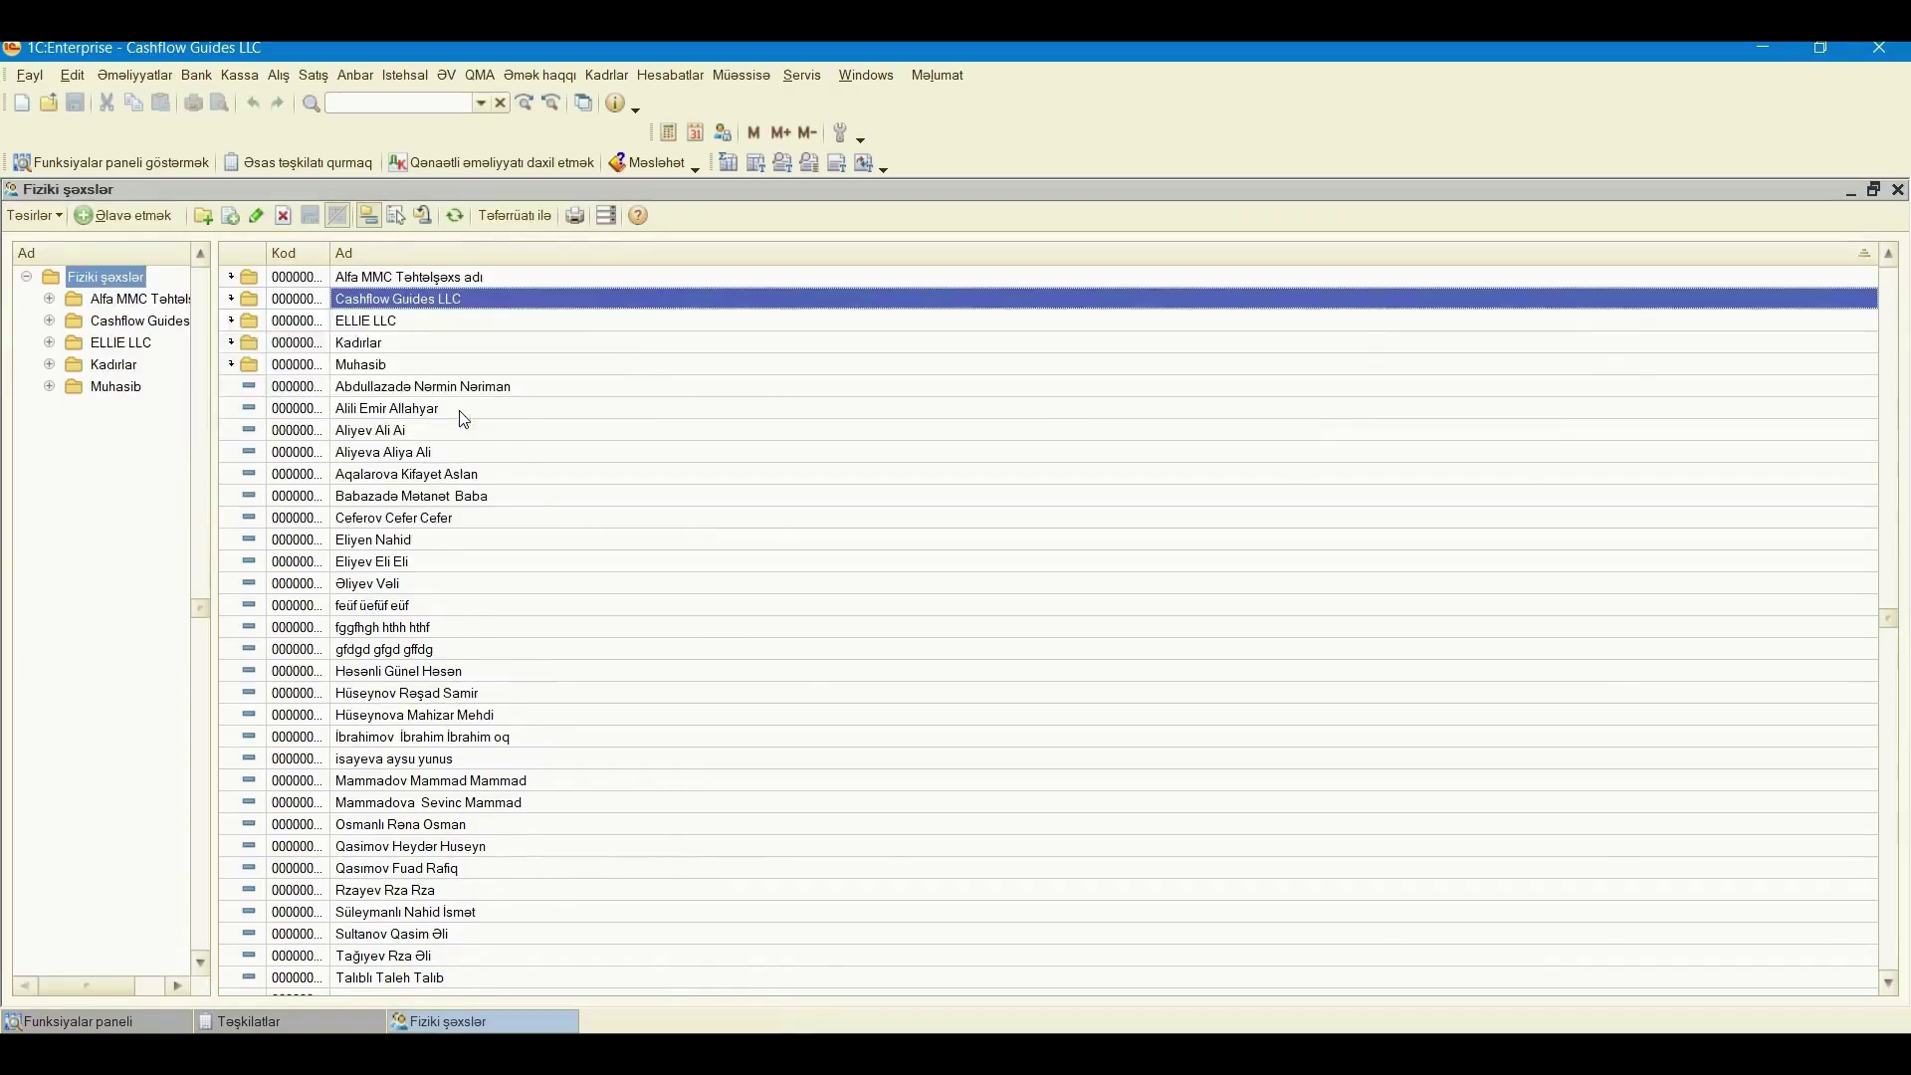
- Add a new individual inside the Cashflow Guides LLC group and enter the person's full name
{"action": "left_click", "coordinate": [145, 323]}
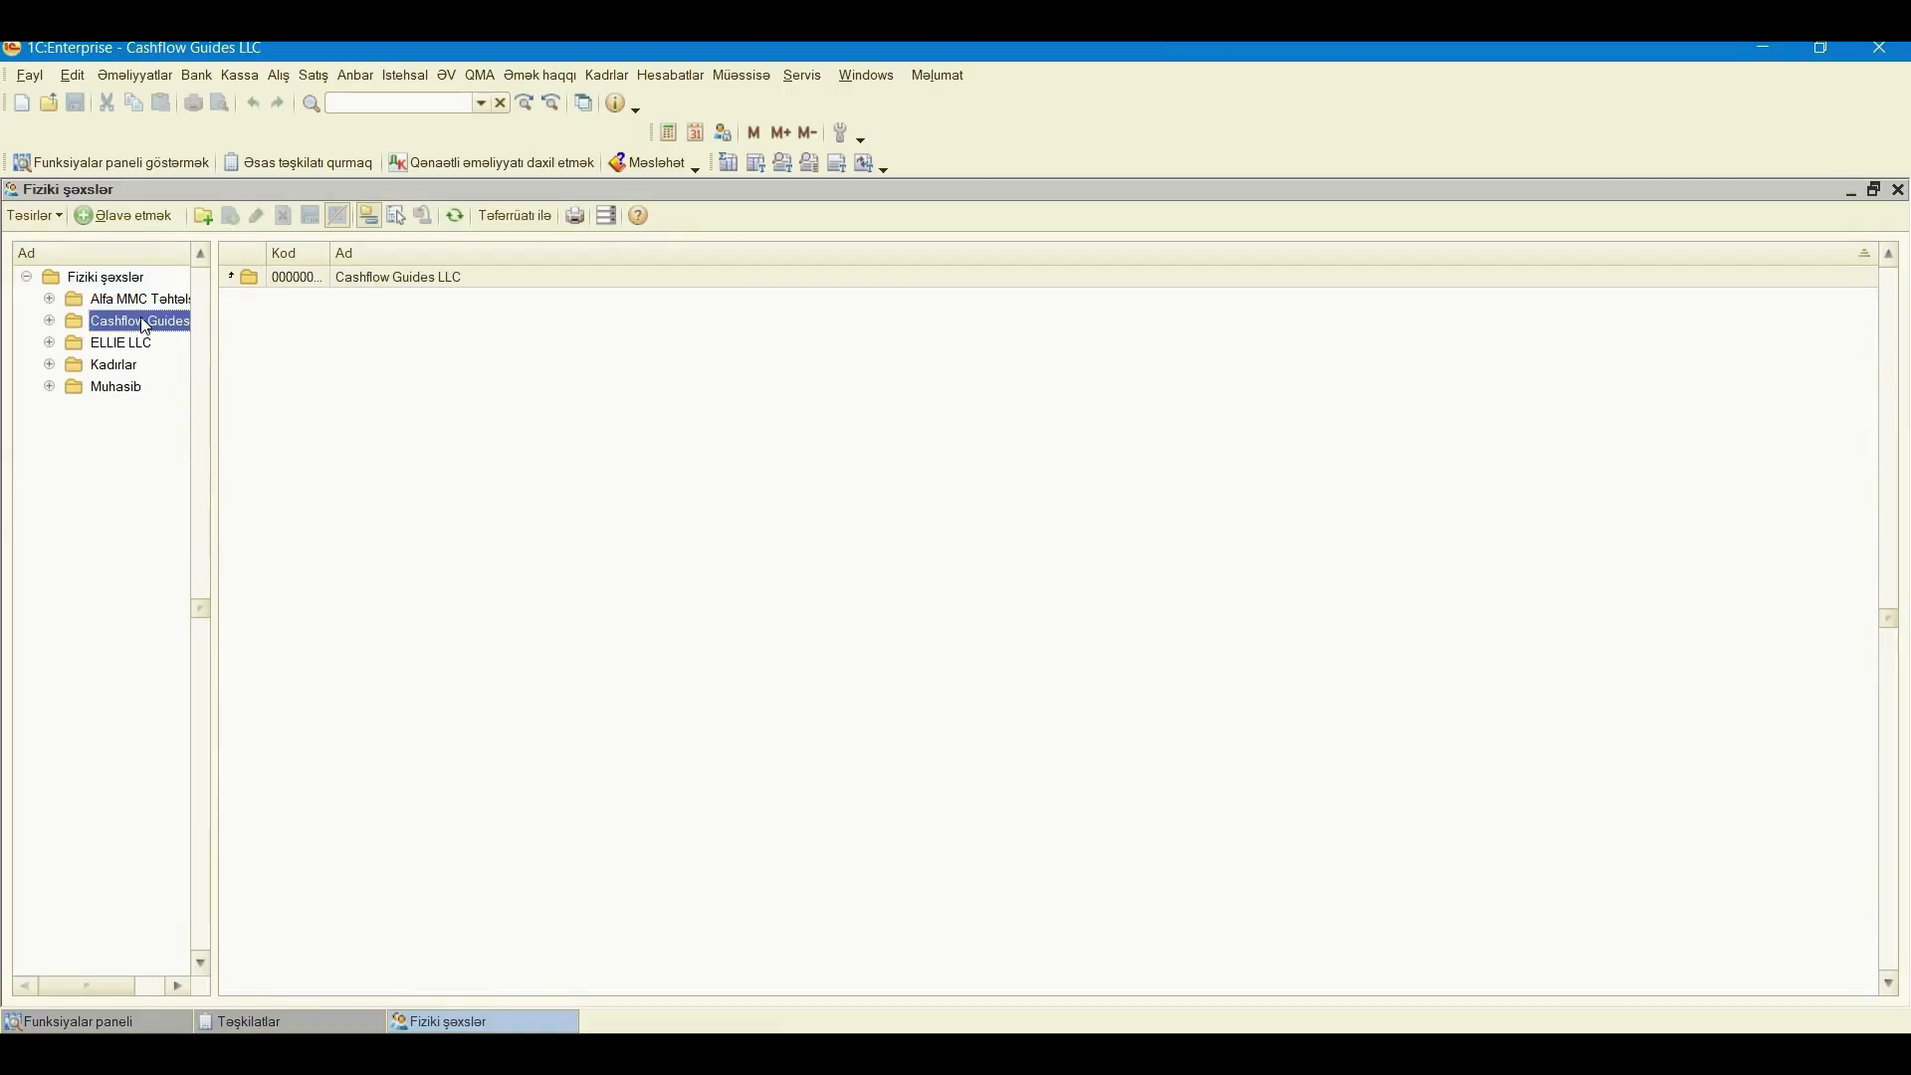
{"action": "left_click", "coordinate": [129, 215]}
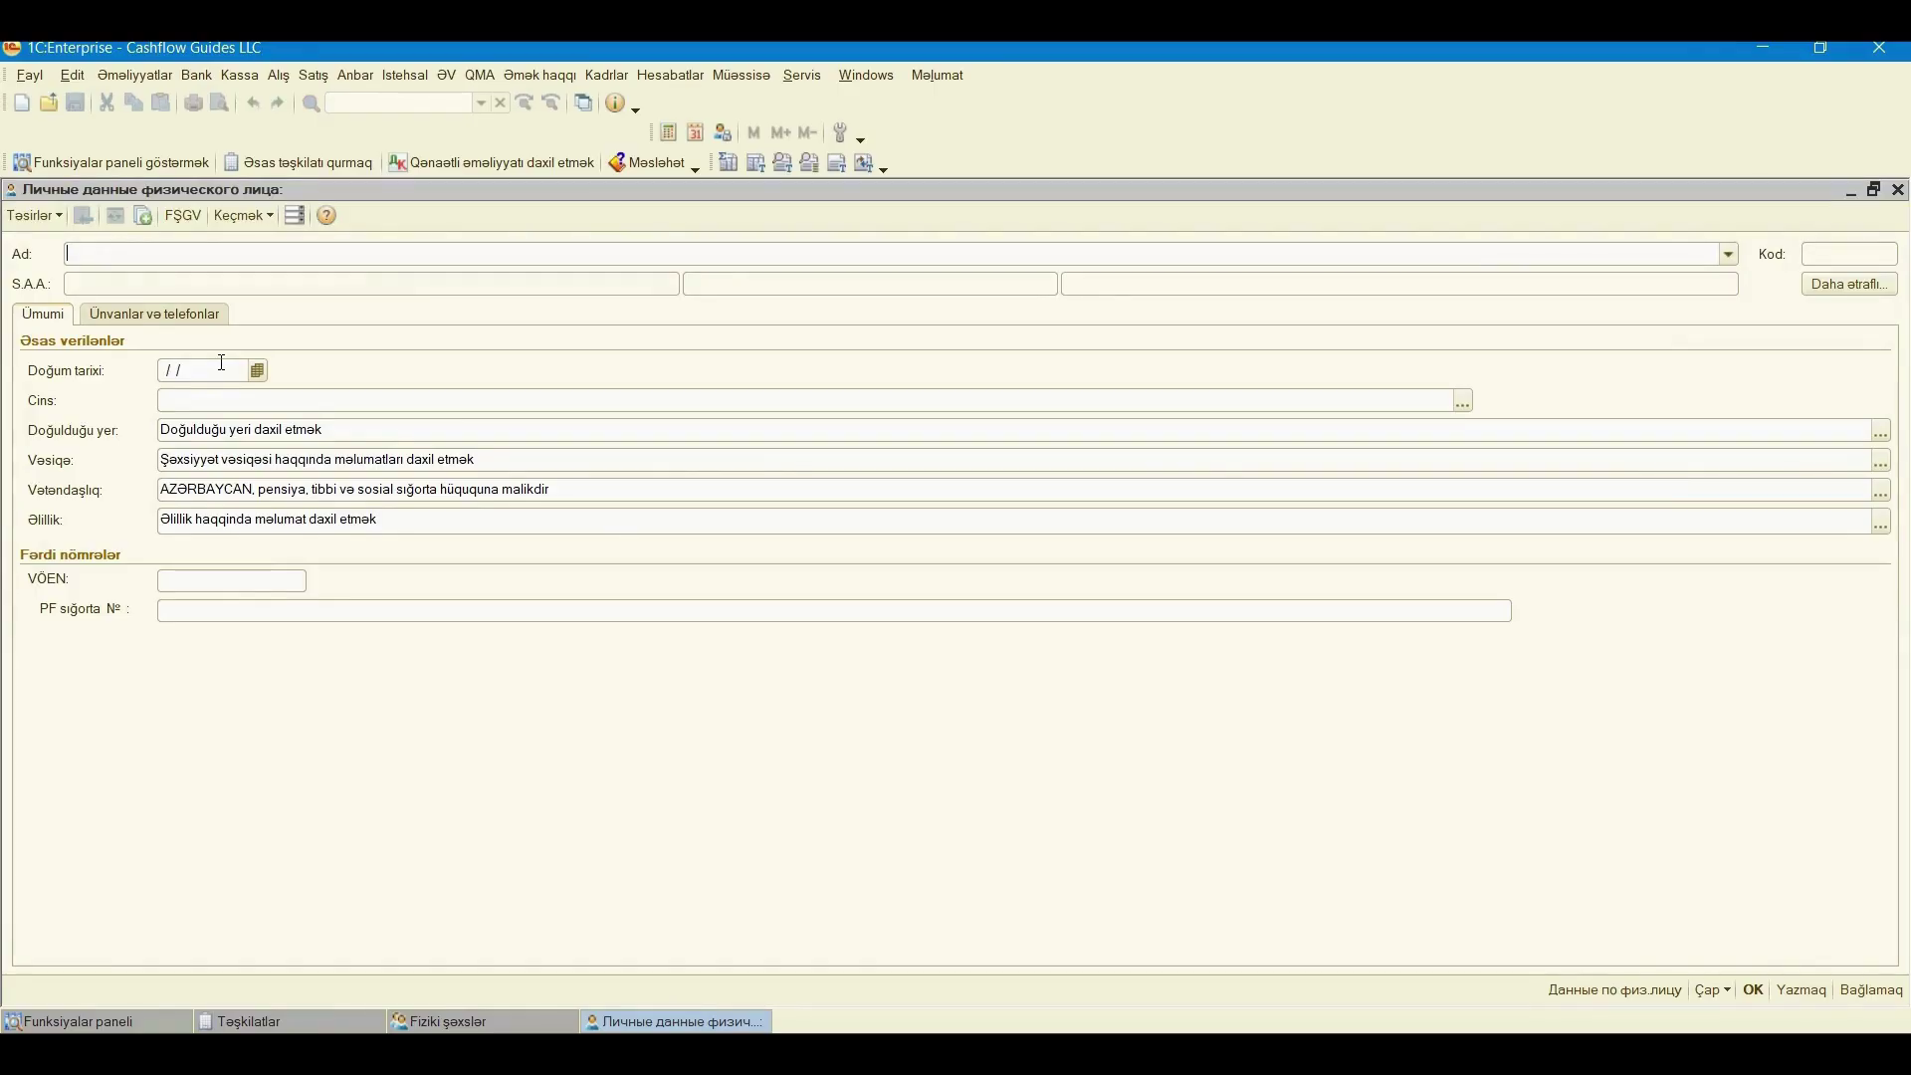
{"action": "type", "text": "Vəli Əliyev Vəli oğlu"}
- Enter the individual's date of birth and set the gender to Kişi
{"action": "left_click", "coordinate": [195, 372]}
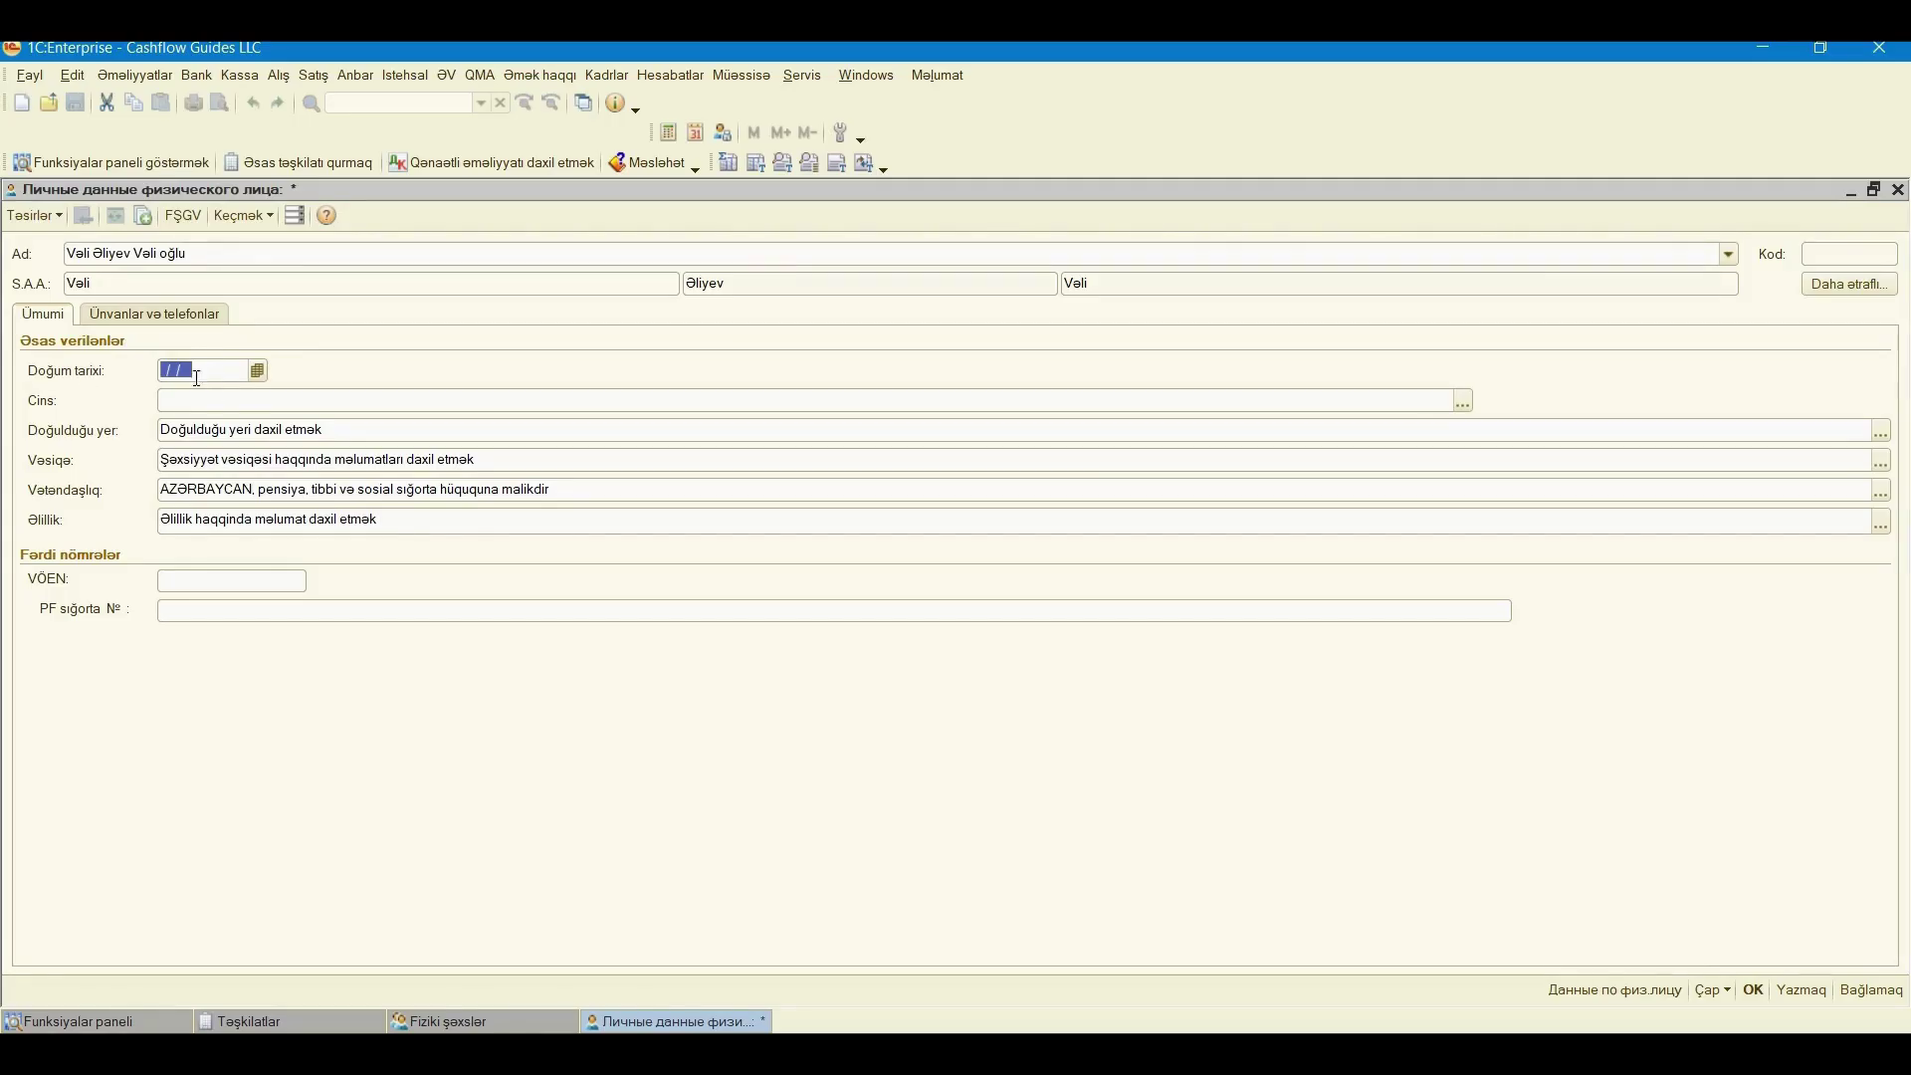
{"action": "left_click", "coordinate": [168, 370]}
{"action": "type", "text": "01/01/202"}
{"action": "key", "text": "BackSpace"}
{"action": "type", "text": "00"}
{"action": "left_click", "coordinate": [393, 399]}
{"action": "type", "text": "Kişi"}
- Fill in the place of birth with city Bakı, district Nərmanov and country Azərbaycan
{"action": "left_click", "coordinate": [1881, 432]}
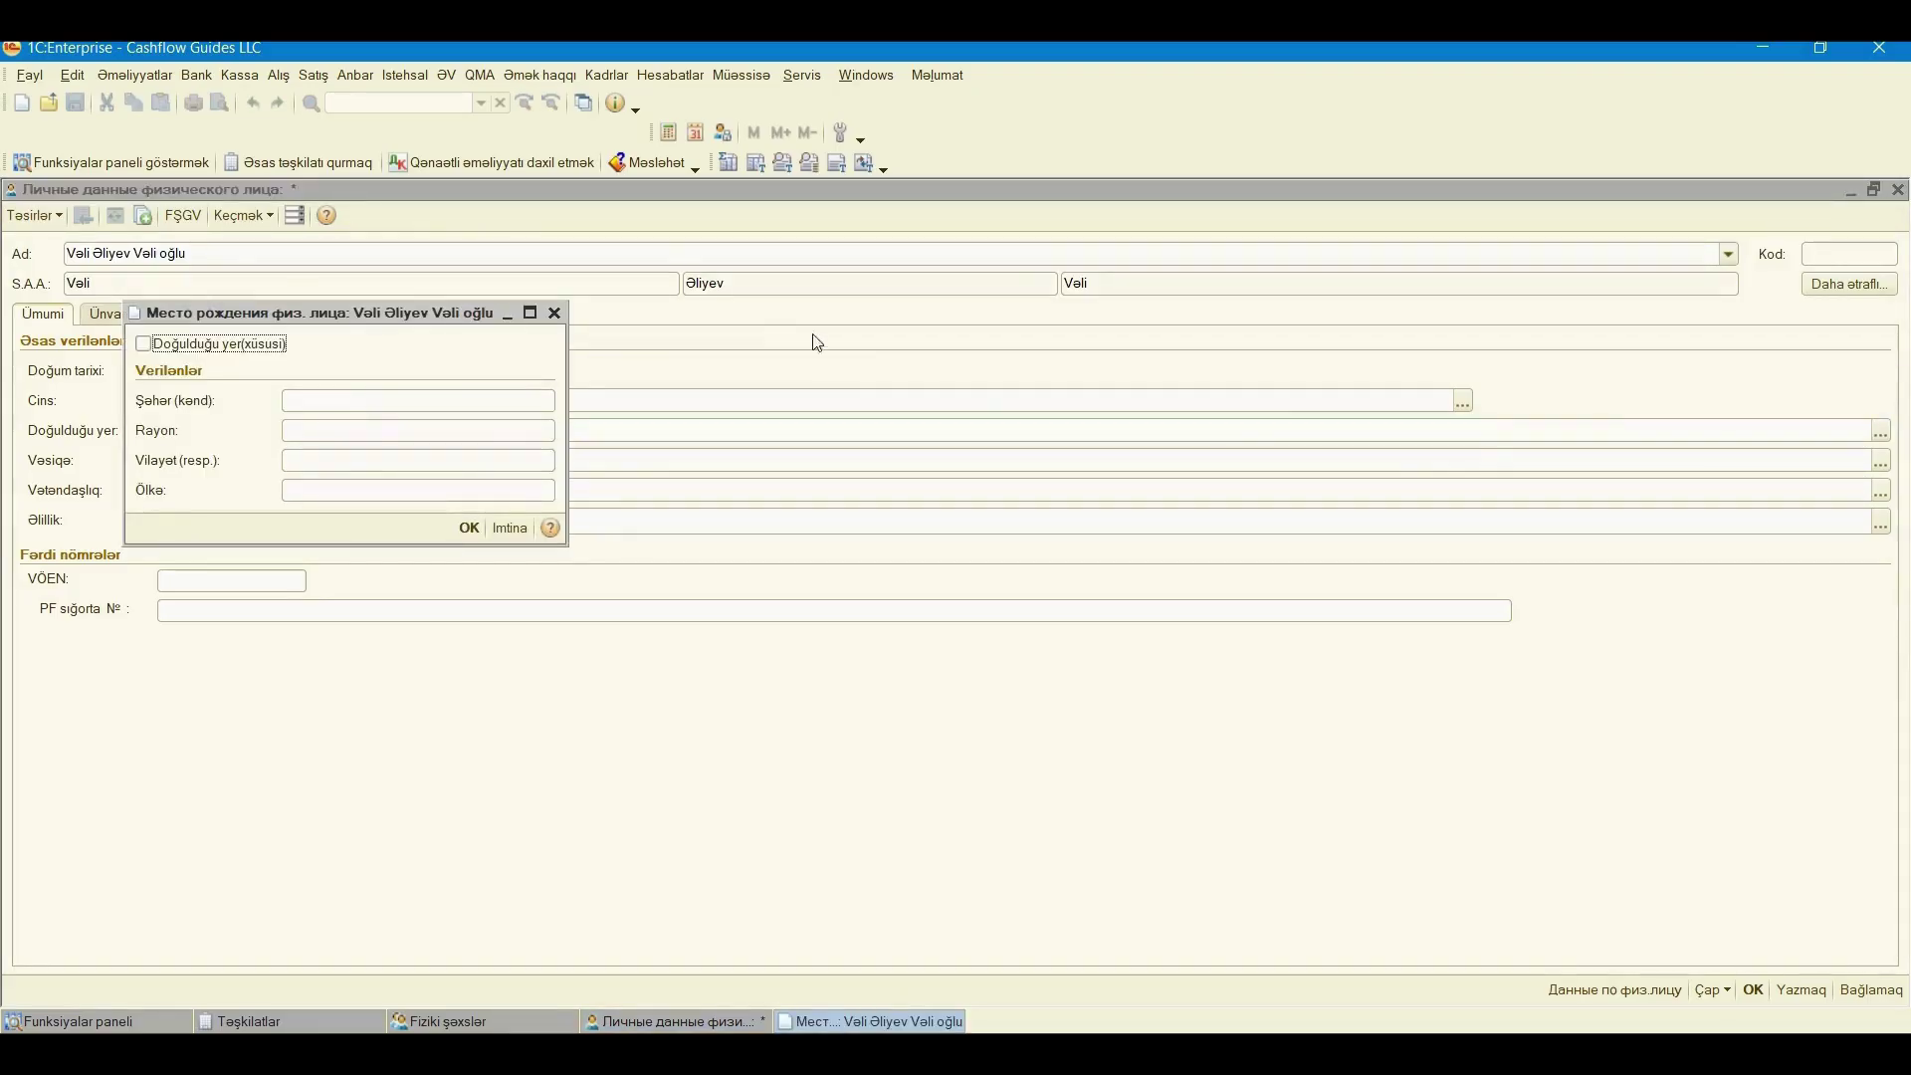
{"action": "left_click", "coordinate": [355, 399]}
{"action": "type", "text": "Bakı"}
{"action": "left_click", "coordinate": [328, 432]}
{"action": "type", "text": "Nərmanov"}
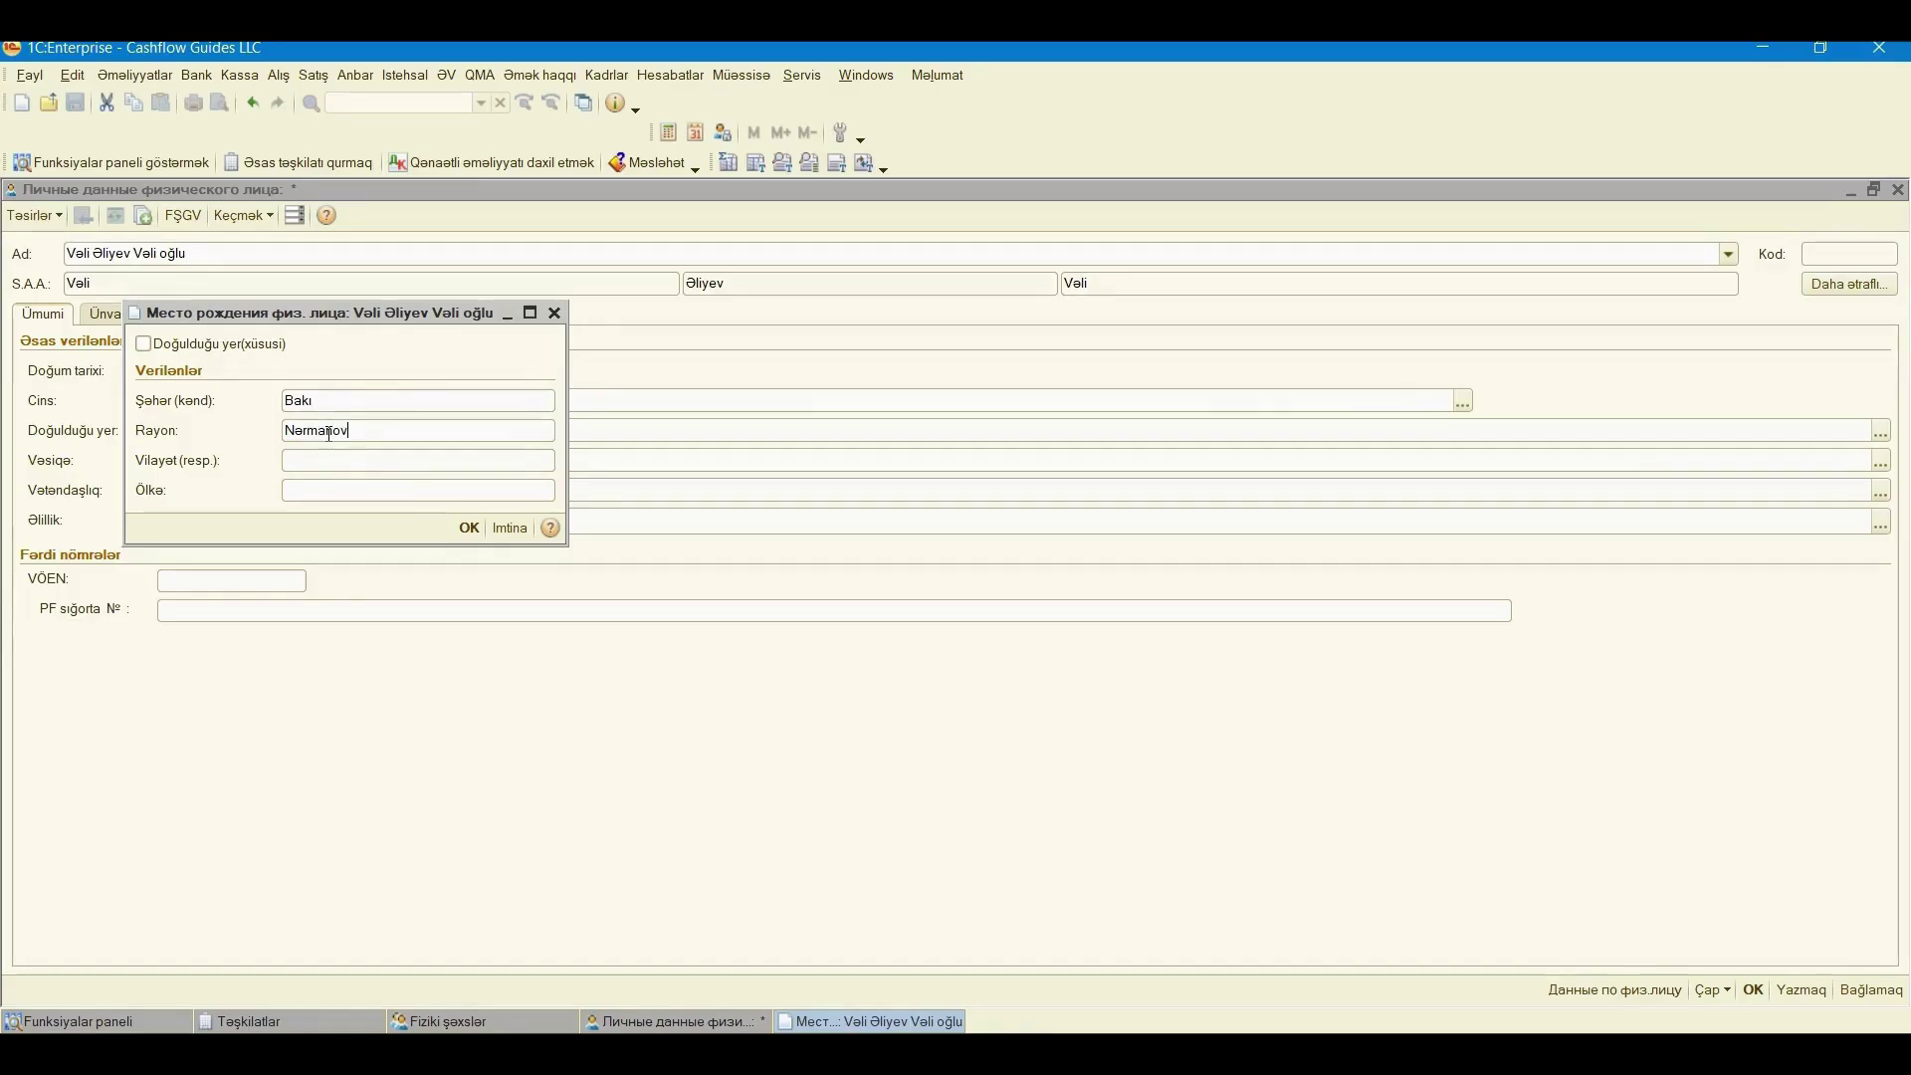
{"action": "left_click", "coordinate": [325, 492]}
{"action": "type", "text": "A"}
{"action": "key", "text": "BackSpace"}
{"action": "type", "text": "Azərbaycan"}
{"action": "left_click", "coordinate": [470, 528]}
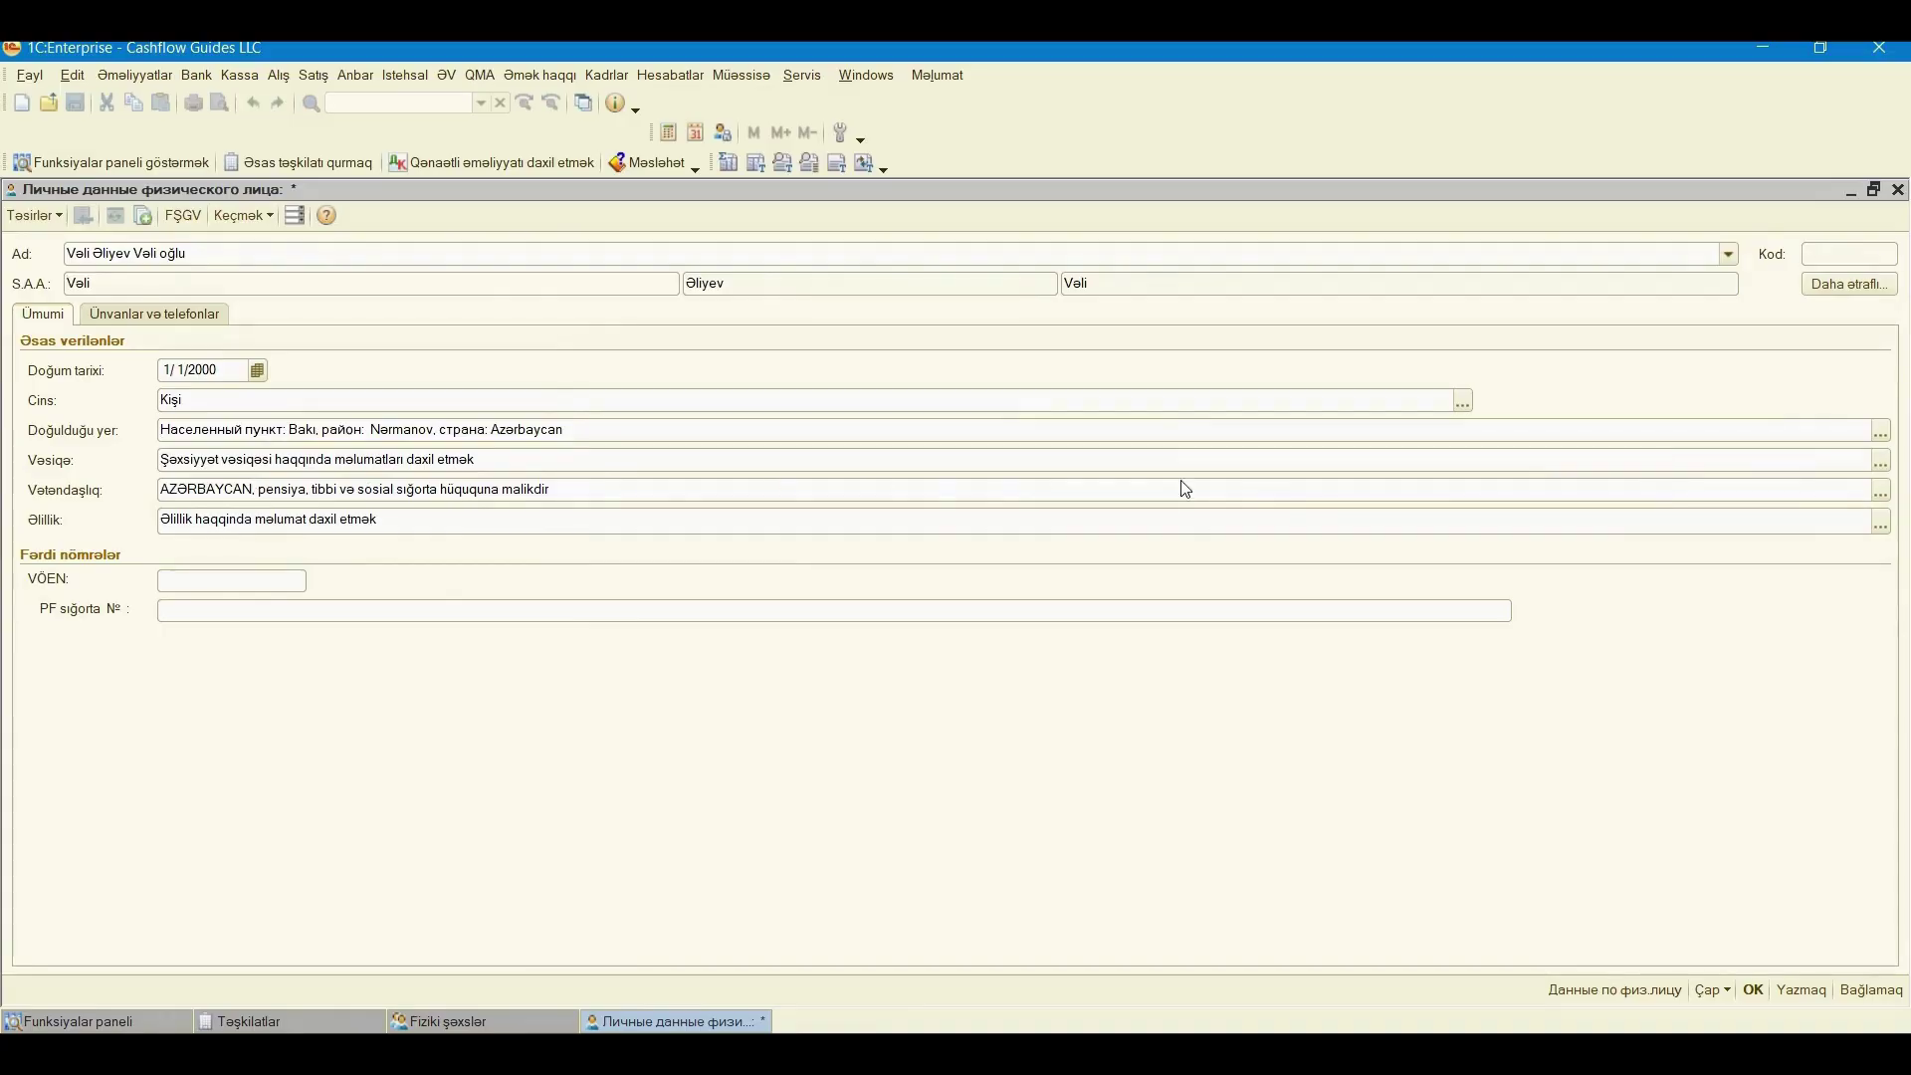
- In the identity document details, enter the passport series and number, issue date 02/02/2019 and issuing authority Asan xidmət
{"action": "left_click", "coordinate": [1881, 460]}
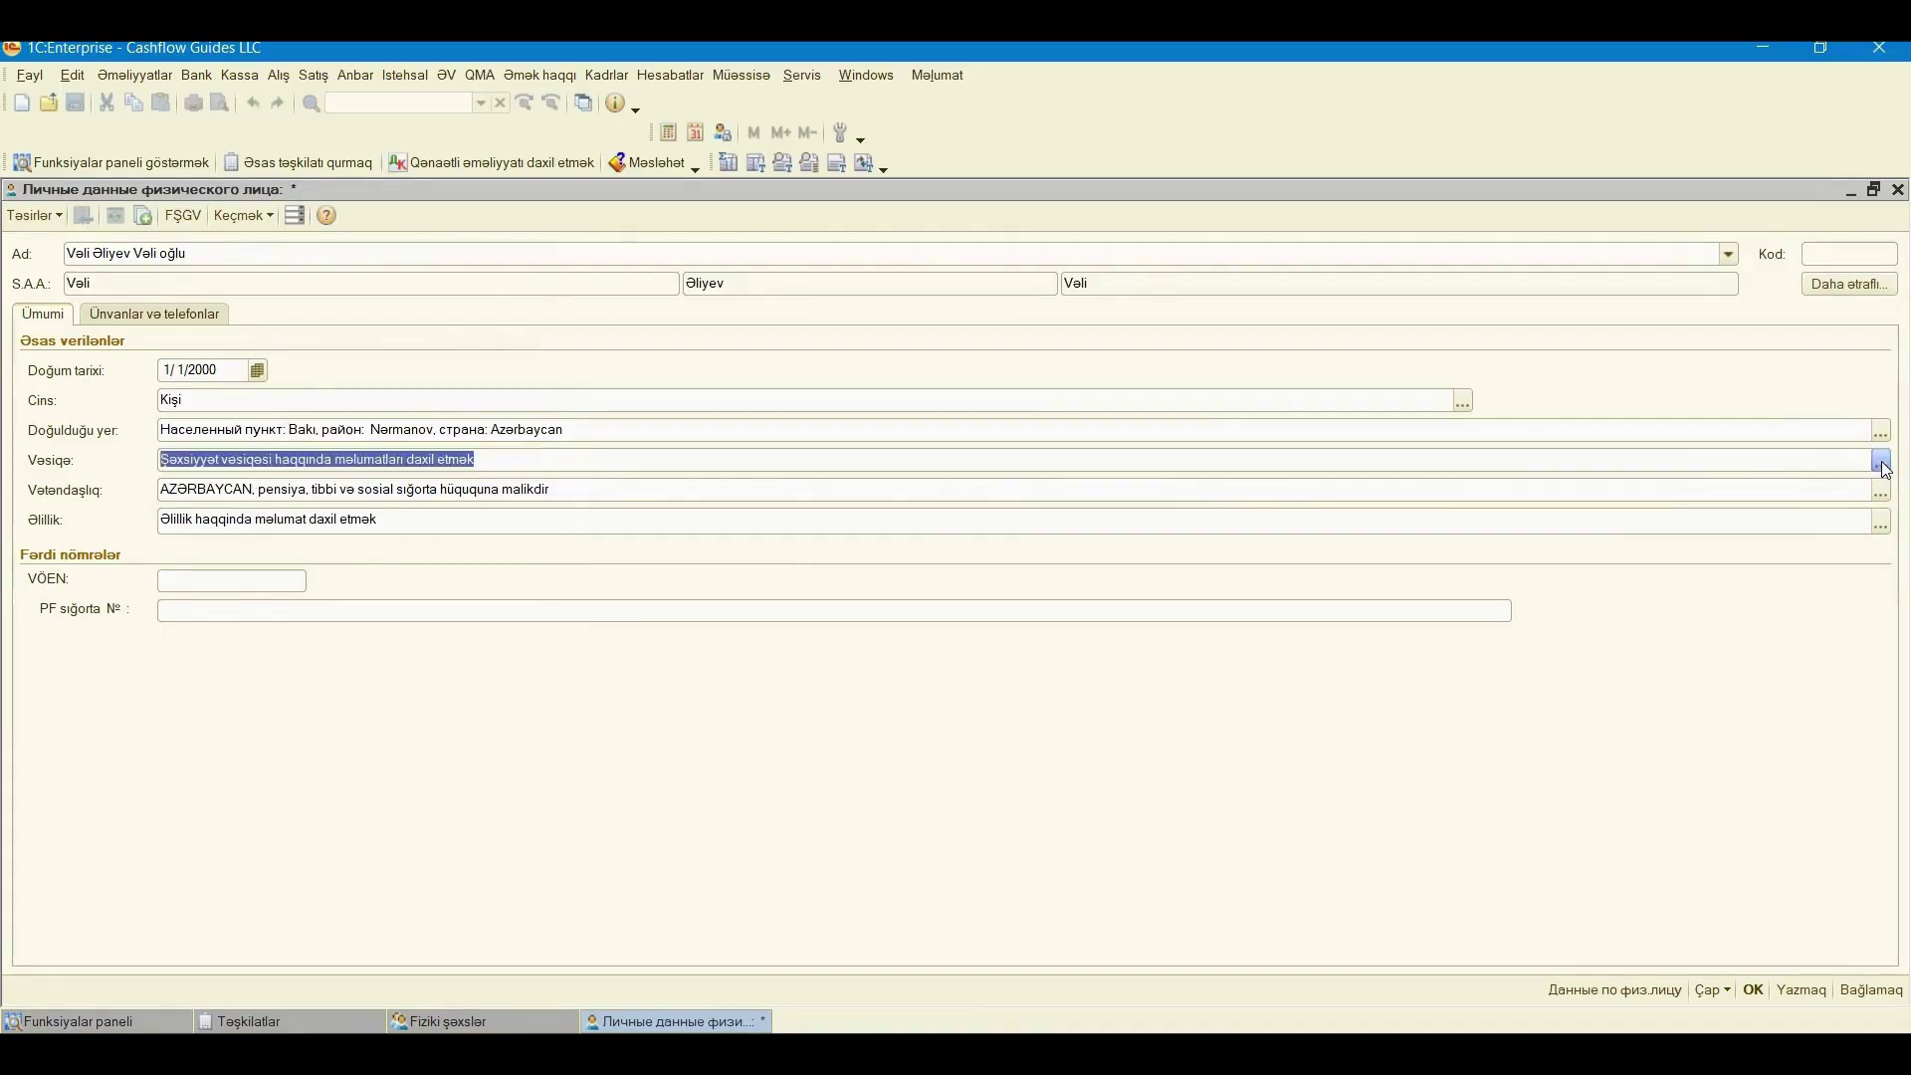
{"action": "key", "text": "Return"}
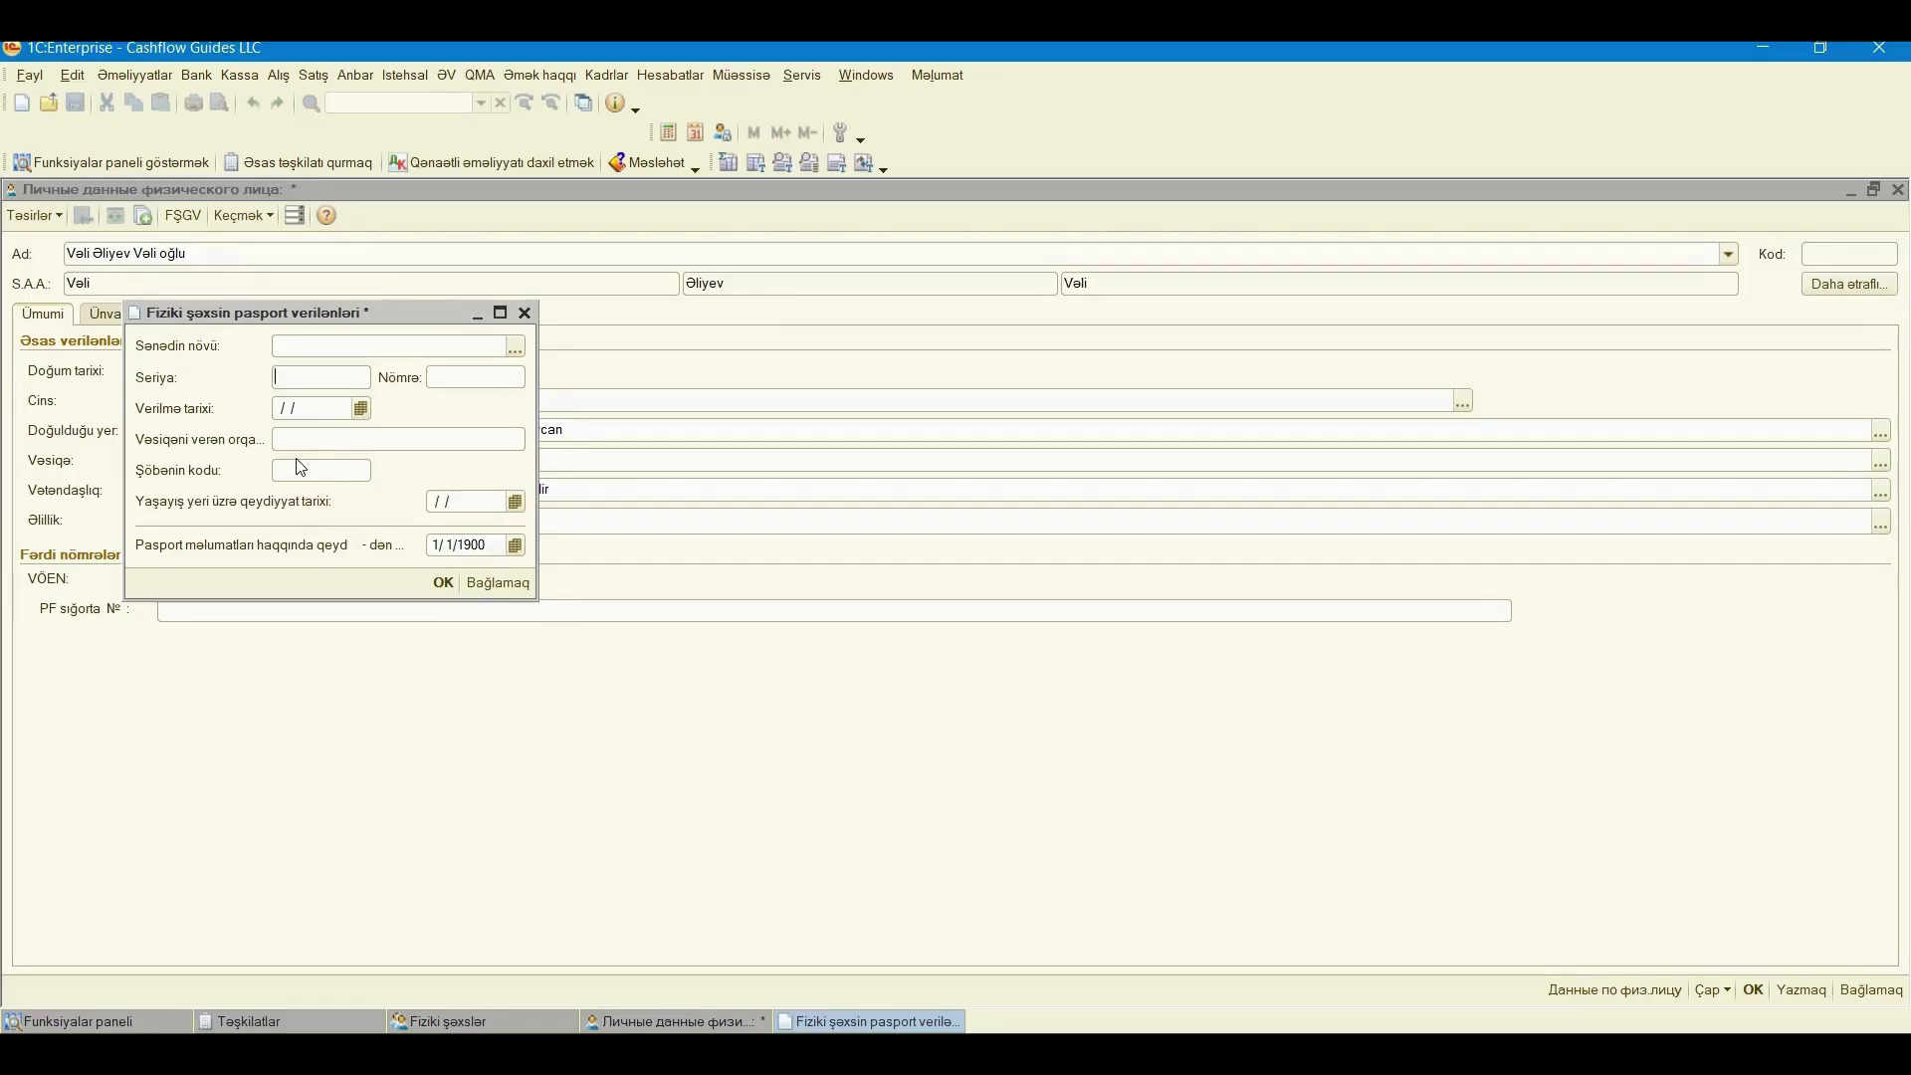
{"action": "type", "text": "1111111"}
{"action": "left_click", "coordinate": [454, 376]}
{"action": "type", "text": "11111"}
{"action": "left_click", "coordinate": [281, 407]}
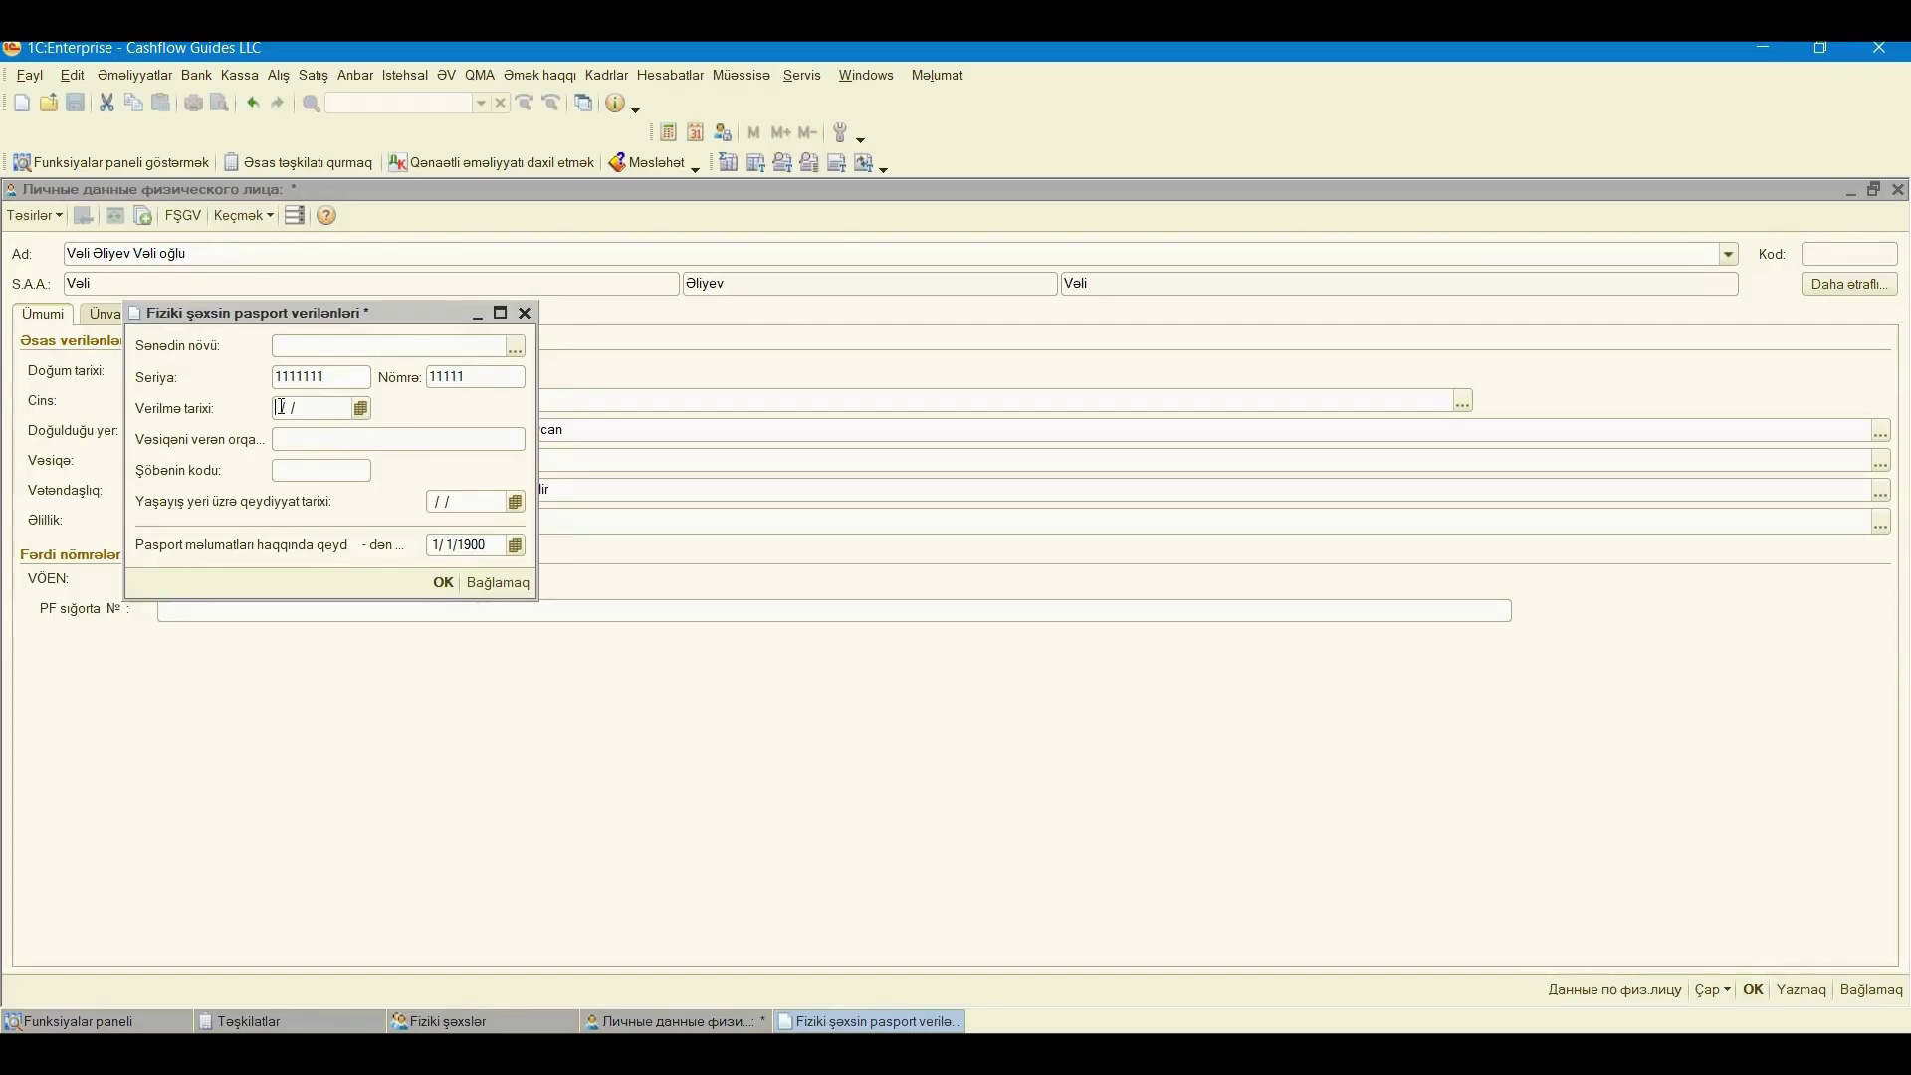
{"action": "type", "text": "02/02/2019"}
{"action": "left_click", "coordinate": [438, 446]}
{"action": "type", "text": "Asan xidmət"}
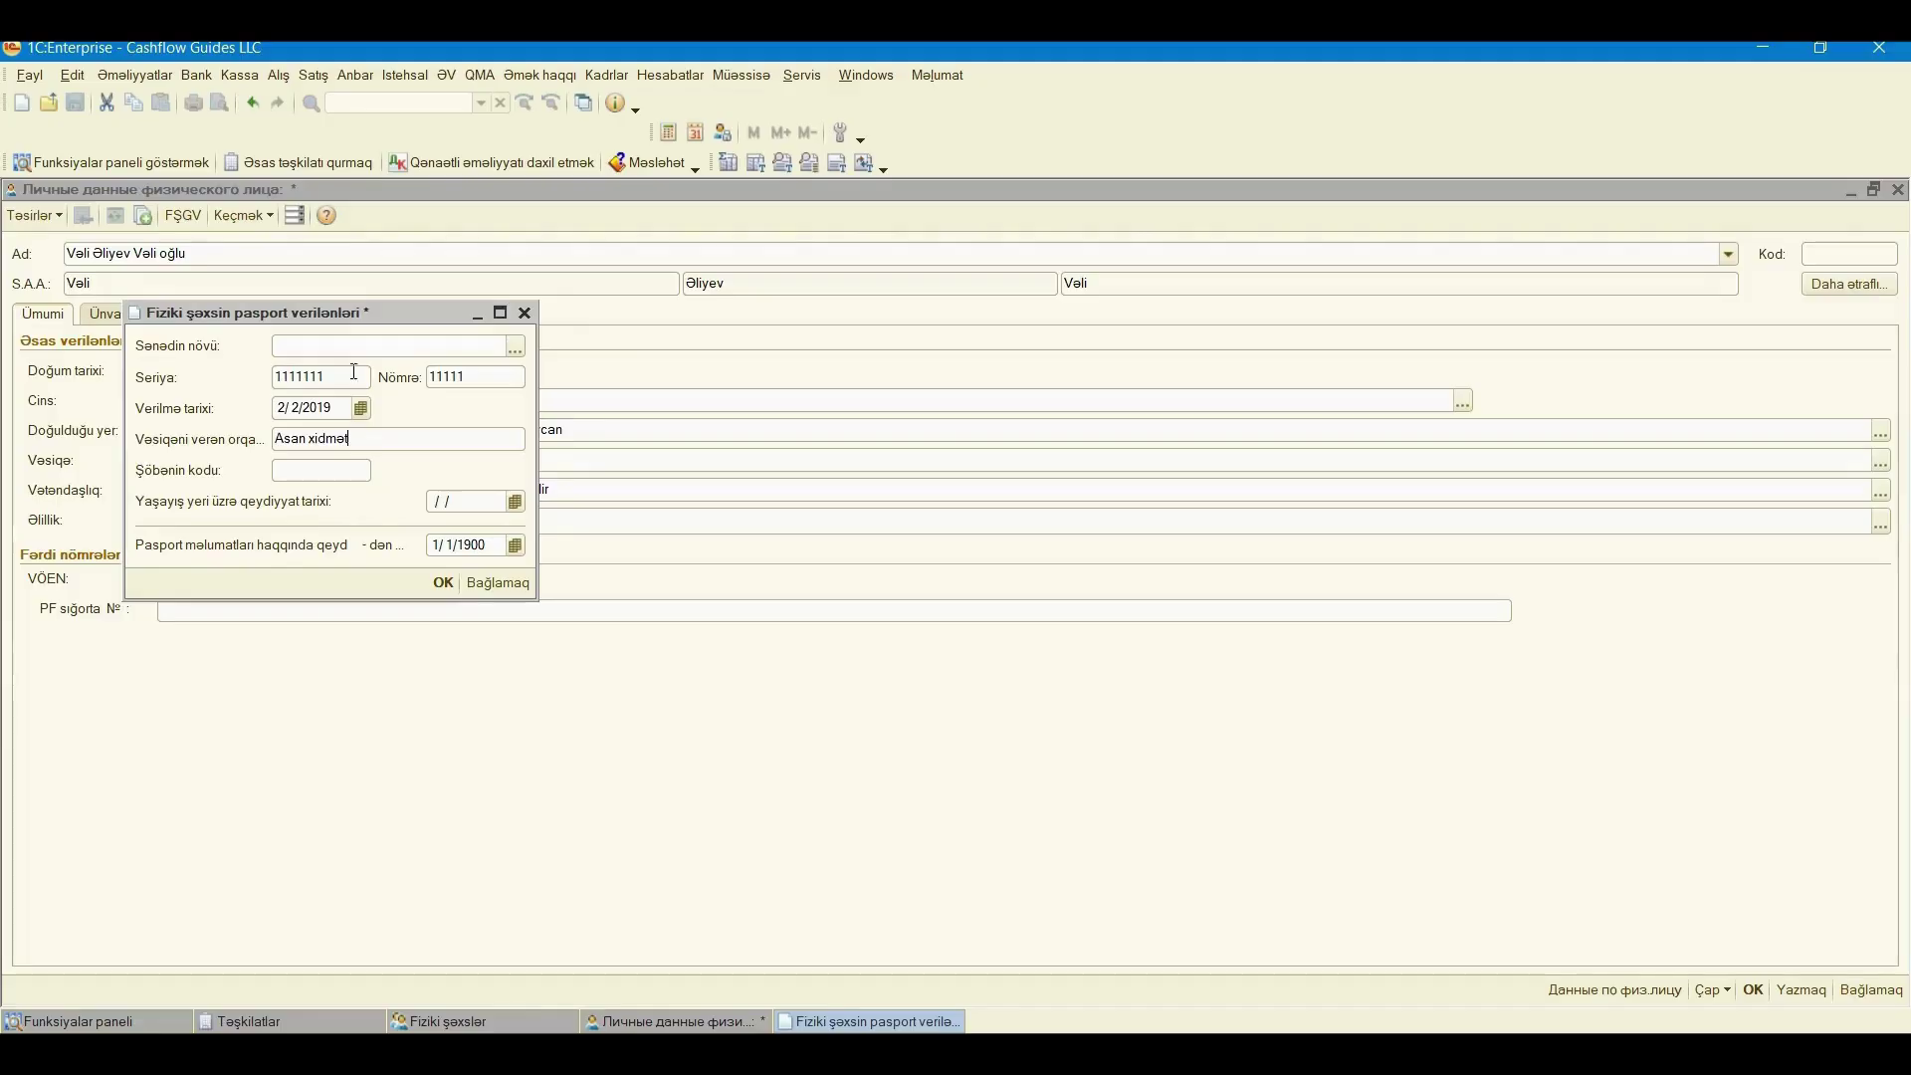
- Enter department code 11111 and residence registration date 01/01/2000, and set the document type to Паспорт гражданина Азербайджанской республики
{"action": "left_click", "coordinate": [328, 470]}
{"action": "type", "text": "11111"}
{"action": "type", "text": "0101202"}
{"action": "key", "text": "BackSpace"}
{"action": "type", "text": "000"}
{"action": "left_click", "coordinate": [516, 347]}
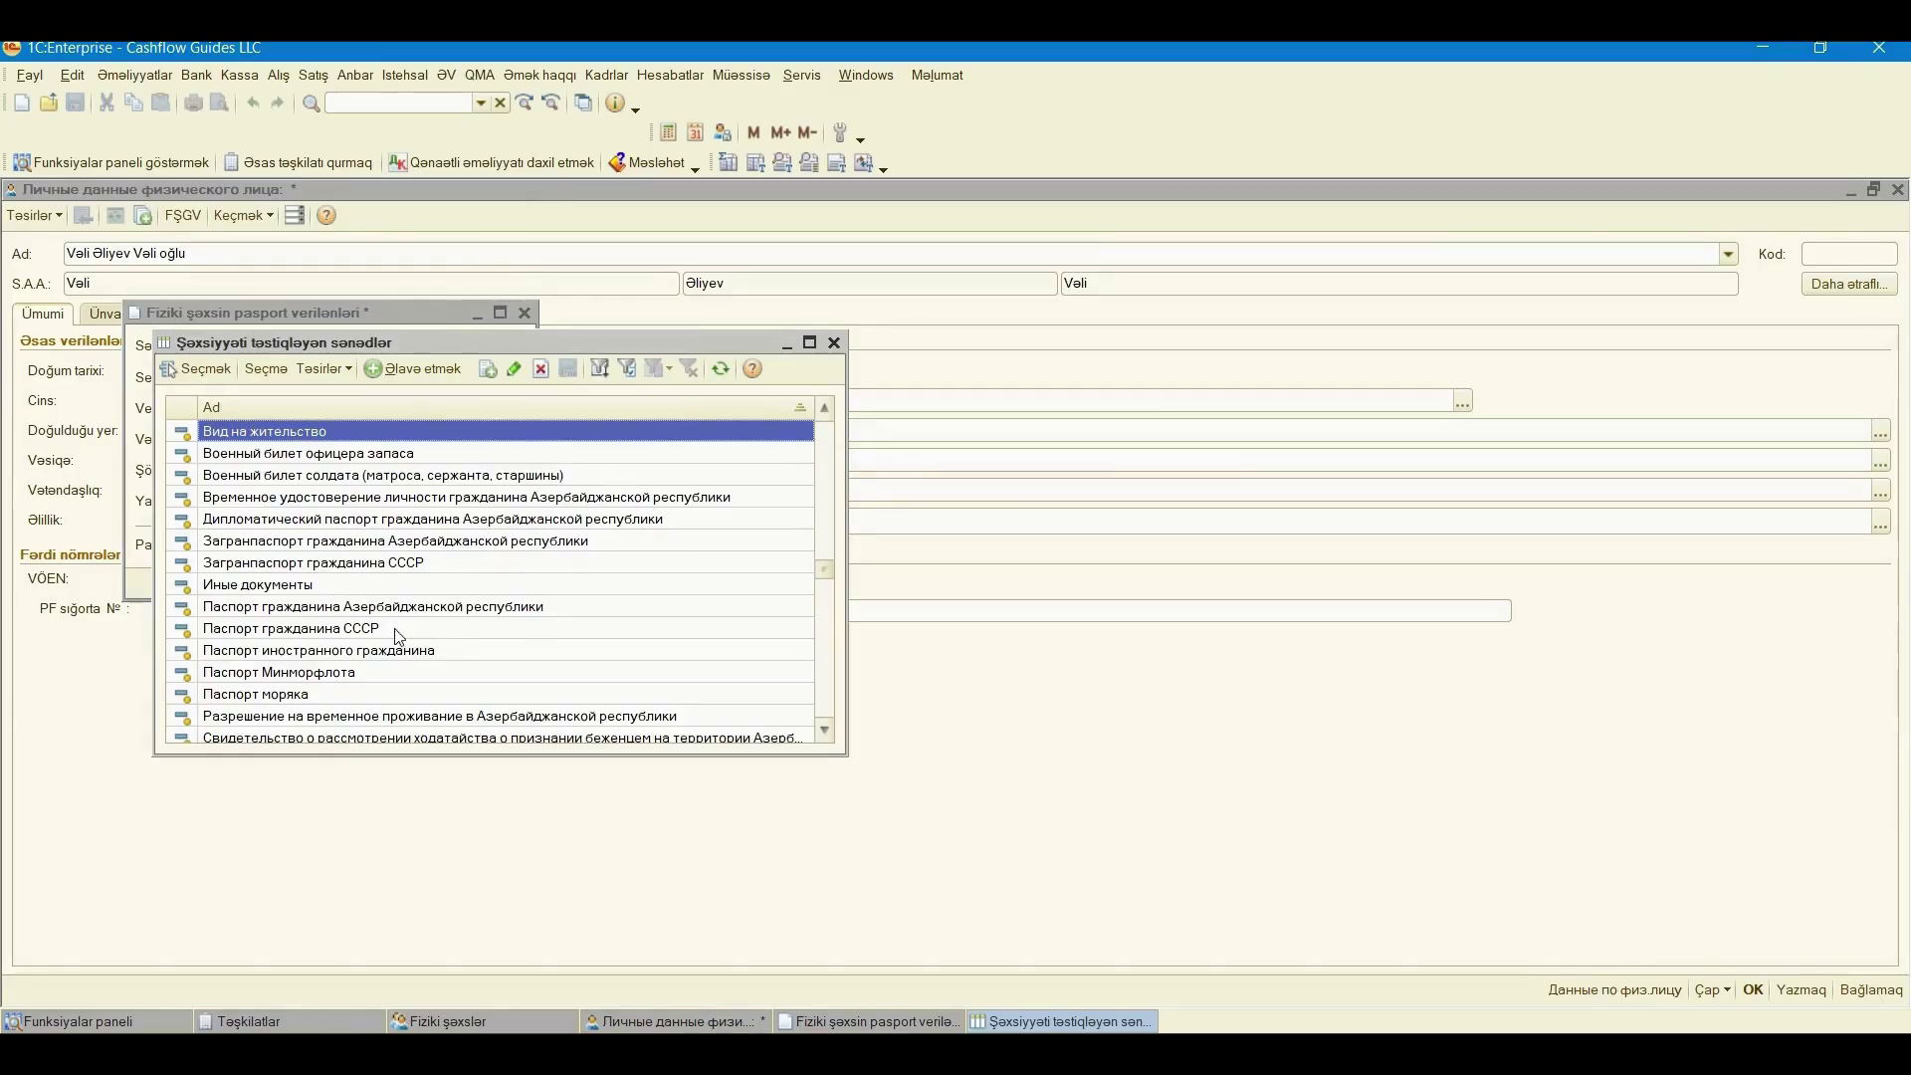
{"action": "double_click", "coordinate": [422, 609]}
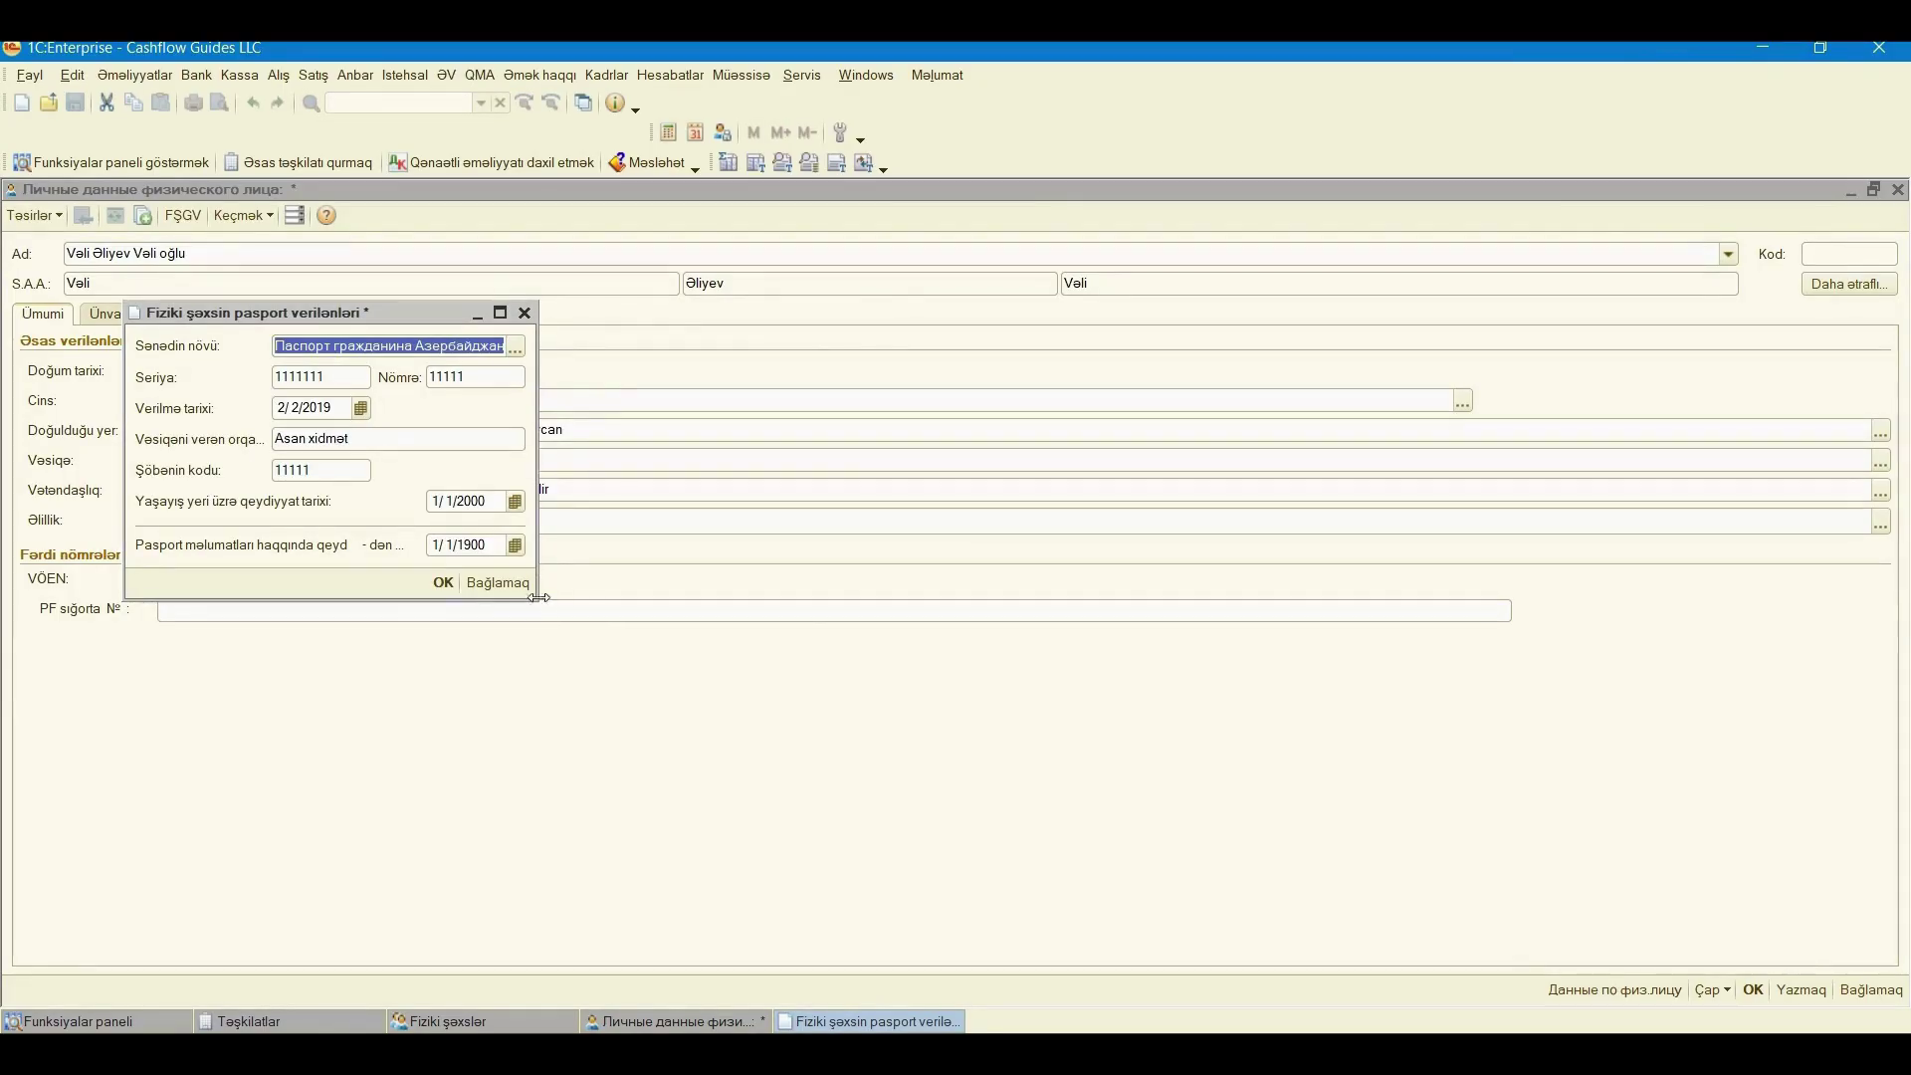
{"action": "left_click", "coordinate": [444, 583]}
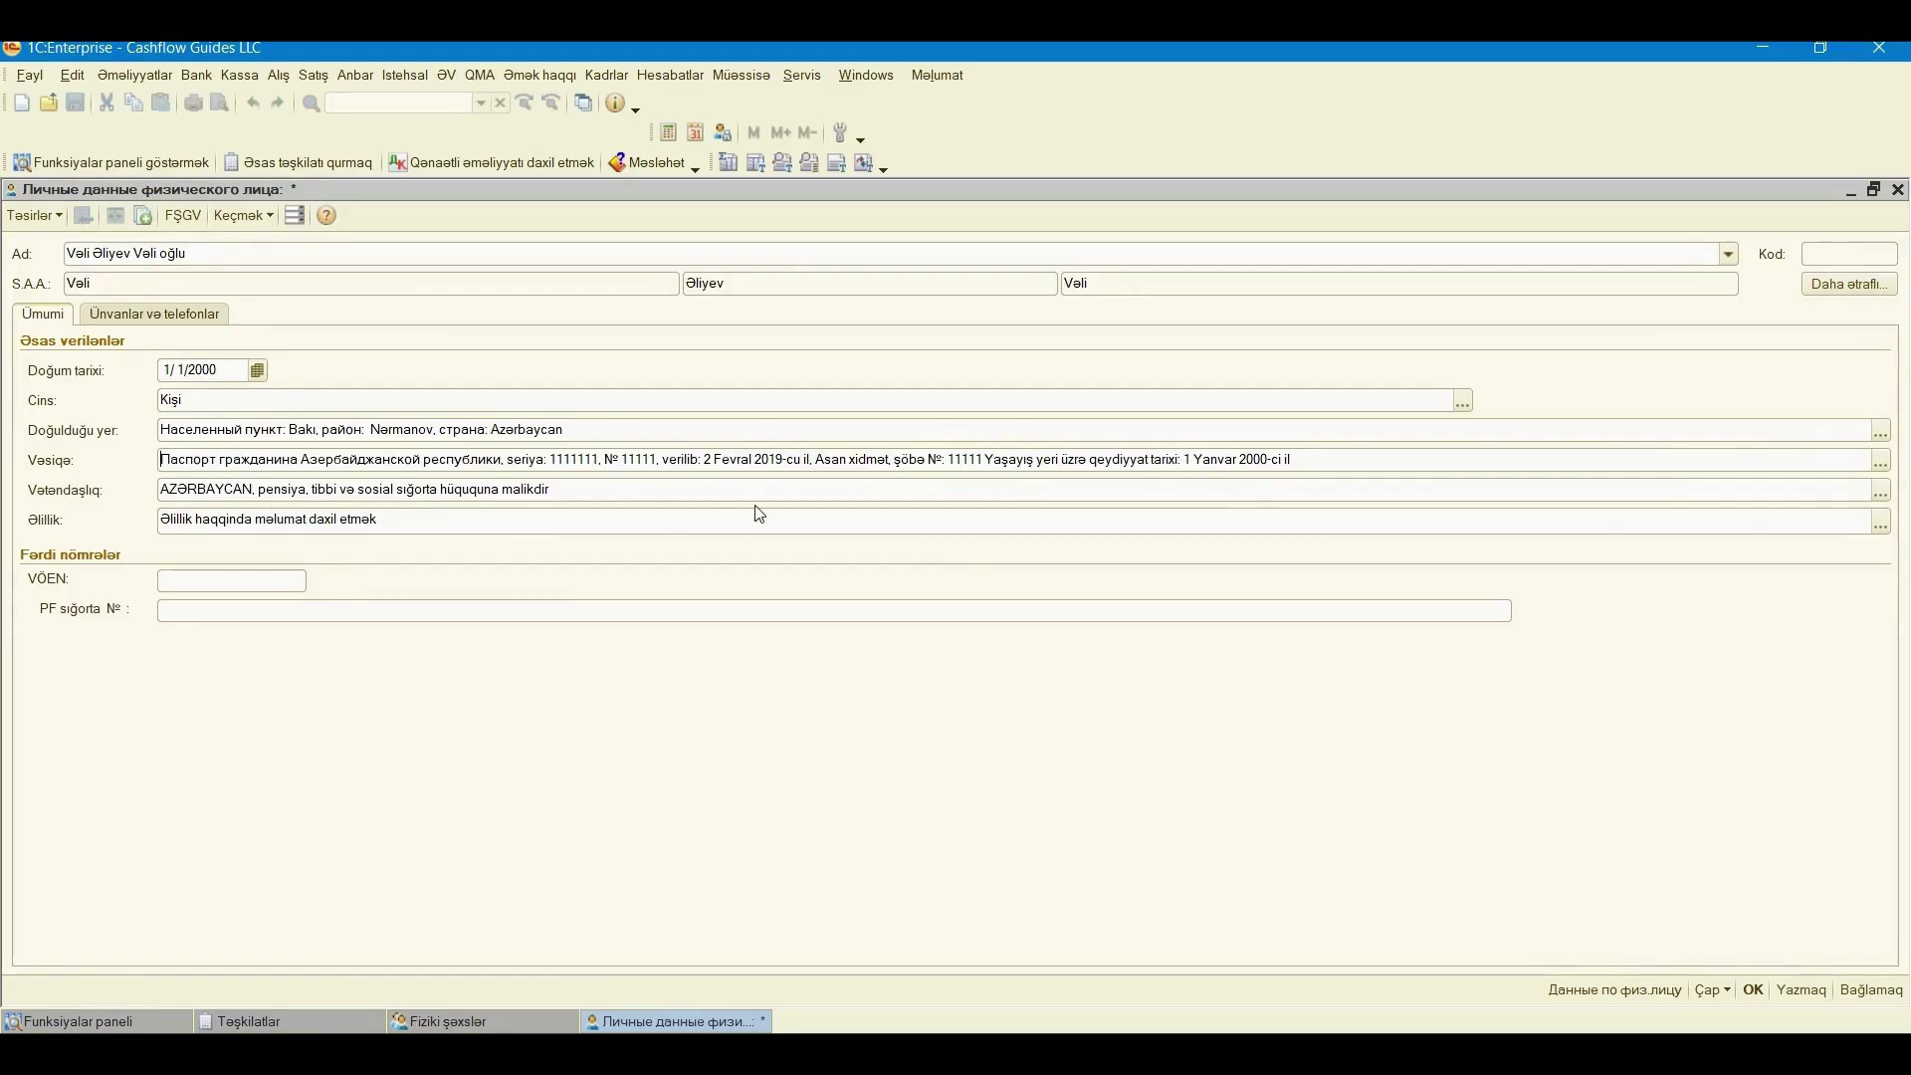
- Set the individual's country of citizenship to АЗЕРБАЙДЖАН (code 031) from the world countries classifier
{"action": "left_click", "coordinate": [1880, 492]}
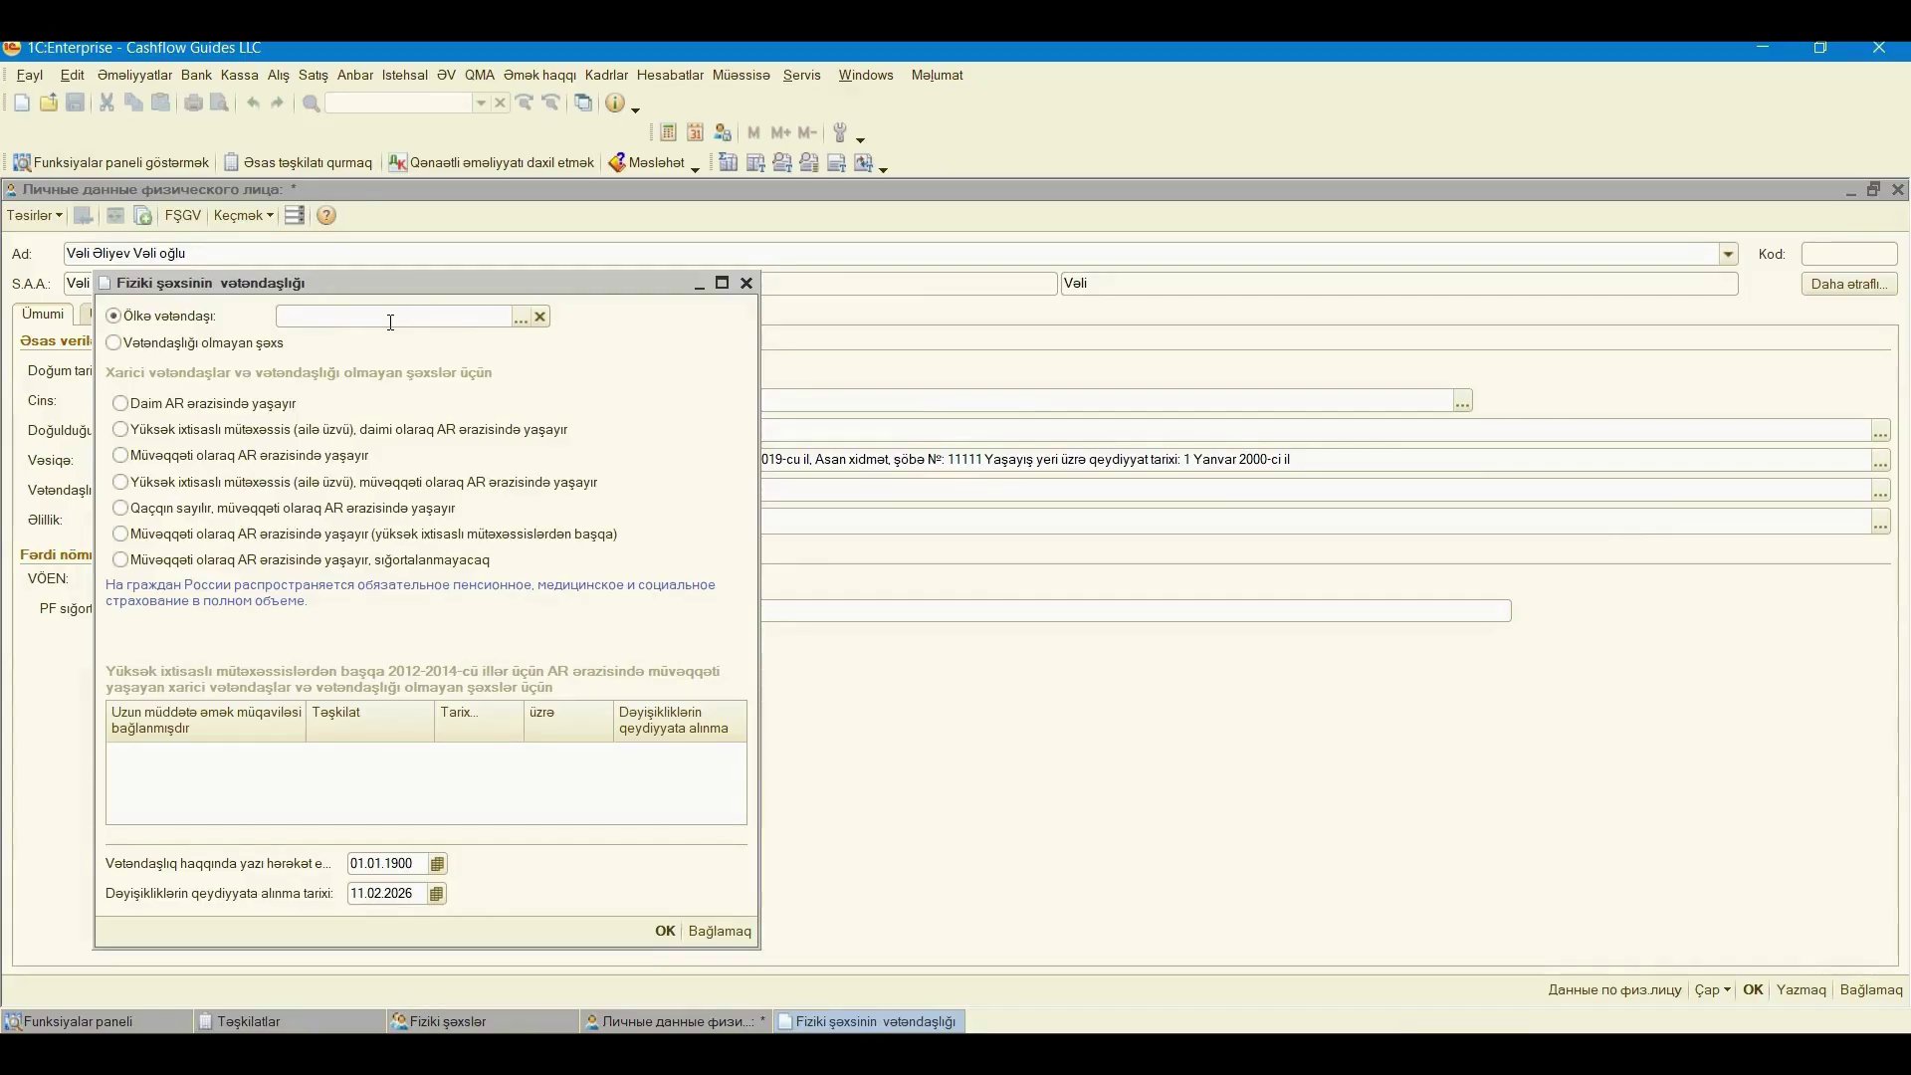
{"action": "left_click", "coordinate": [514, 319]}
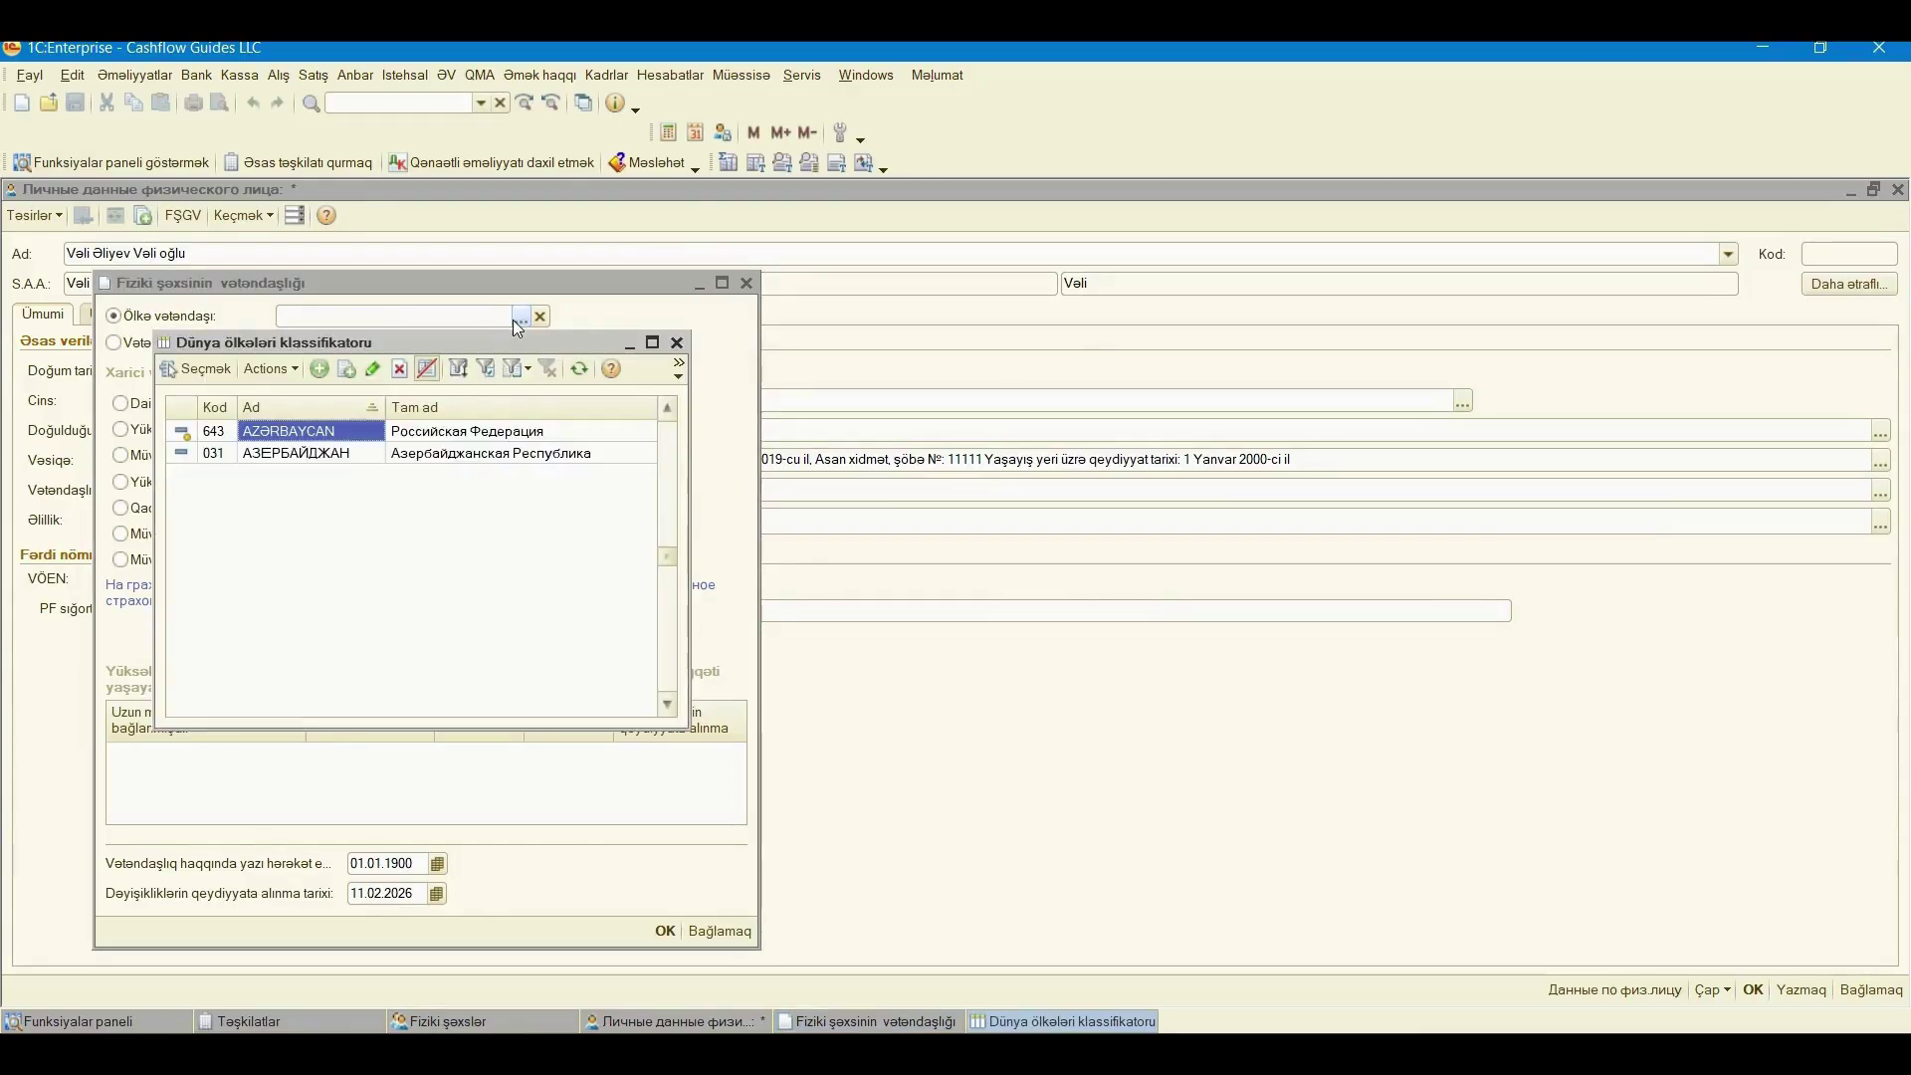
{"action": "left_click", "coordinate": [297, 461]}
{"action": "double_click", "coordinate": [297, 461]}
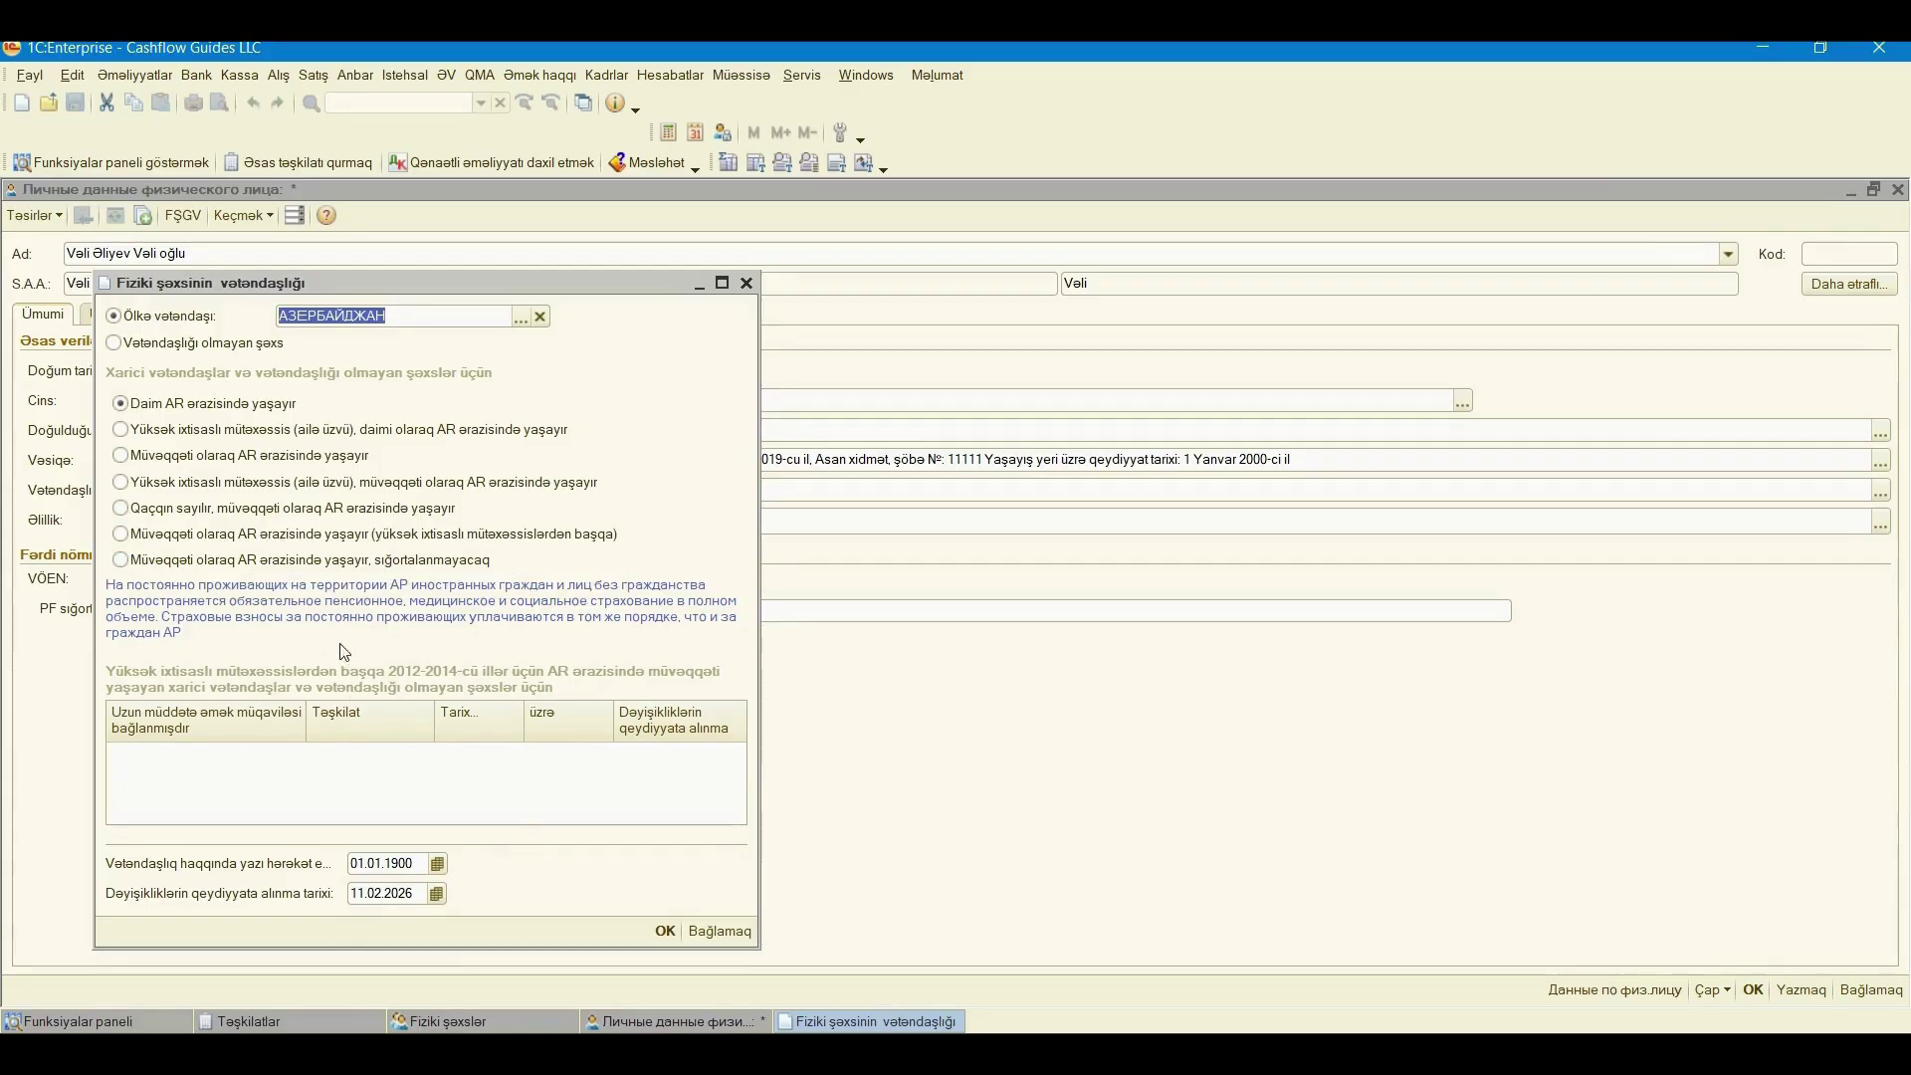
{"action": "left_click", "coordinate": [664, 929]}
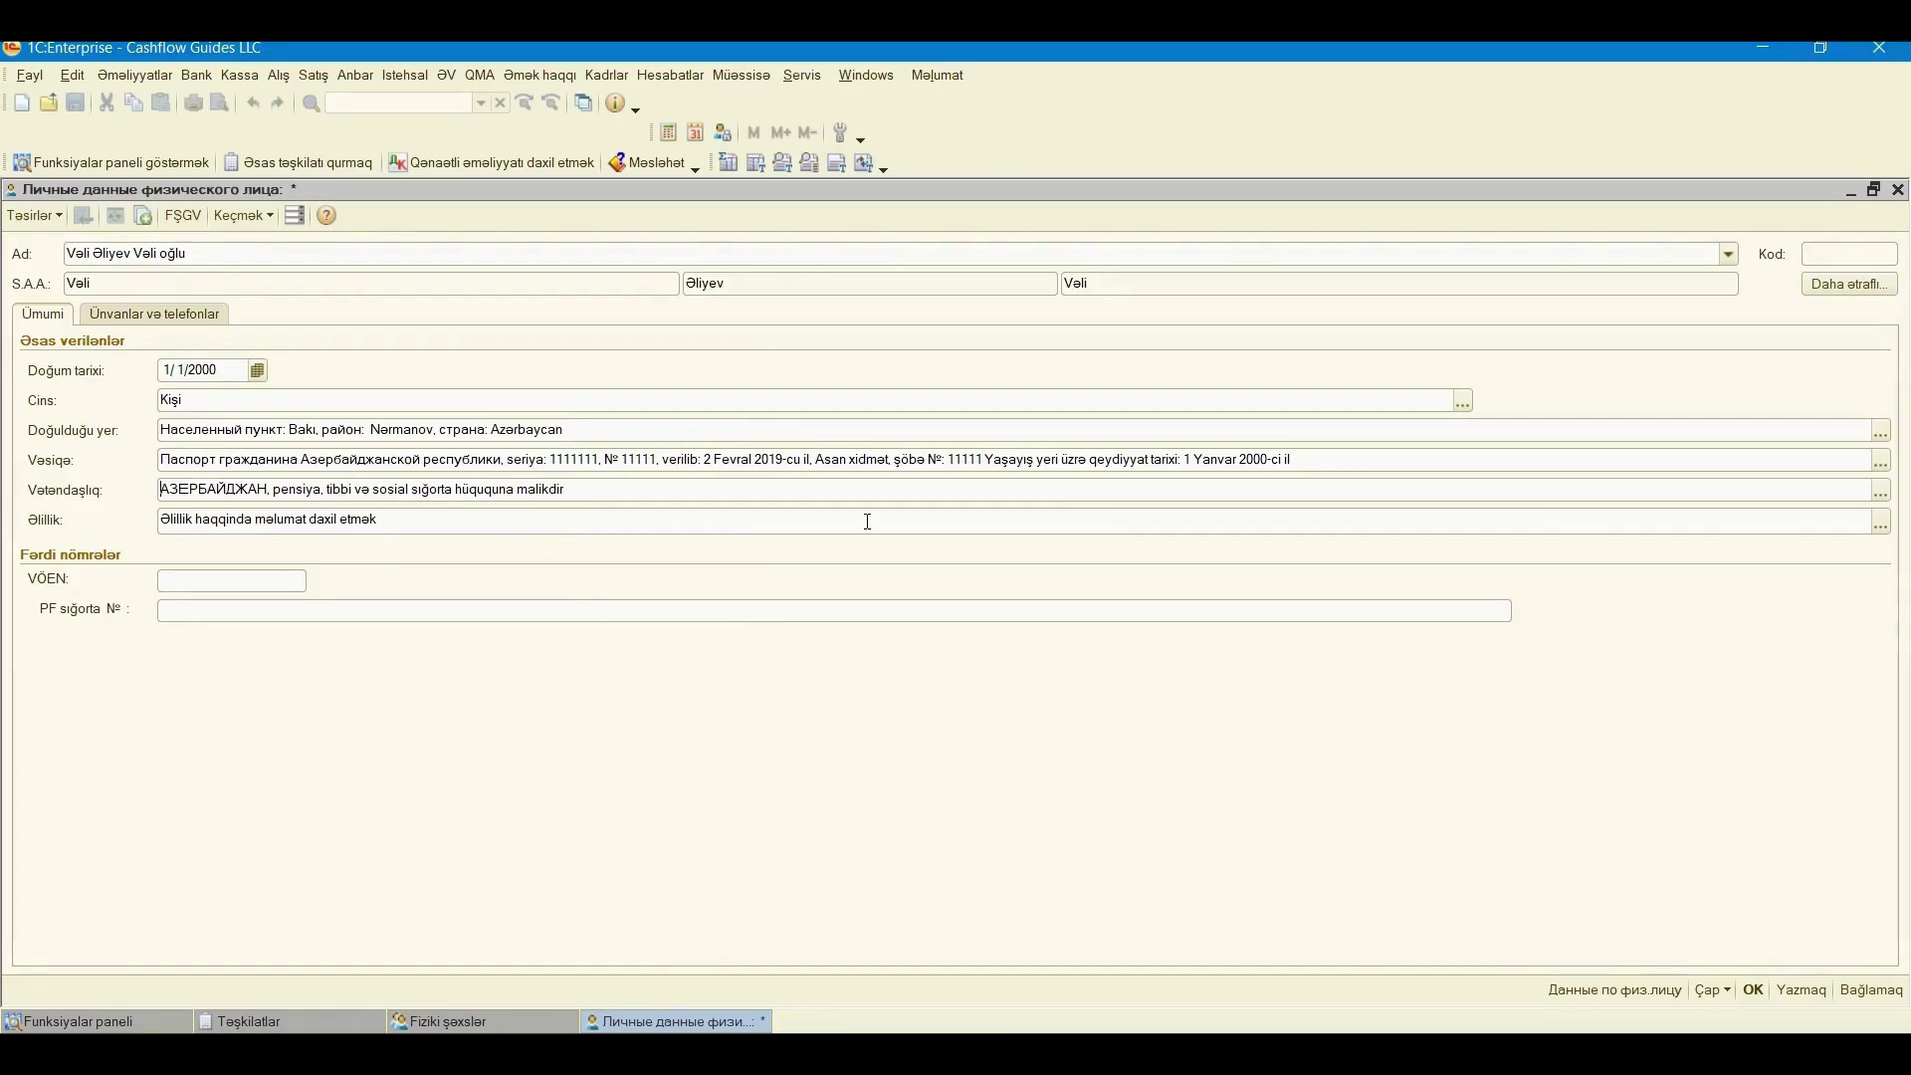
- Review the disability details, individual number fields, and address and contact fields of the individual's record, leaving them unfilled
{"action": "left_click", "coordinate": [1880, 523]}
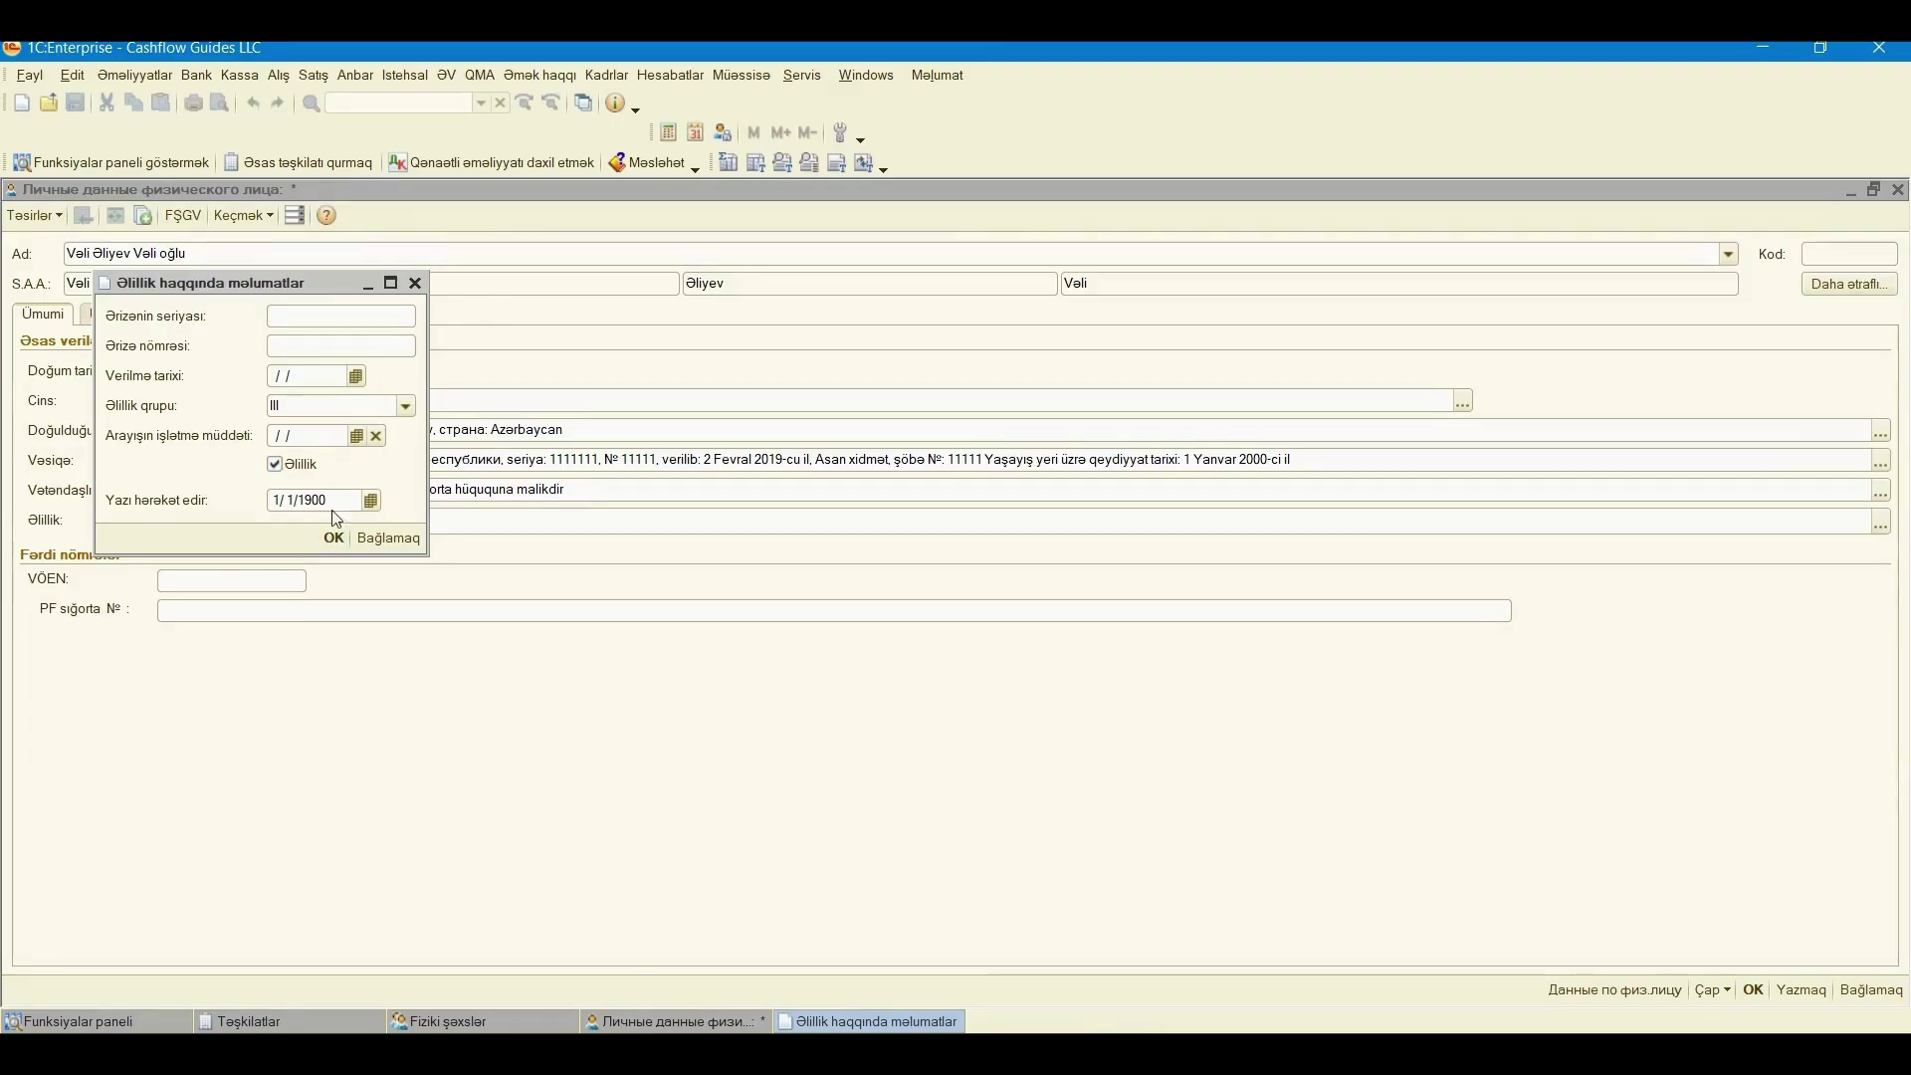
{"action": "left_click", "coordinate": [415, 284]}
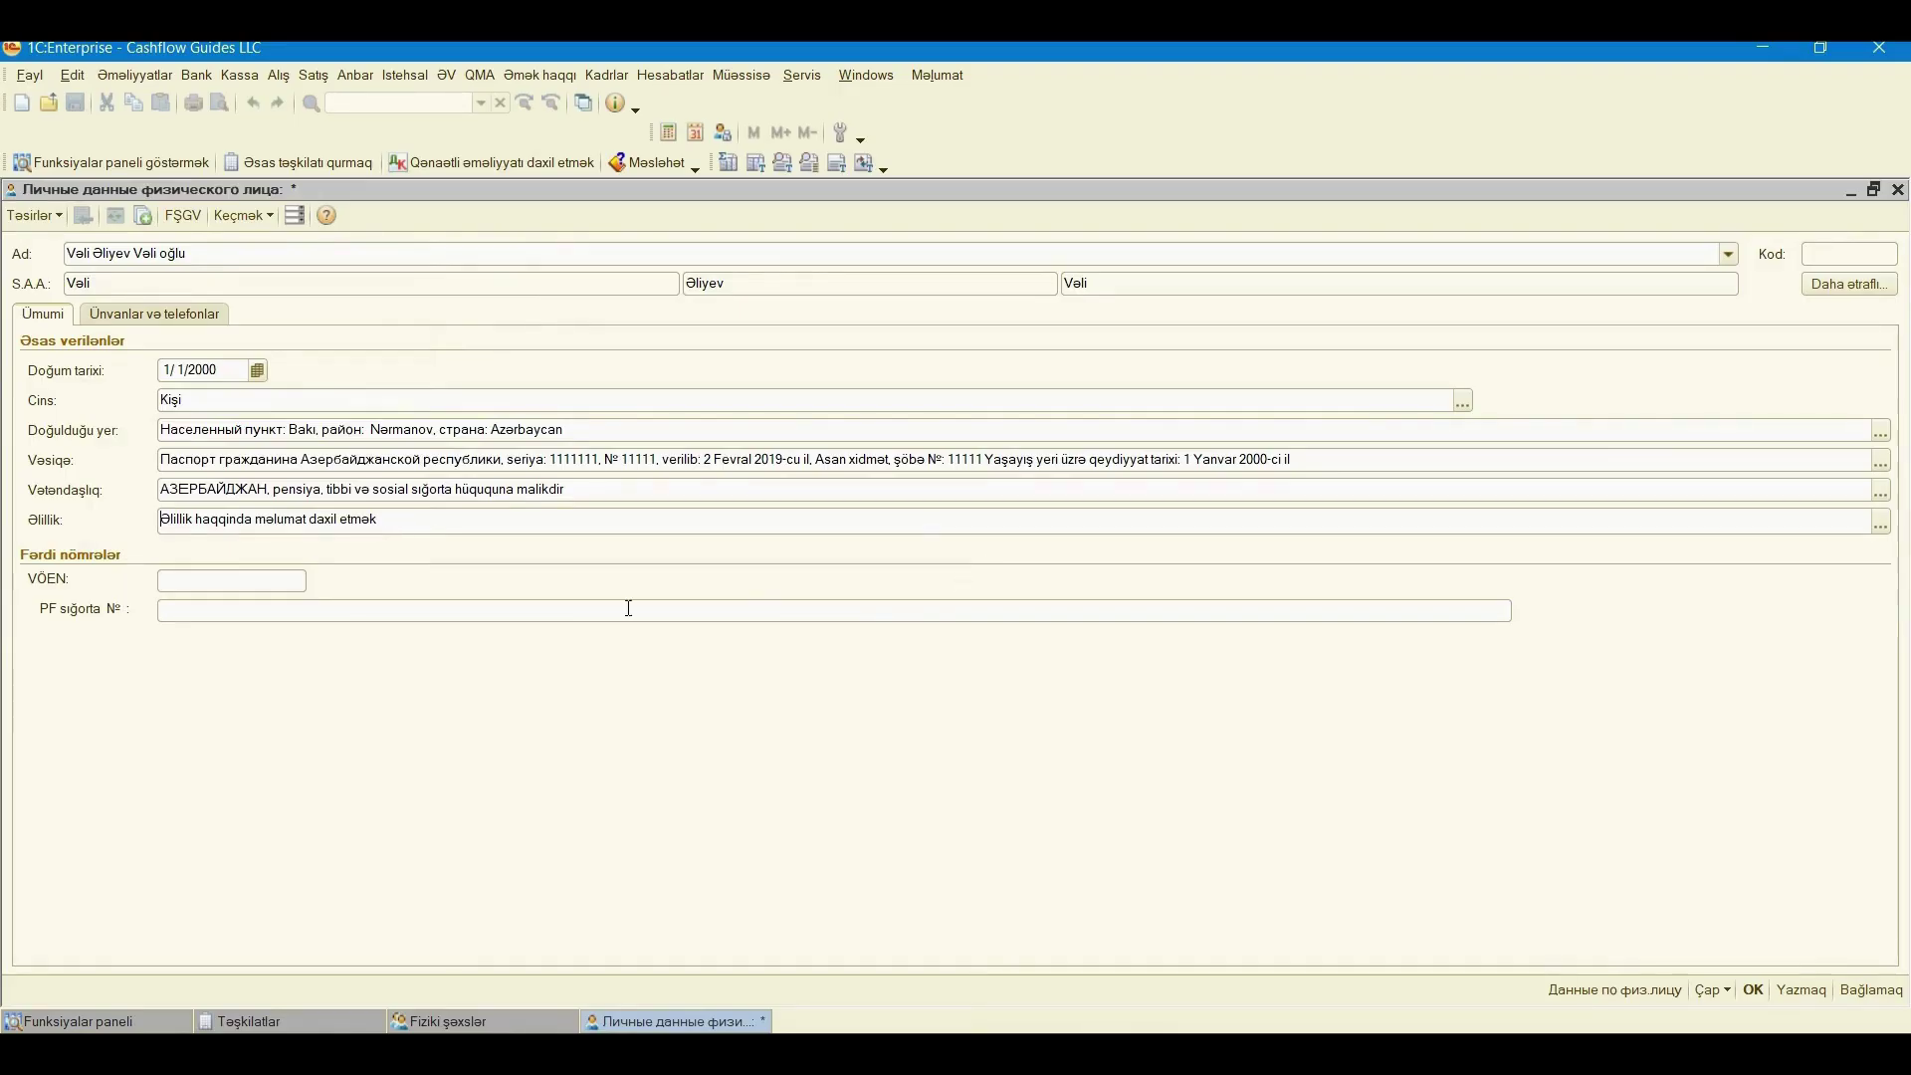
{"action": "left_click", "coordinate": [180, 580]}
{"action": "left_click", "coordinate": [1294, 616]}
{"action": "left_click", "coordinate": [157, 316]}
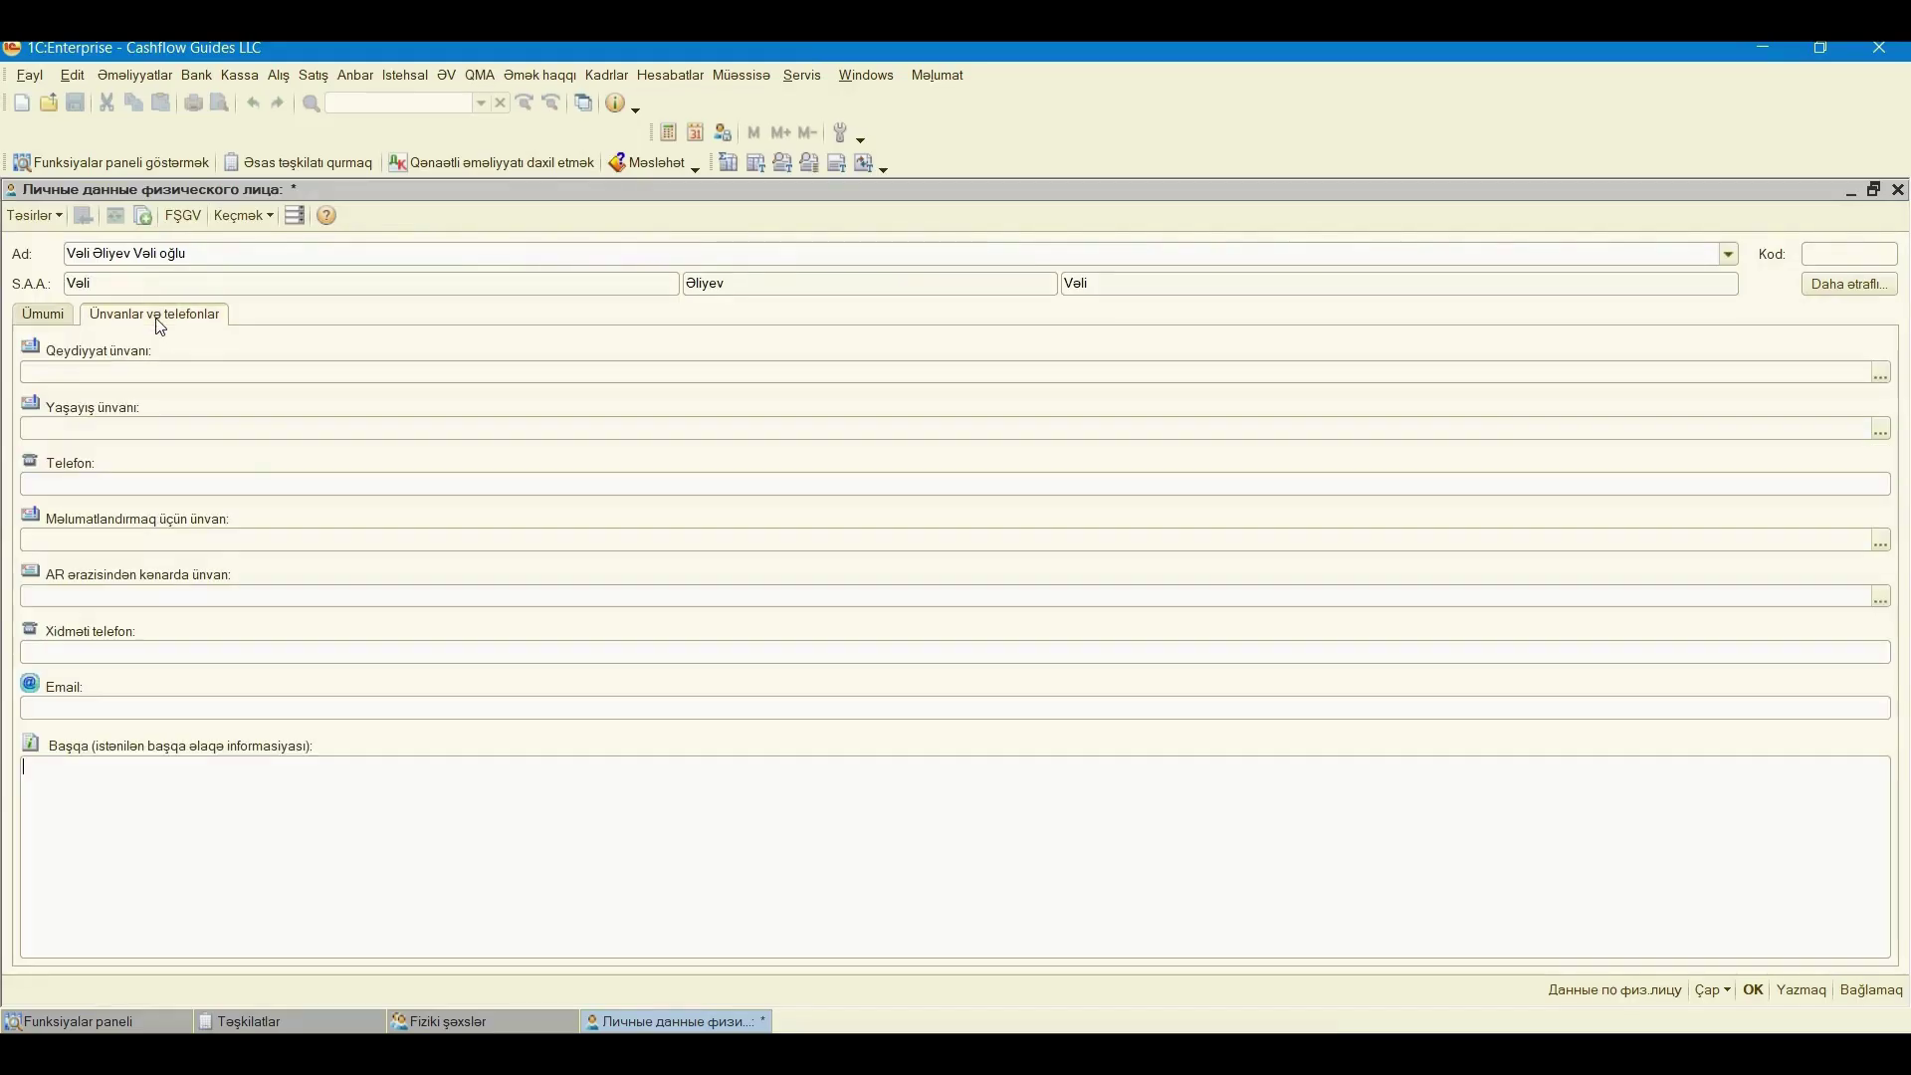
{"action": "double_click", "coordinate": [118, 373]}
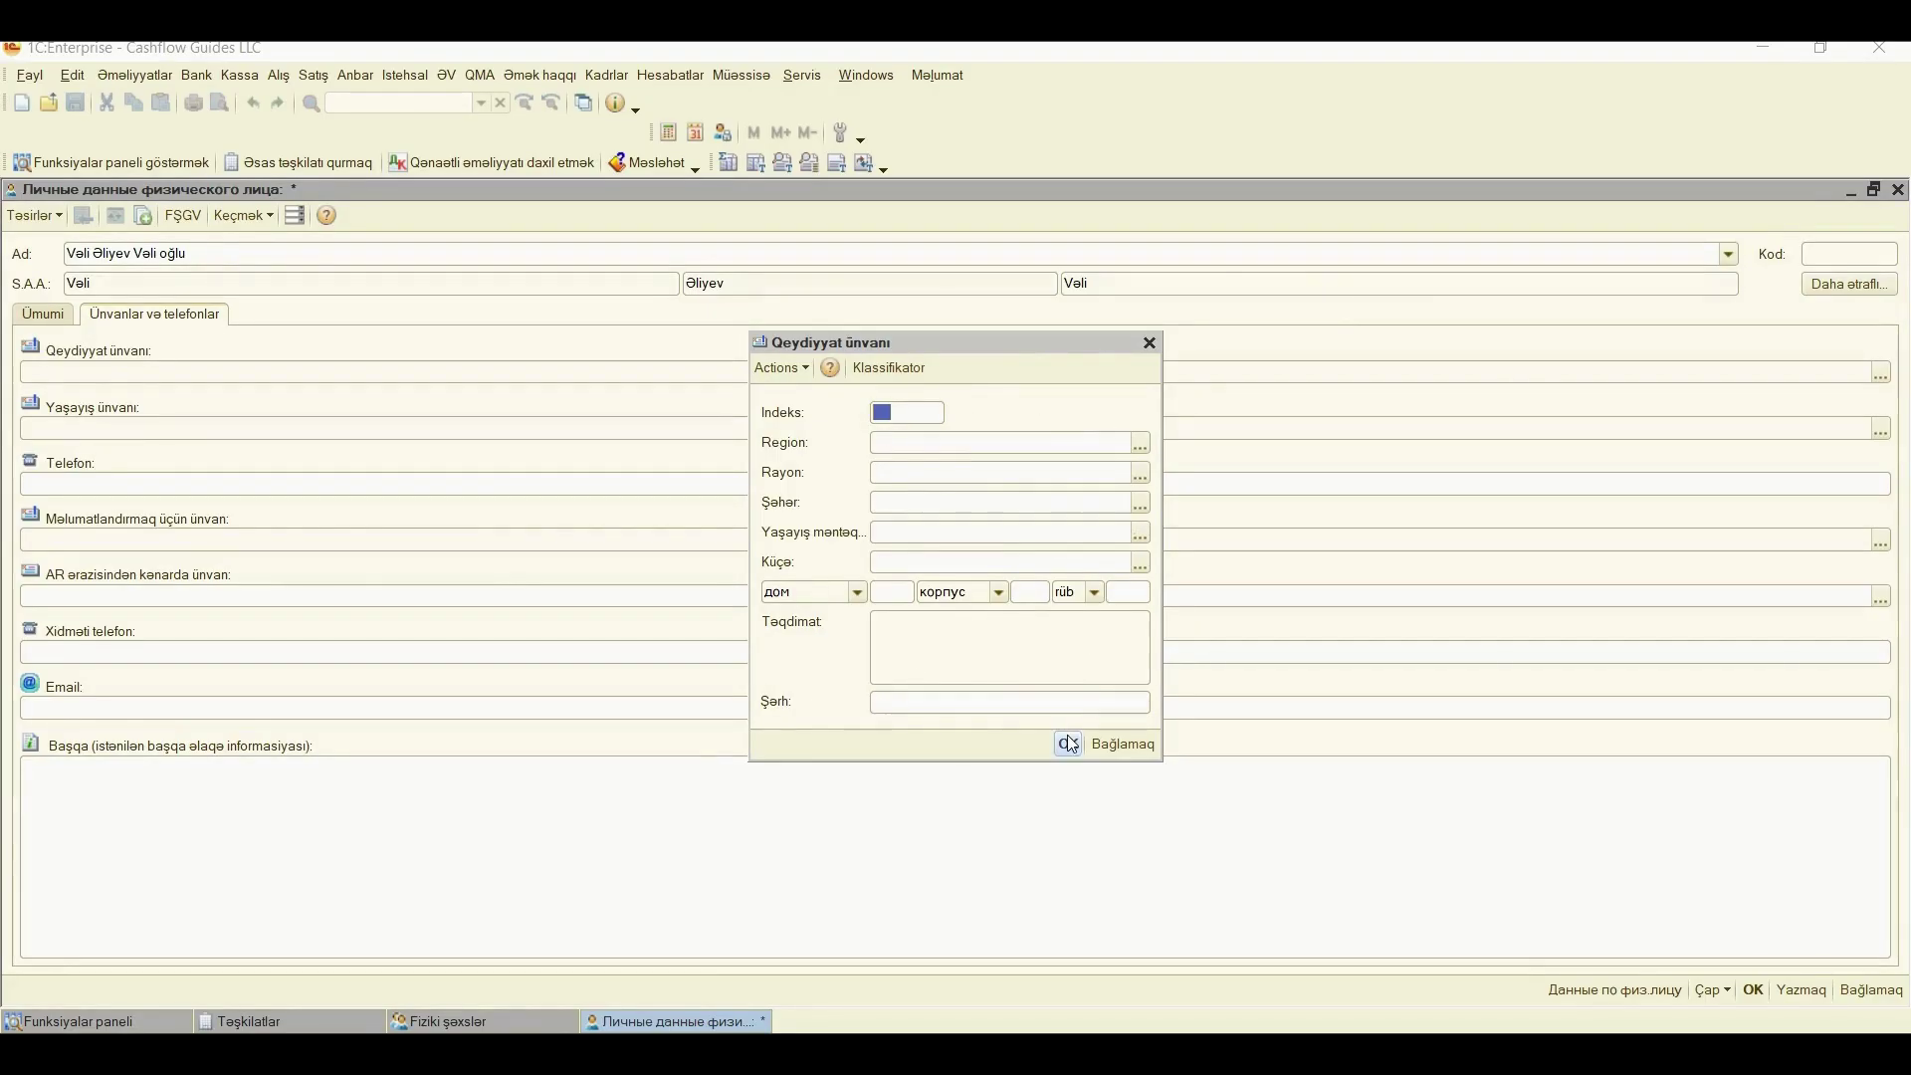
{"action": "left_click", "coordinate": [1149, 343]}
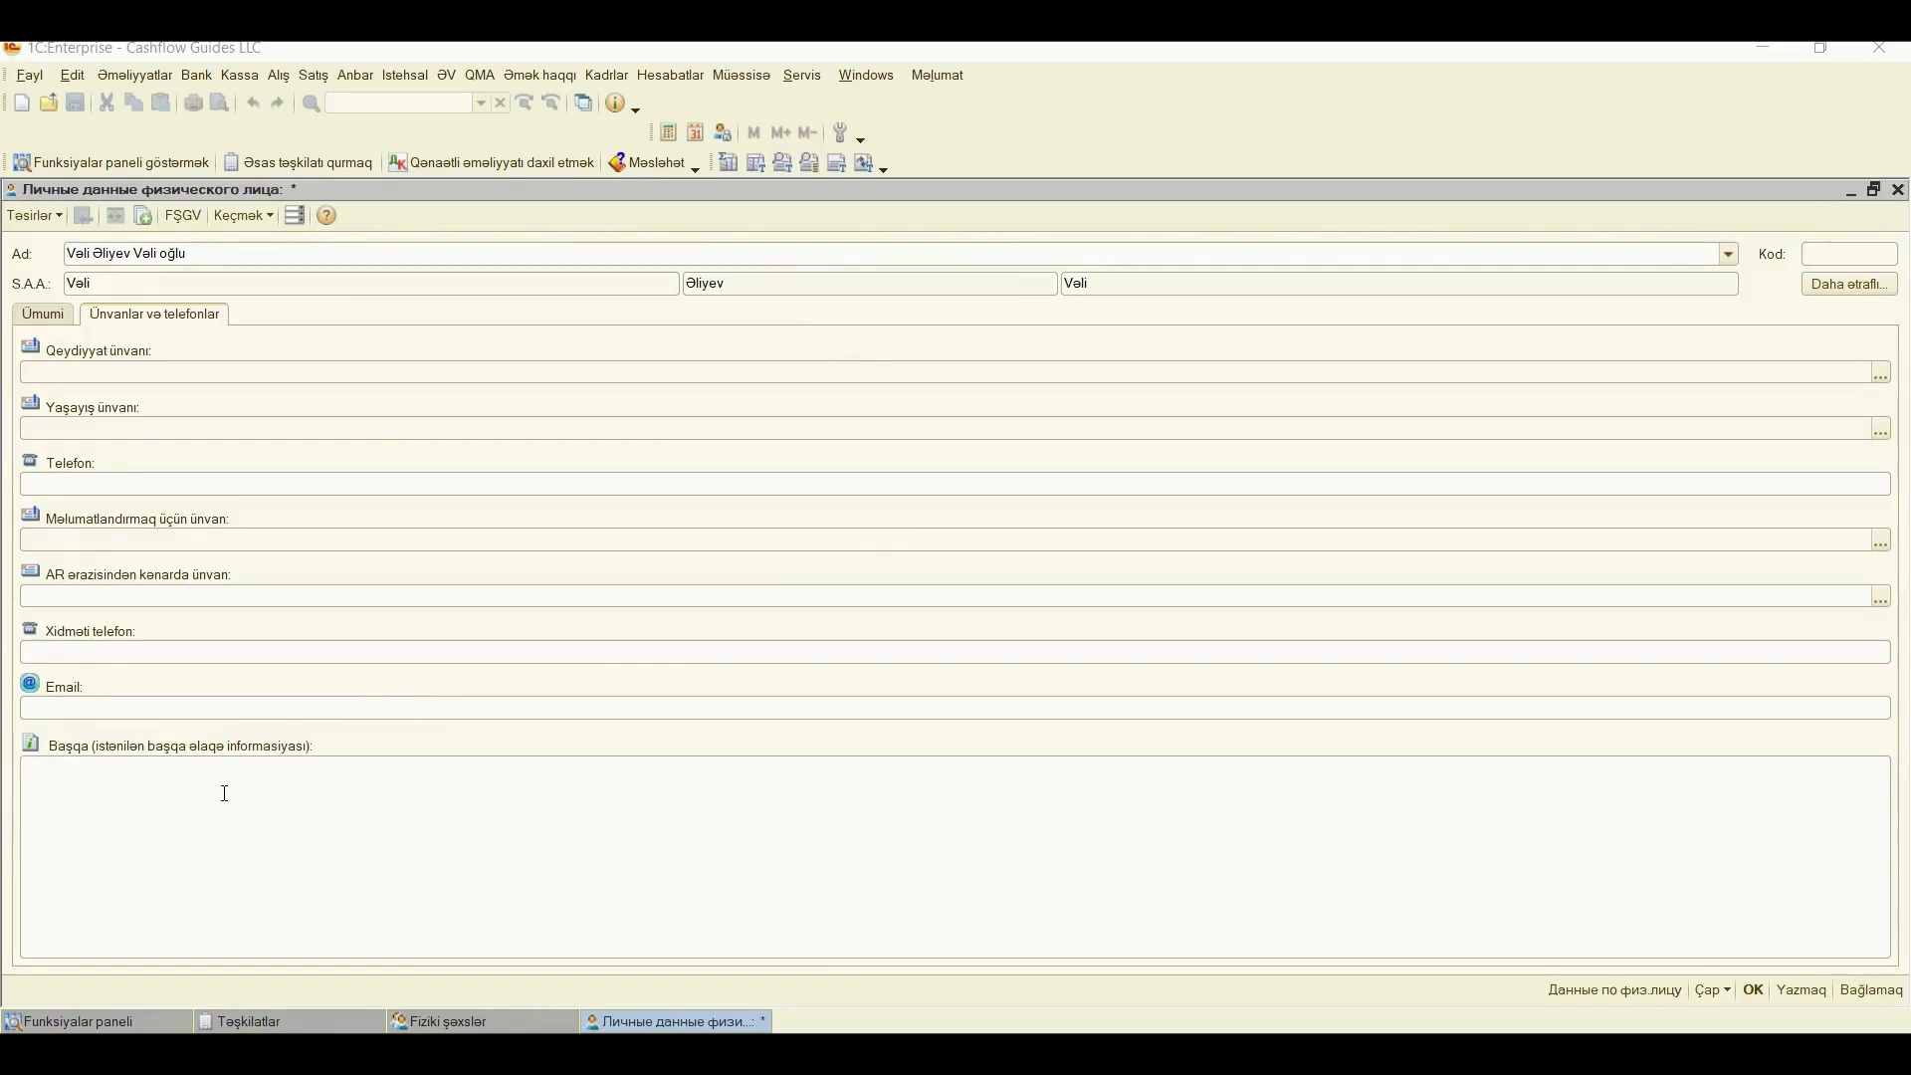
{"action": "left_click", "coordinate": [58, 786]}
{"action": "left_click", "coordinate": [38, 318]}
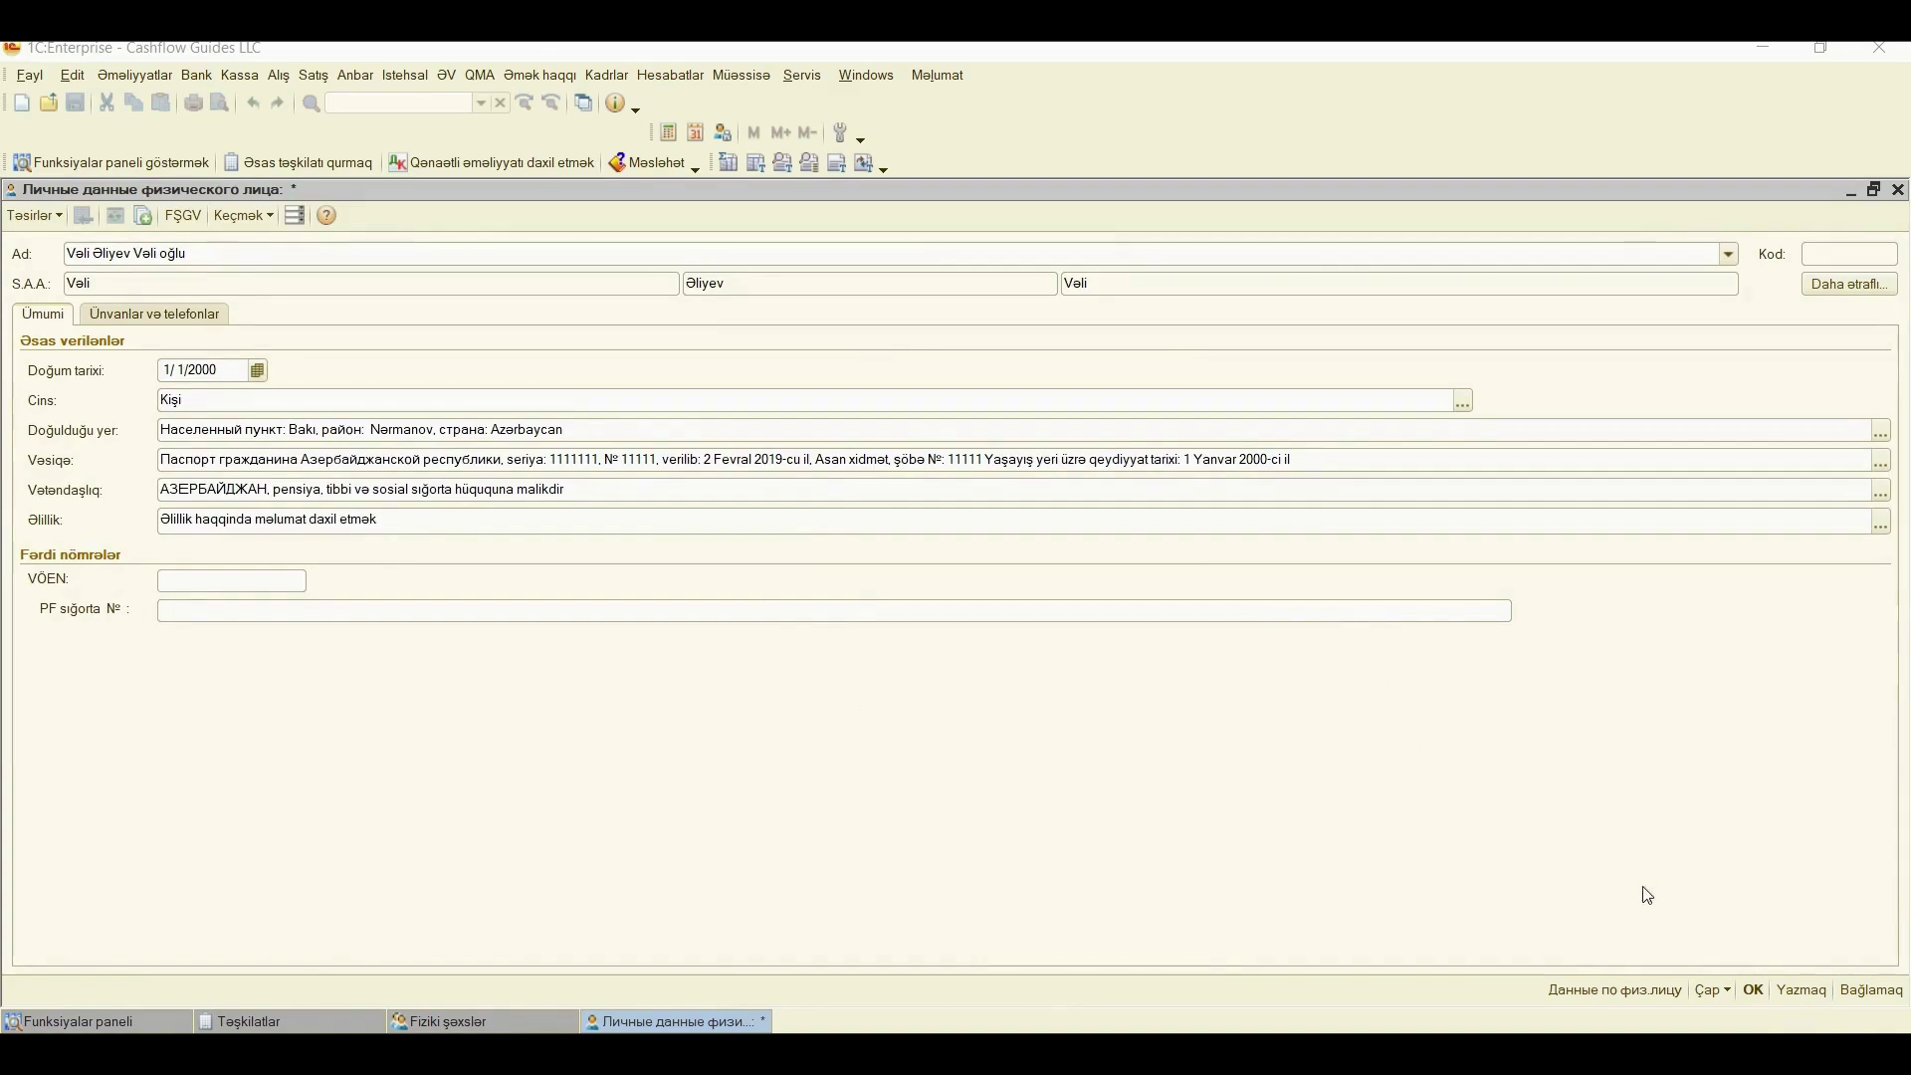
- Save the new individual's record and close the individuals directory
{"action": "left_click", "coordinate": [1753, 990]}
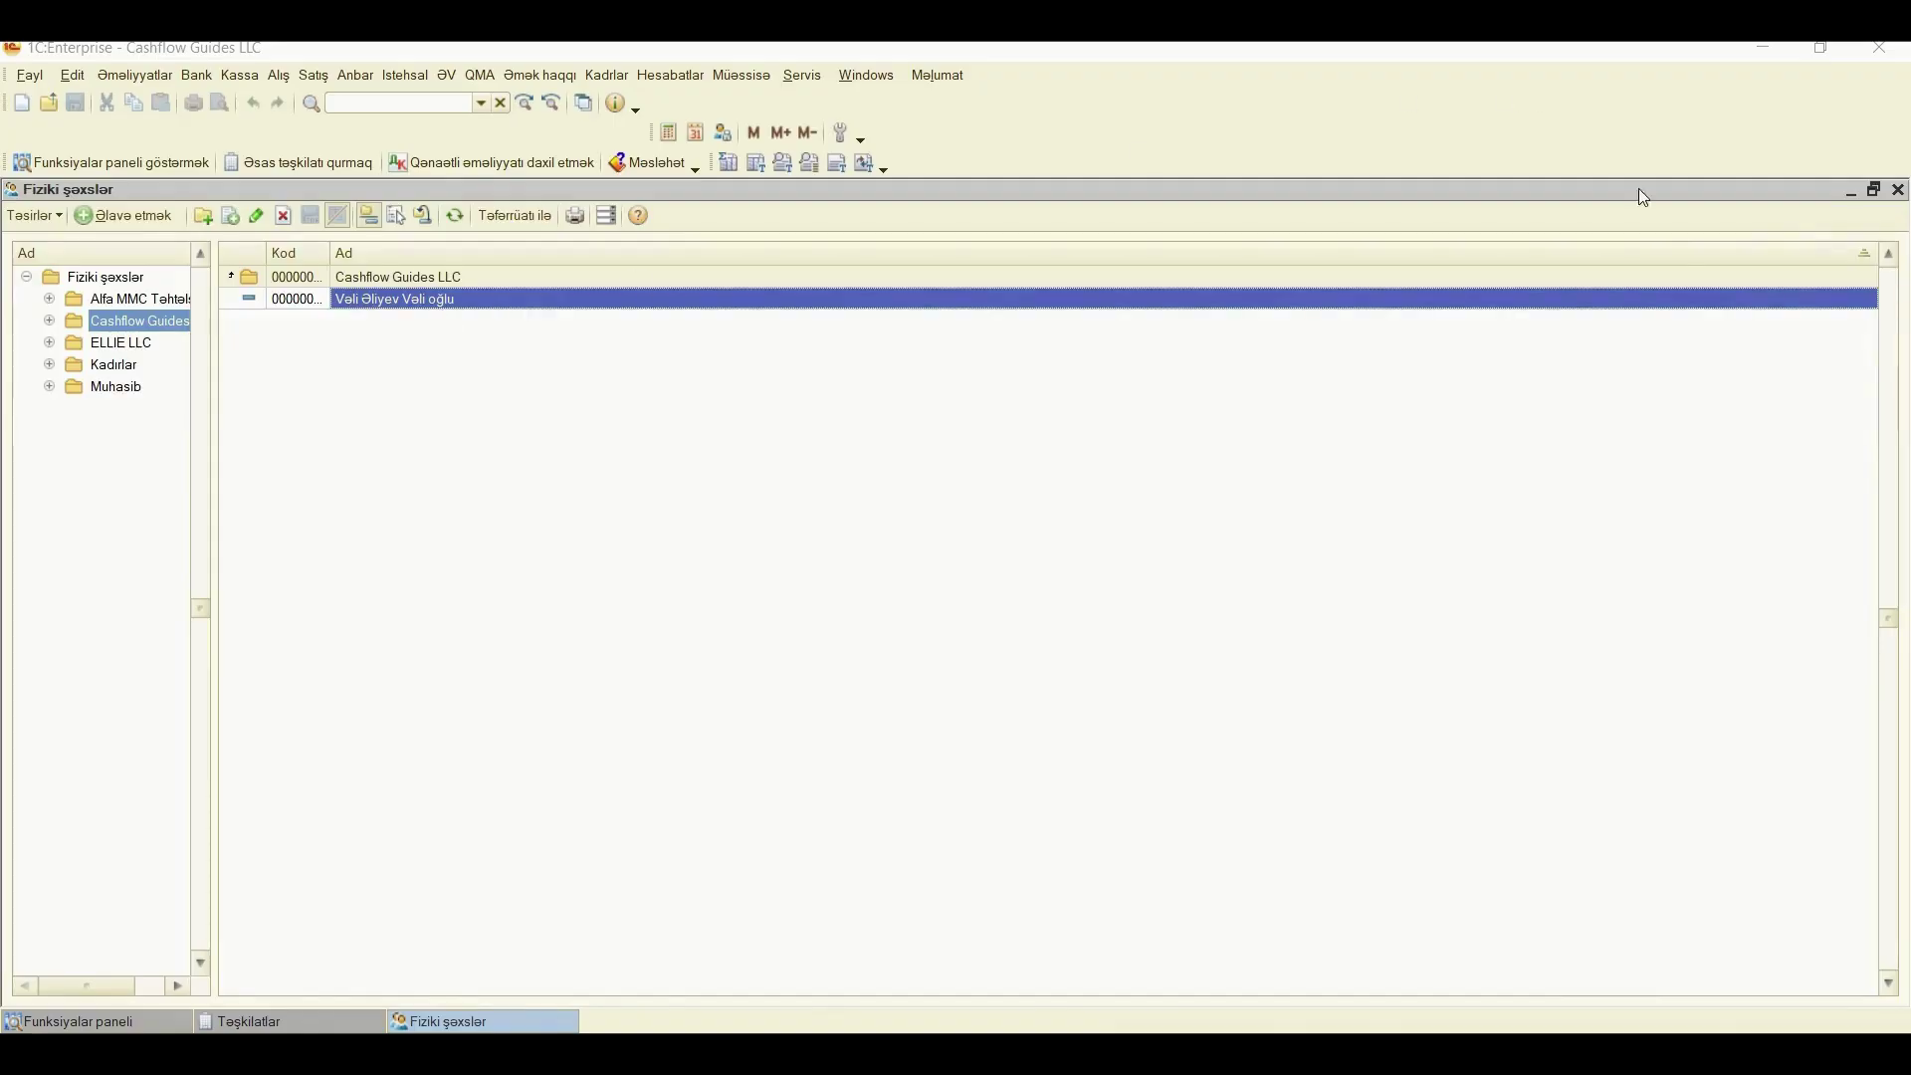
{"action": "left_click", "coordinate": [1900, 191]}
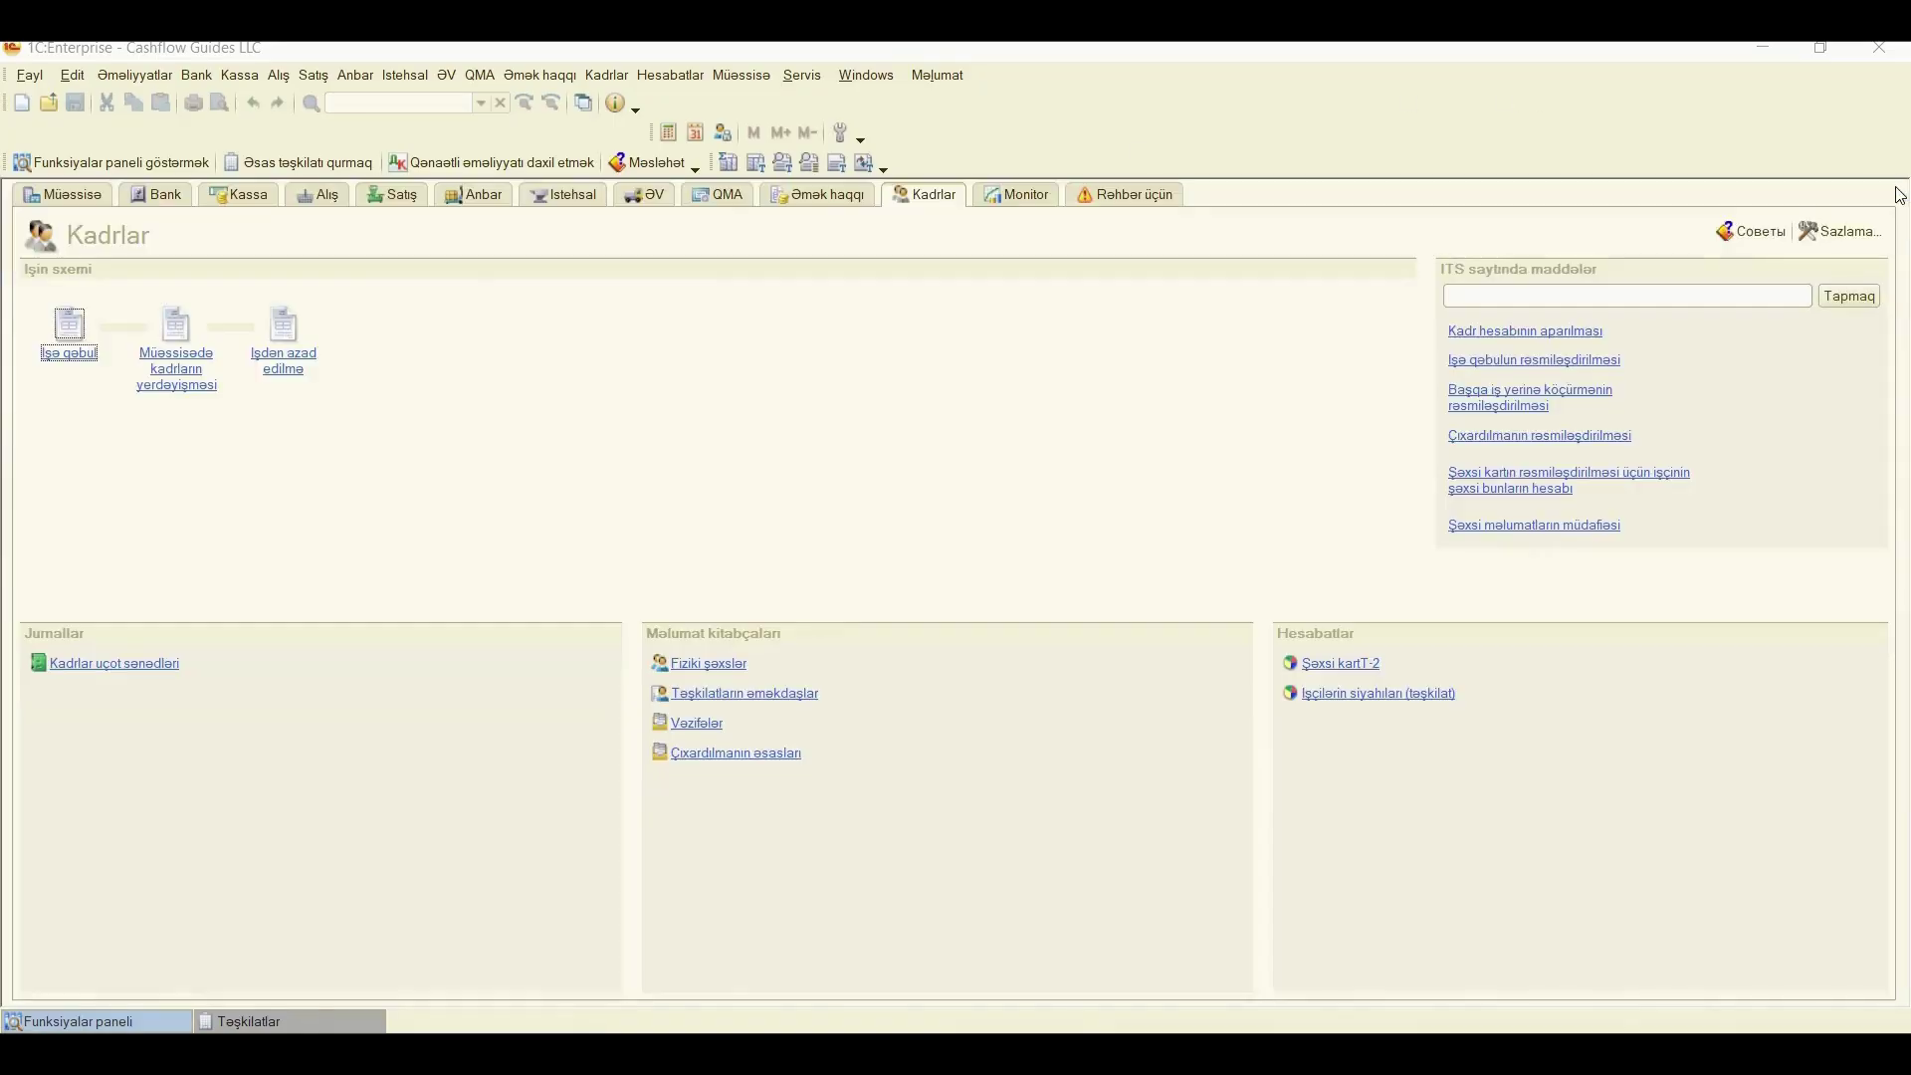
- Open the Təşkilatların əməkdaşlar (organisation employees) directory full size and select the Mühasibatlıq şöbəsi department
{"action": "left_click", "coordinate": [711, 694]}
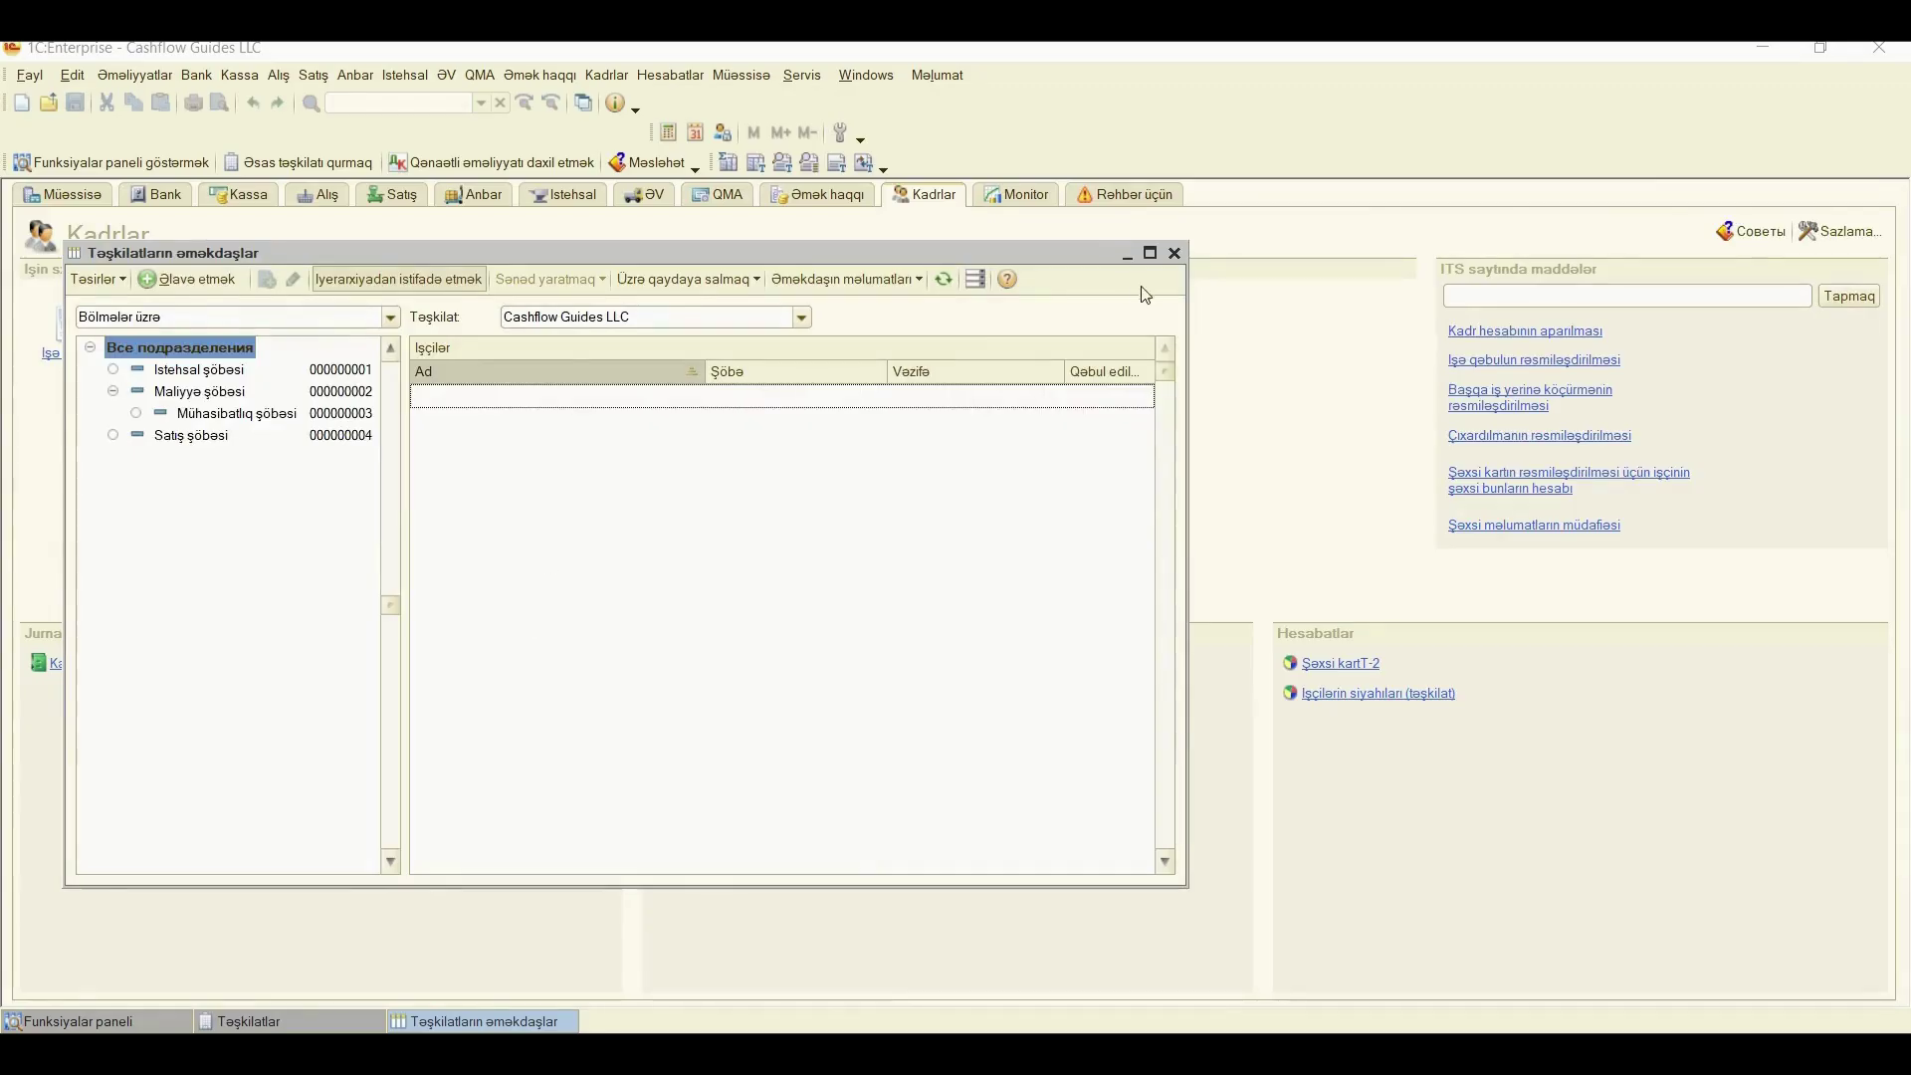
{"action": "left_click", "coordinate": [1148, 255]}
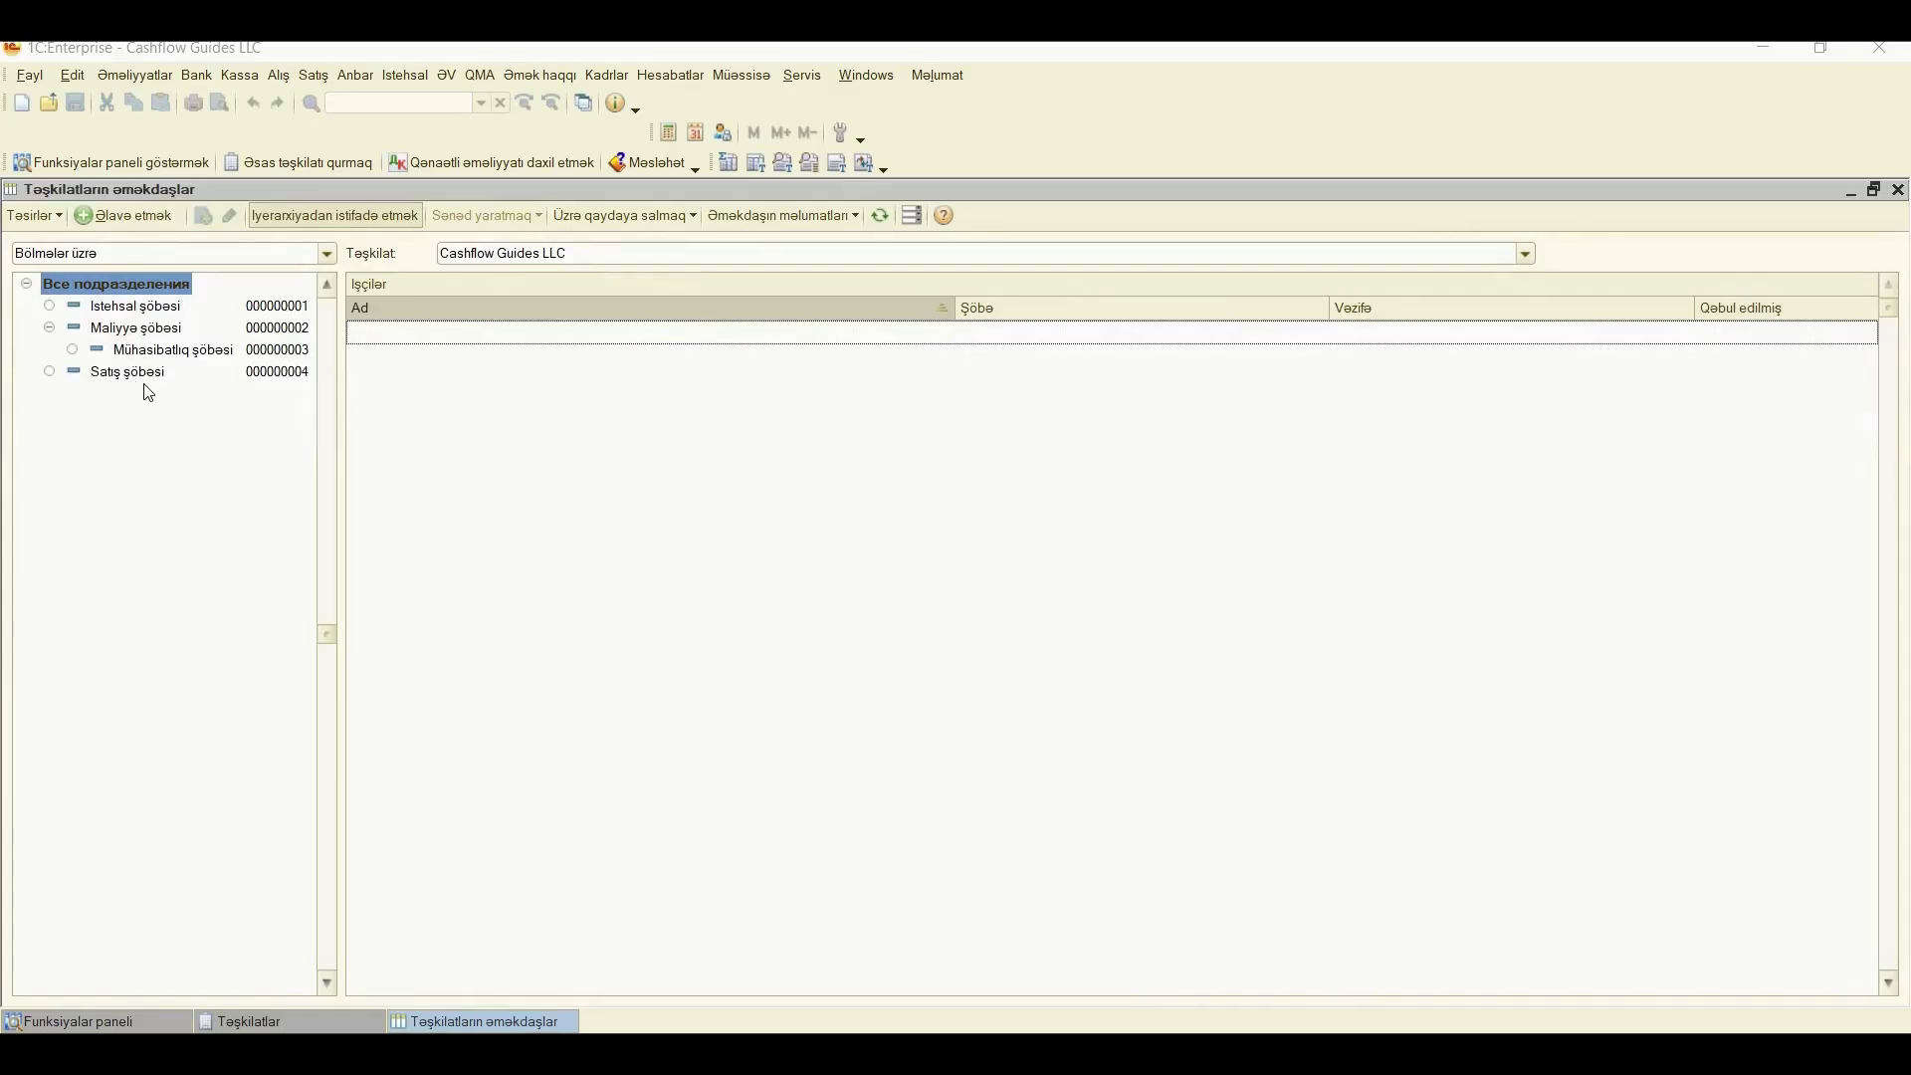
{"action": "left_click", "coordinate": [125, 308]}
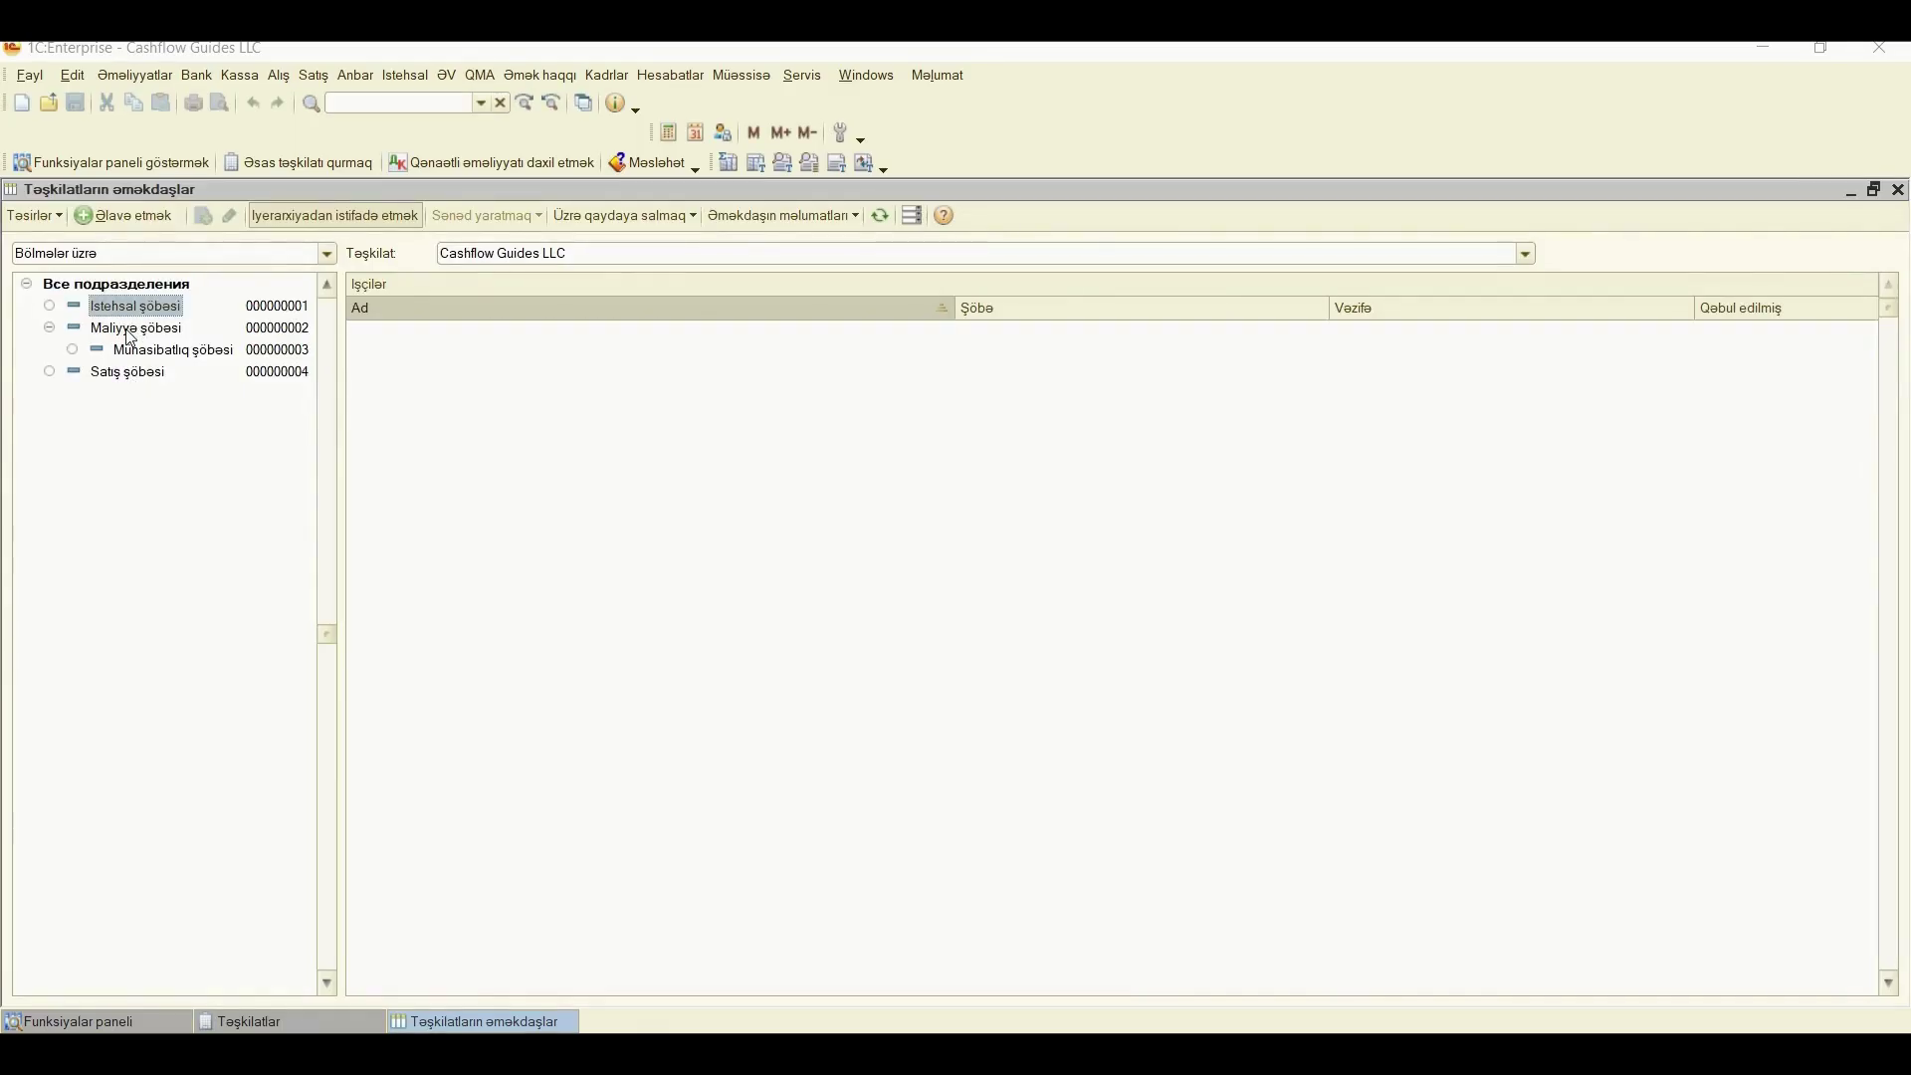
{"action": "left_click", "coordinate": [131, 332]}
{"action": "left_click", "coordinate": [171, 353]}
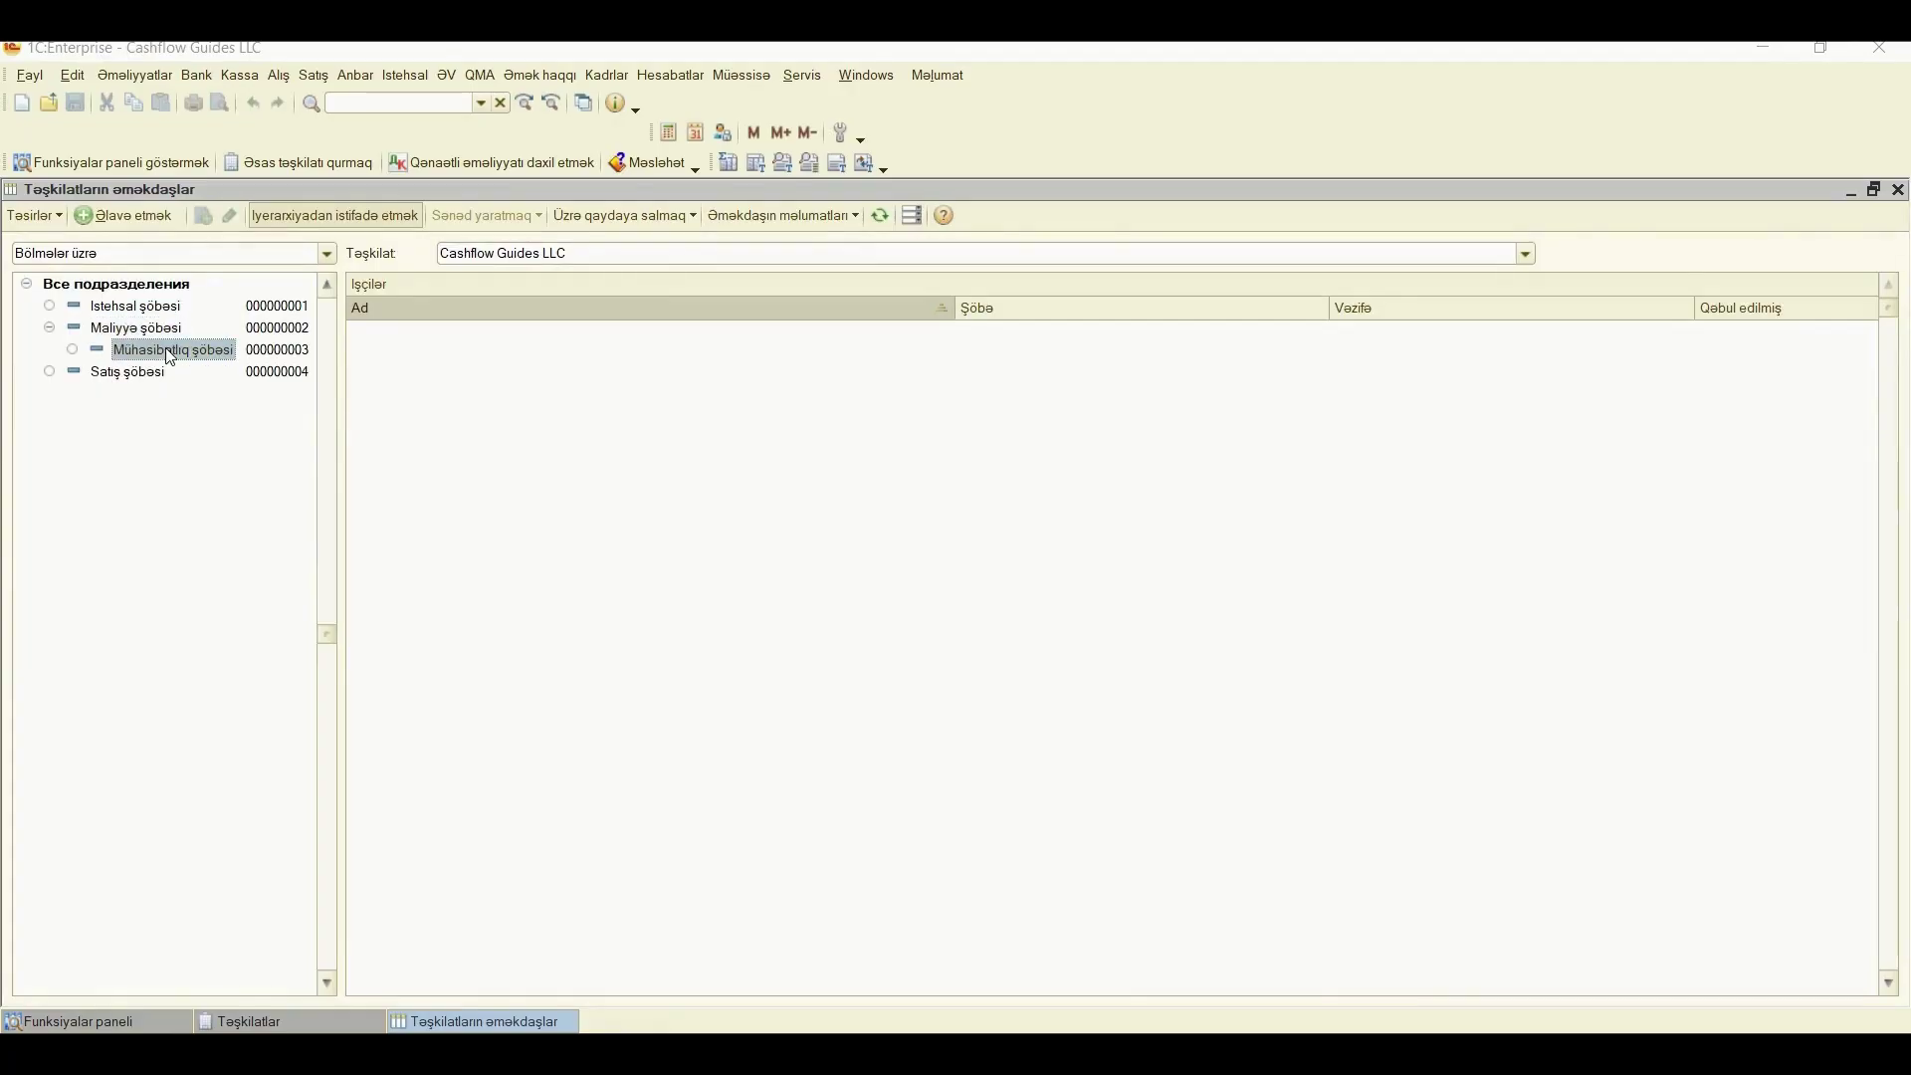
- Select the Satış şöbəsi department in the employee directory and start adding a new employee to it
{"action": "left_click", "coordinate": [140, 381]}
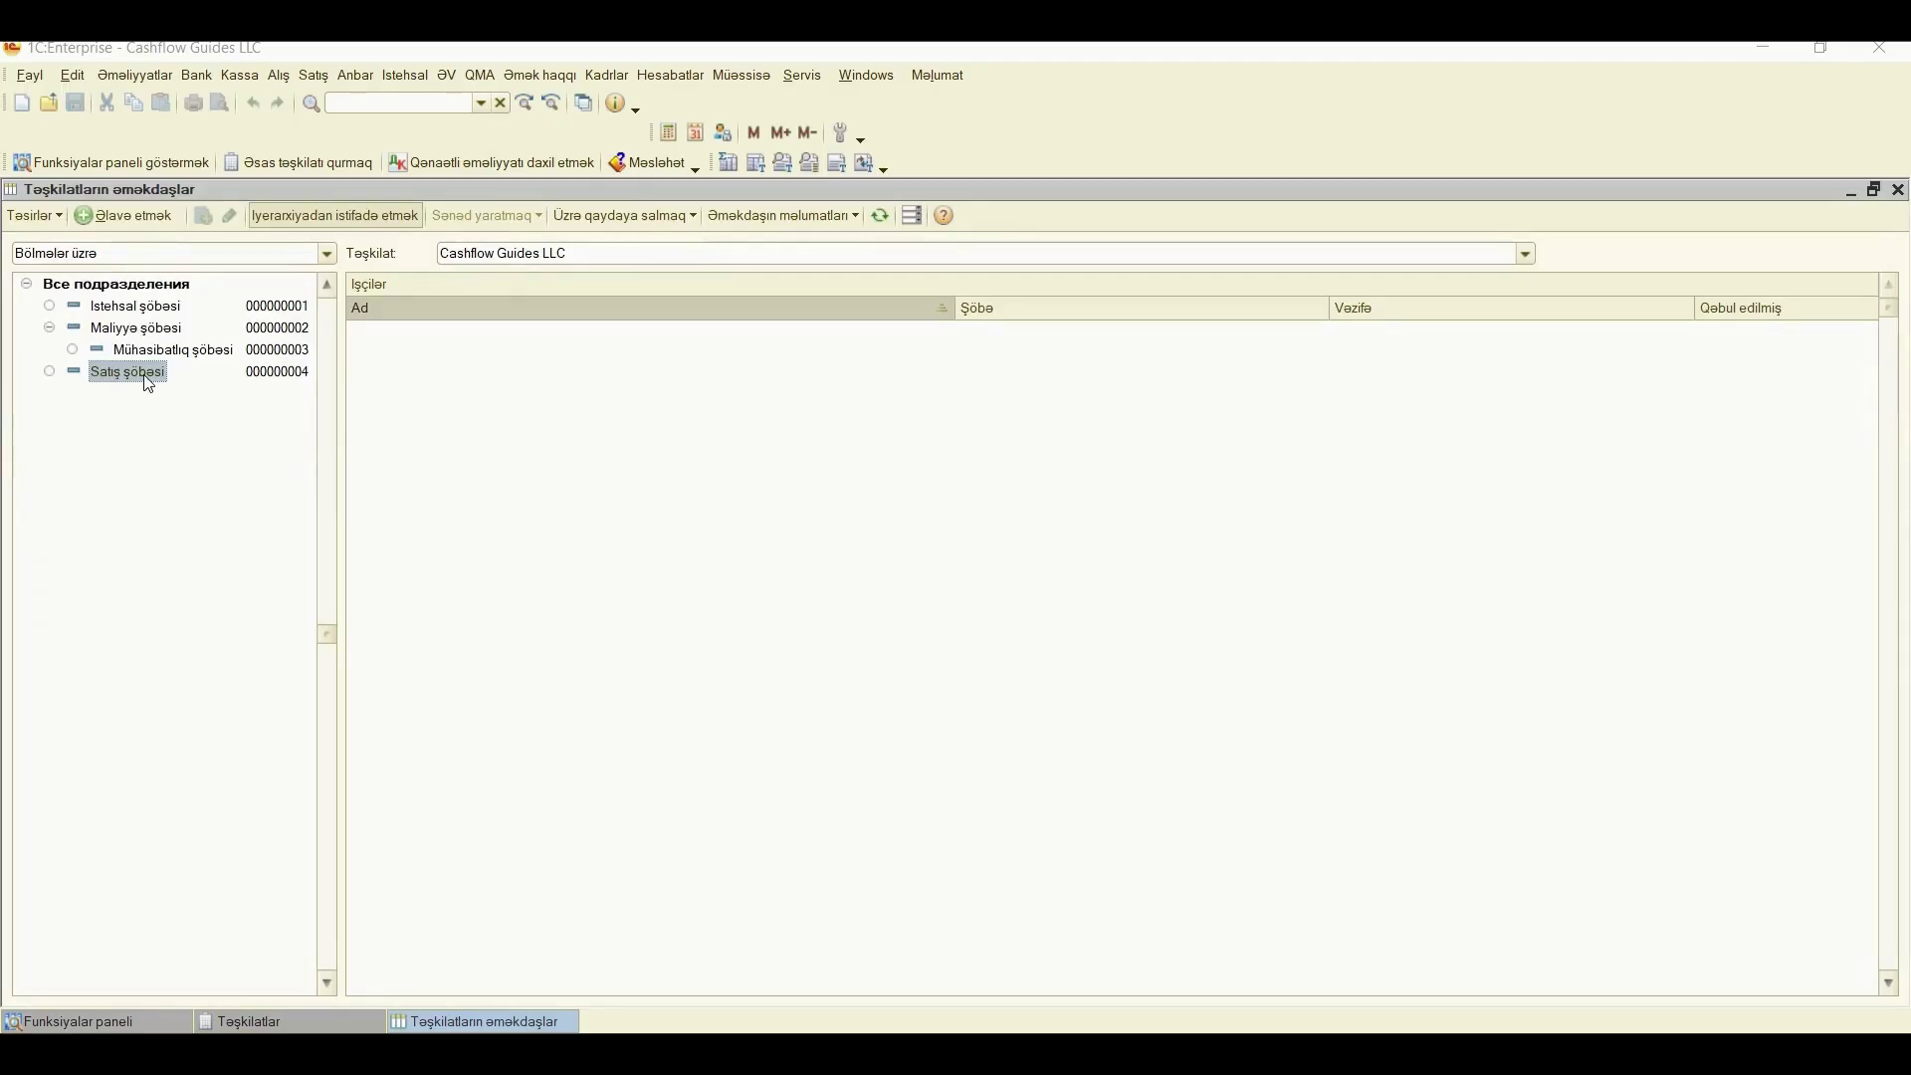
{"action": "left_click", "coordinate": [131, 308]}
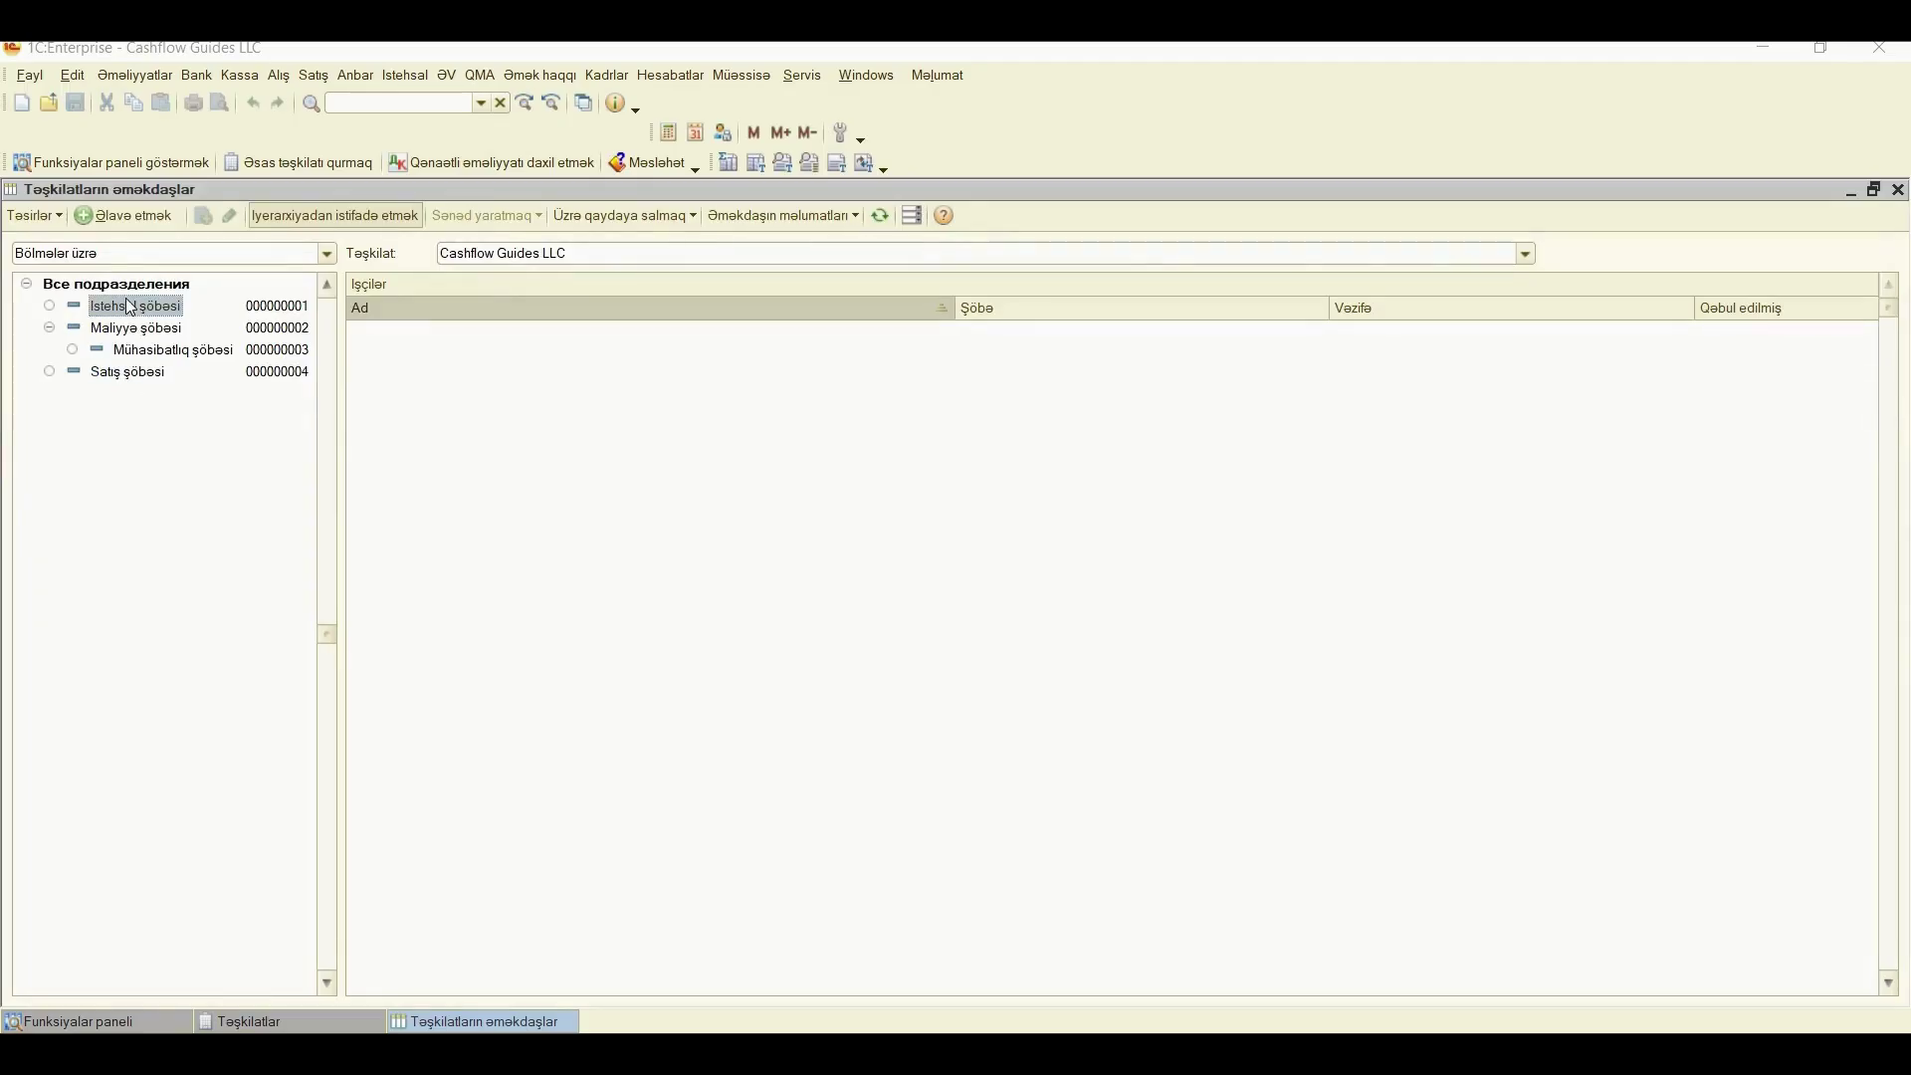
{"action": "left_click", "coordinate": [144, 379]}
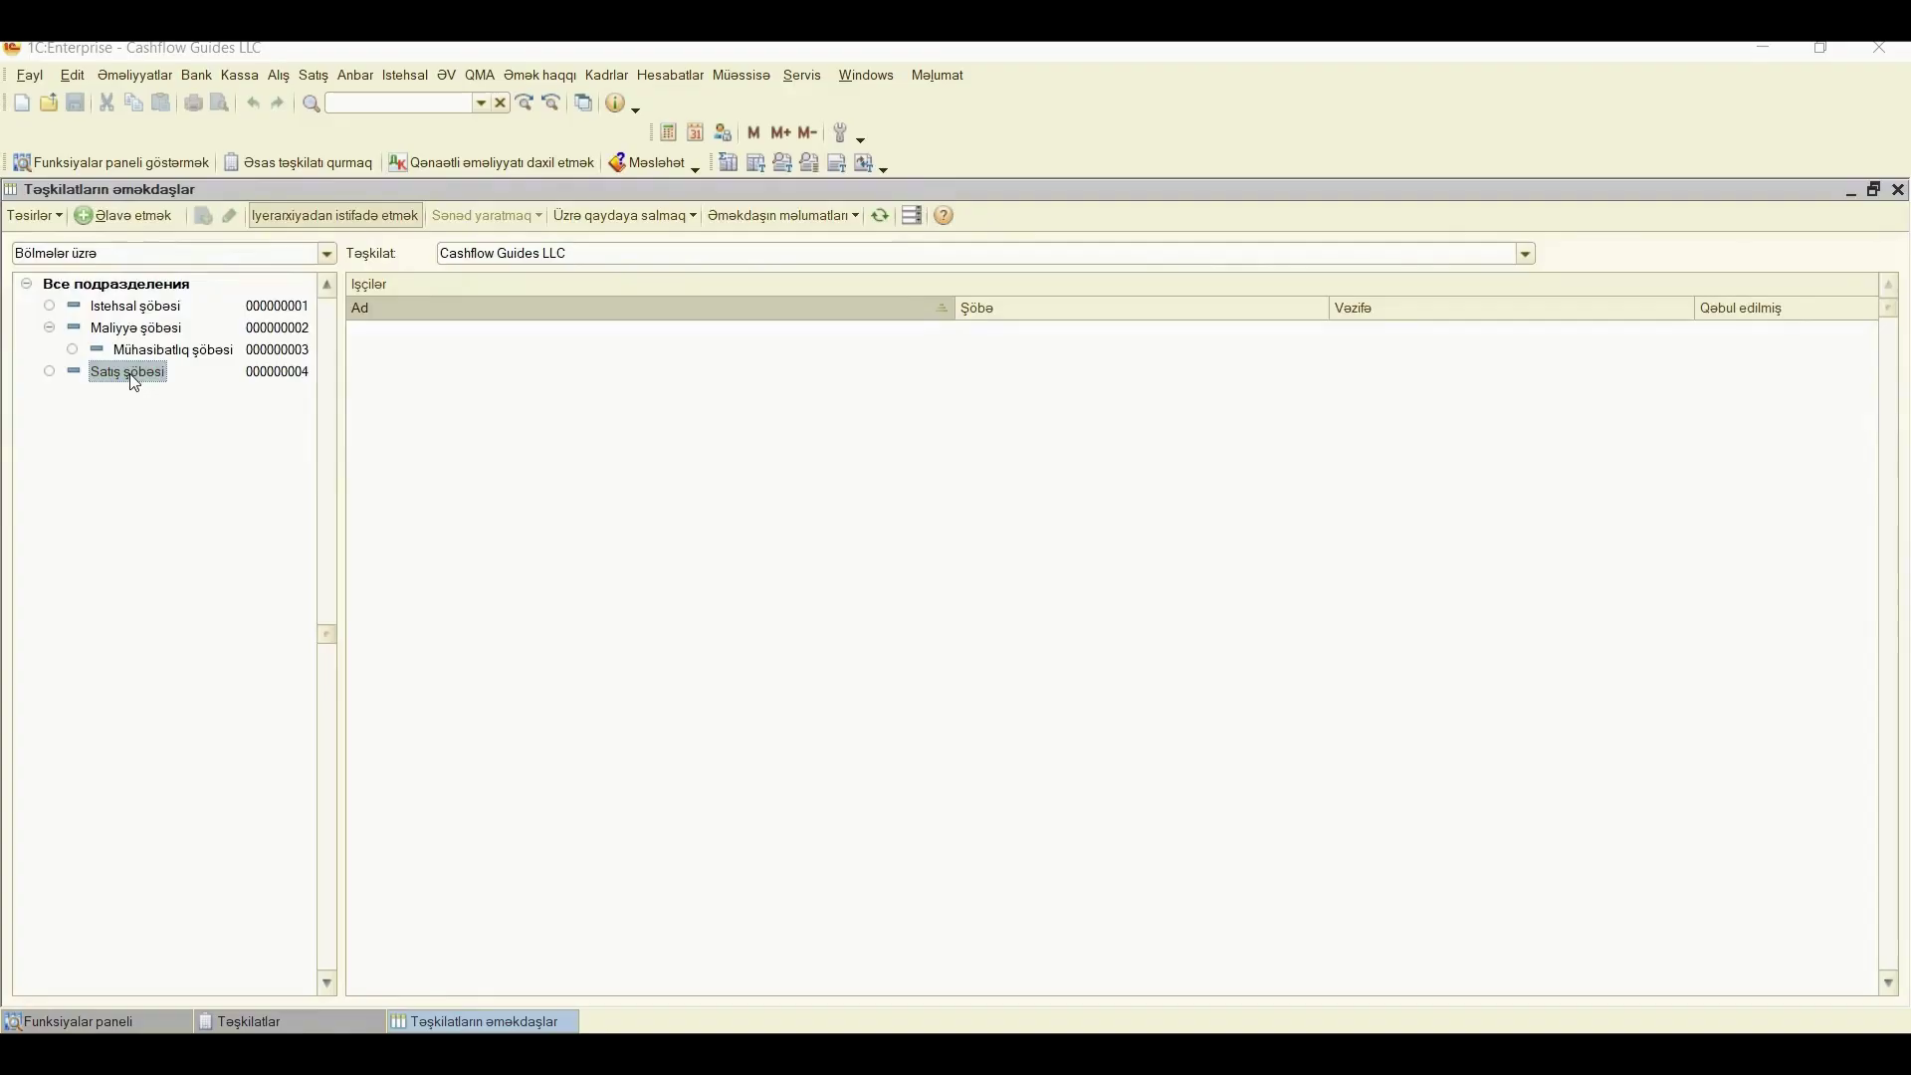
{"action": "left_click", "coordinate": [112, 216]}
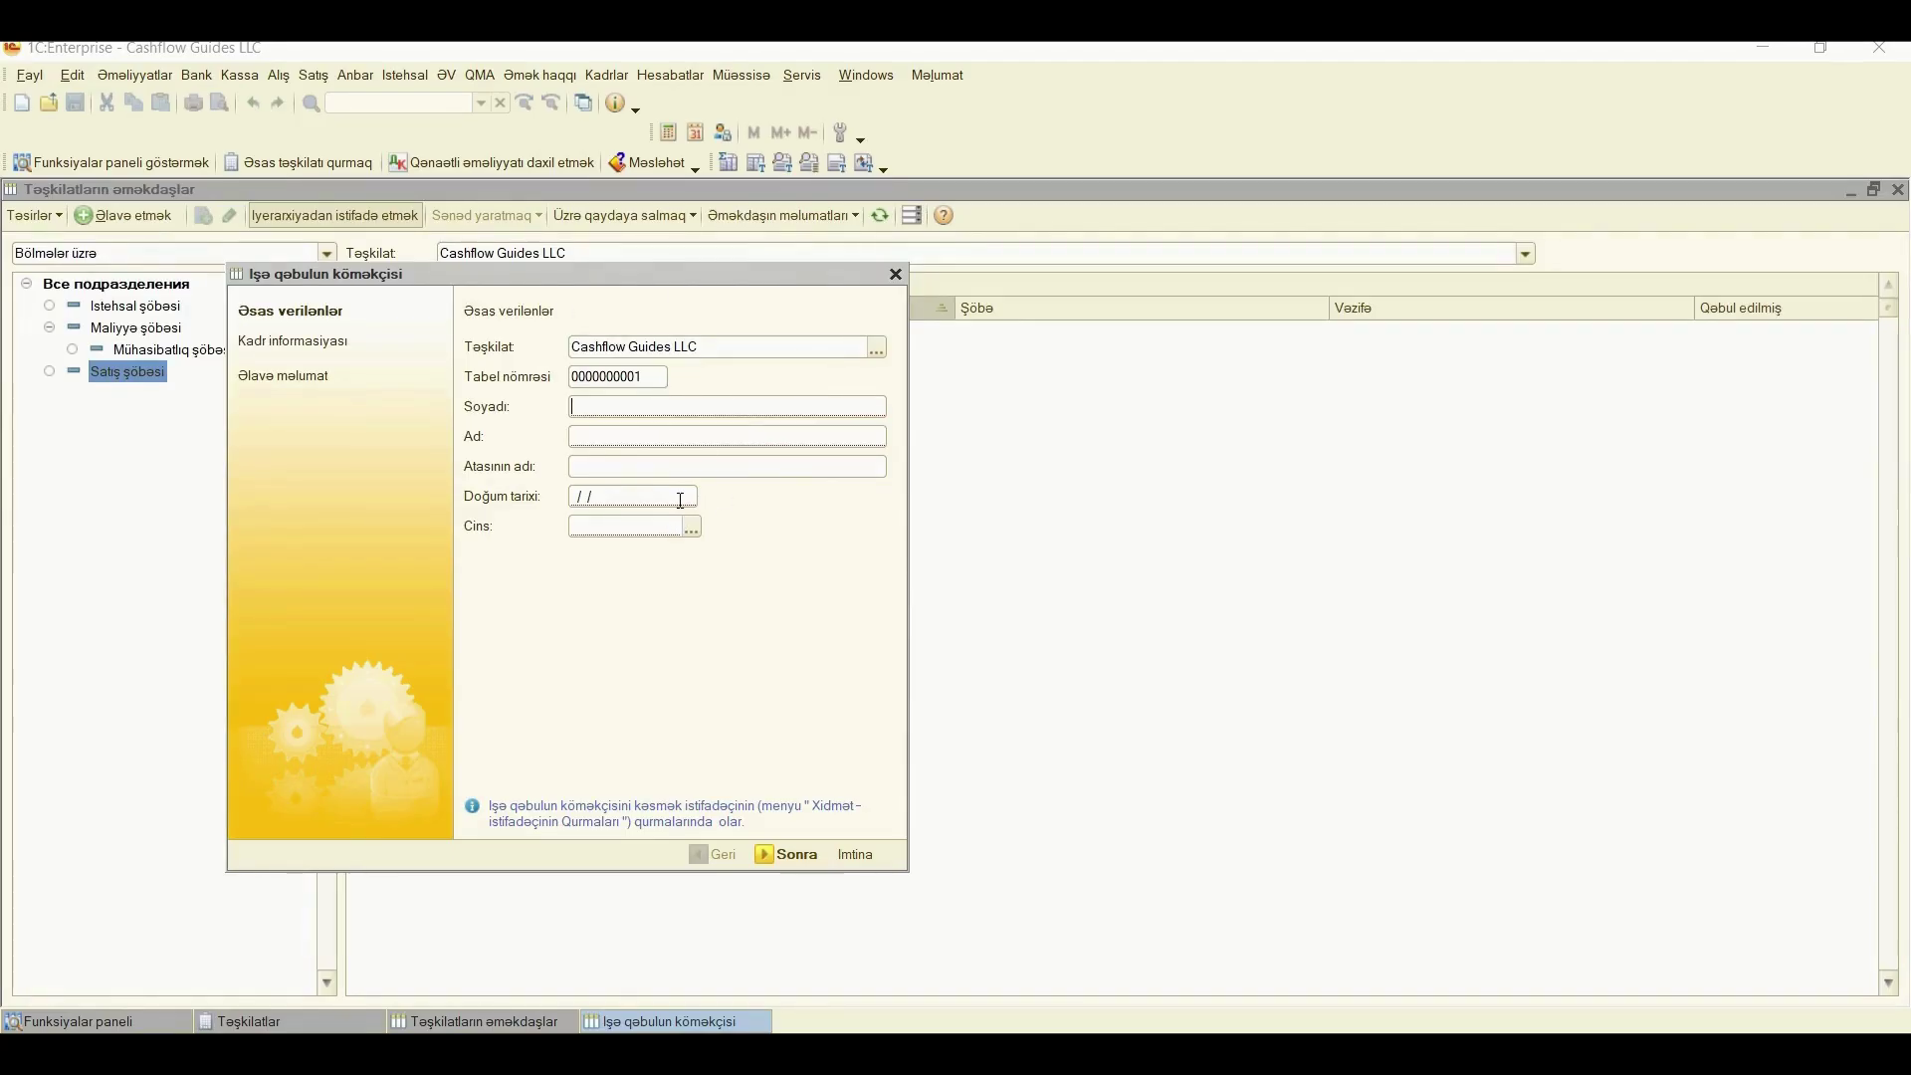
- Enter the employee's surname and first name and use the matching existing individual instead of creating a new one
{"action": "type", "text": "Əliyev"}
{"action": "left_click", "coordinate": [674, 436]}
{"action": "type", "text": "Vəli"}
{"action": "key", "text": "Tab"}
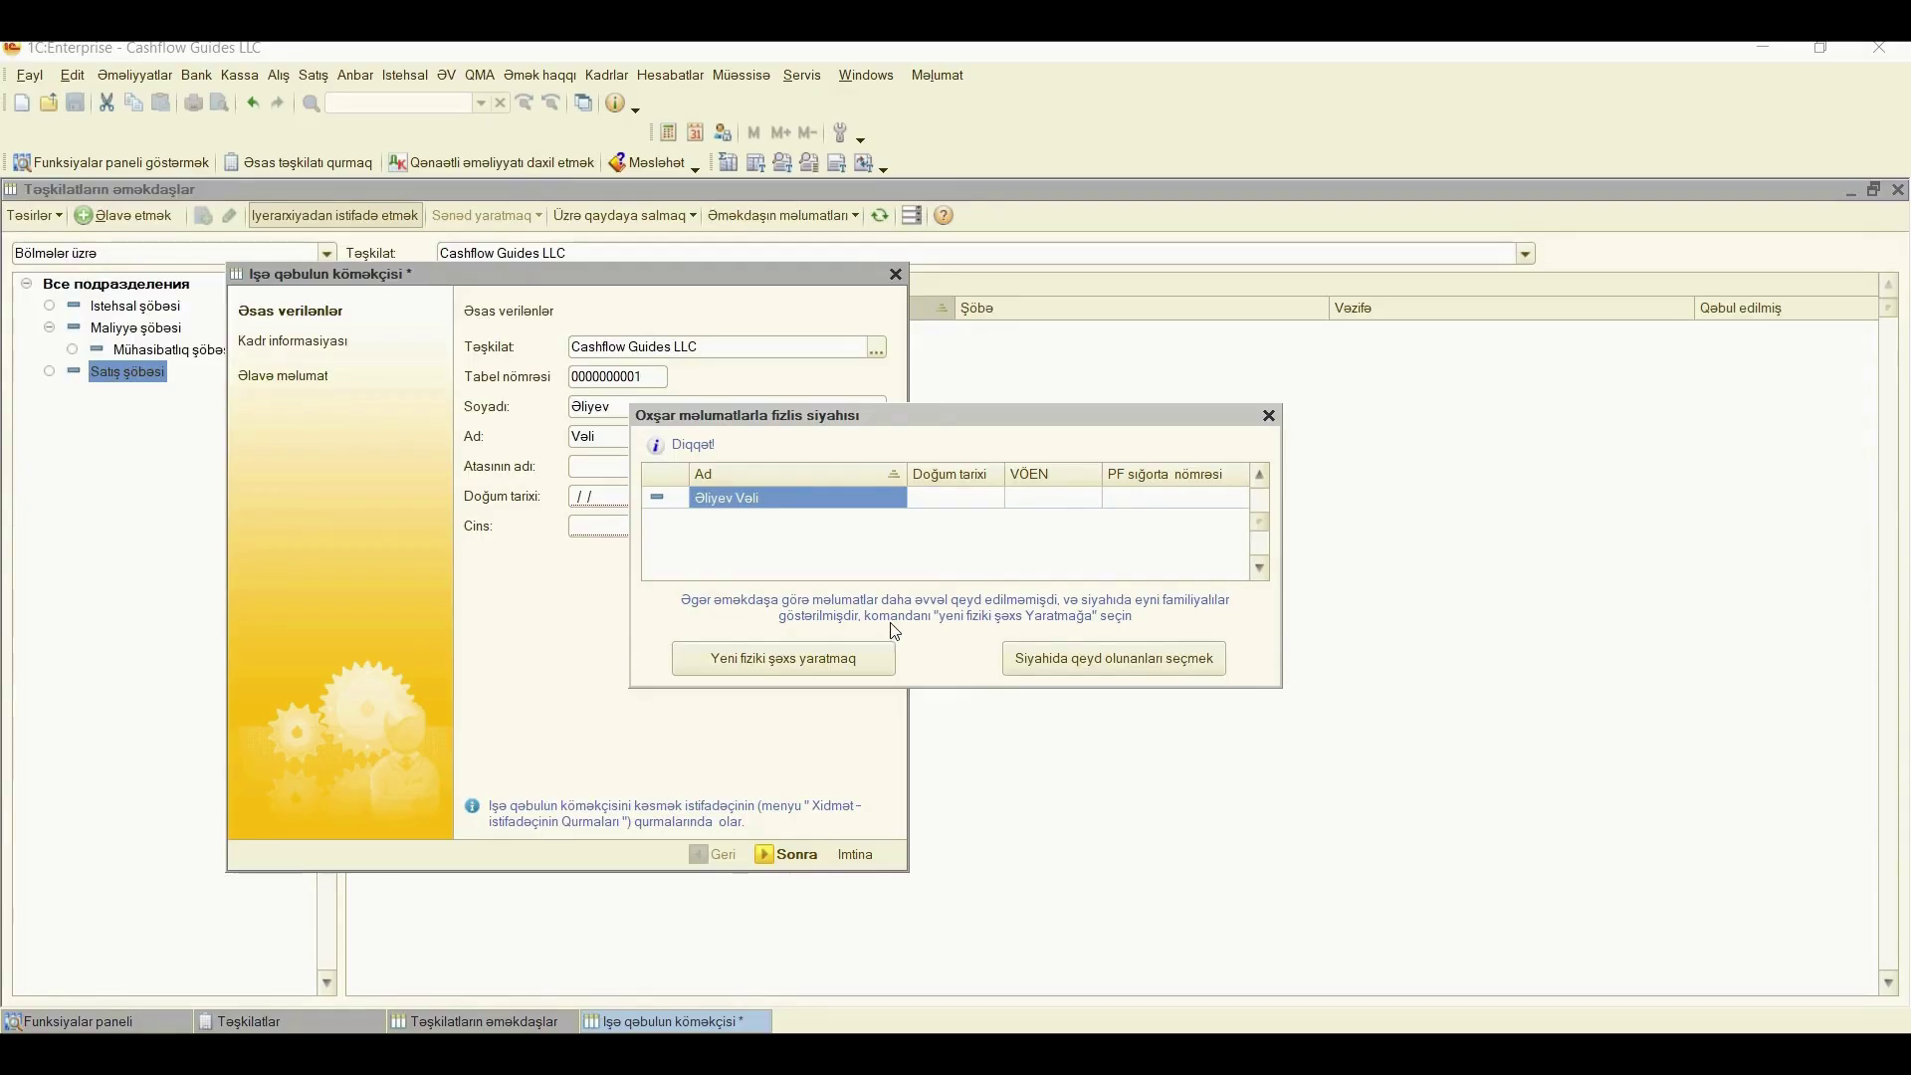
{"action": "left_click", "coordinate": [1124, 661]}
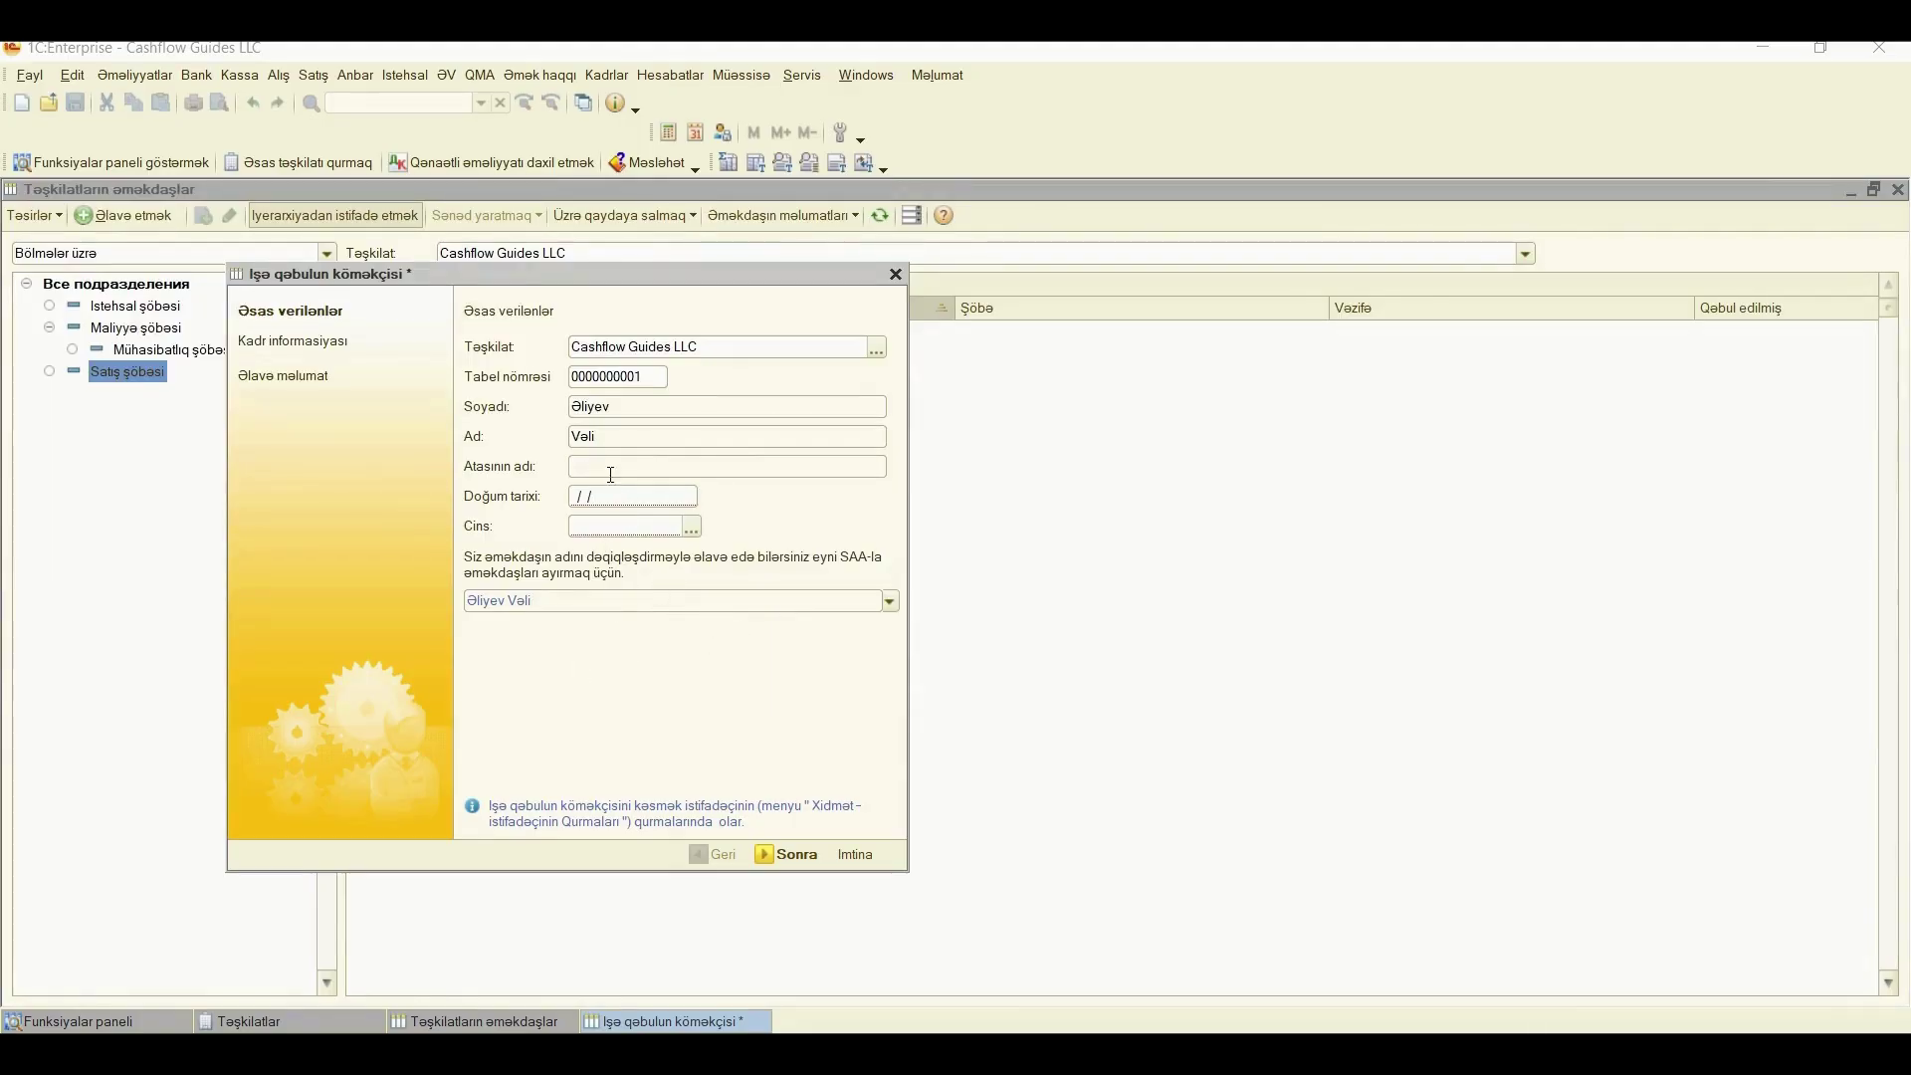
- Enter the employee's date of birth and set the gender to Kişi
{"action": "left_click", "coordinate": [578, 500]}
{"action": "left_click", "coordinate": [578, 500]}
{"action": "type", "text": "101"}
{"action": "key", "text": "BackSpace"}
{"action": "key", "text": "BackSpace"}
{"action": "key", "text": "BackSpace"}
{"action": "type", "text": "01/"}
{"action": "type", "text": "02/"}
{"action": "type", "text": "200"}
{"action": "left_click", "coordinate": [688, 528]}
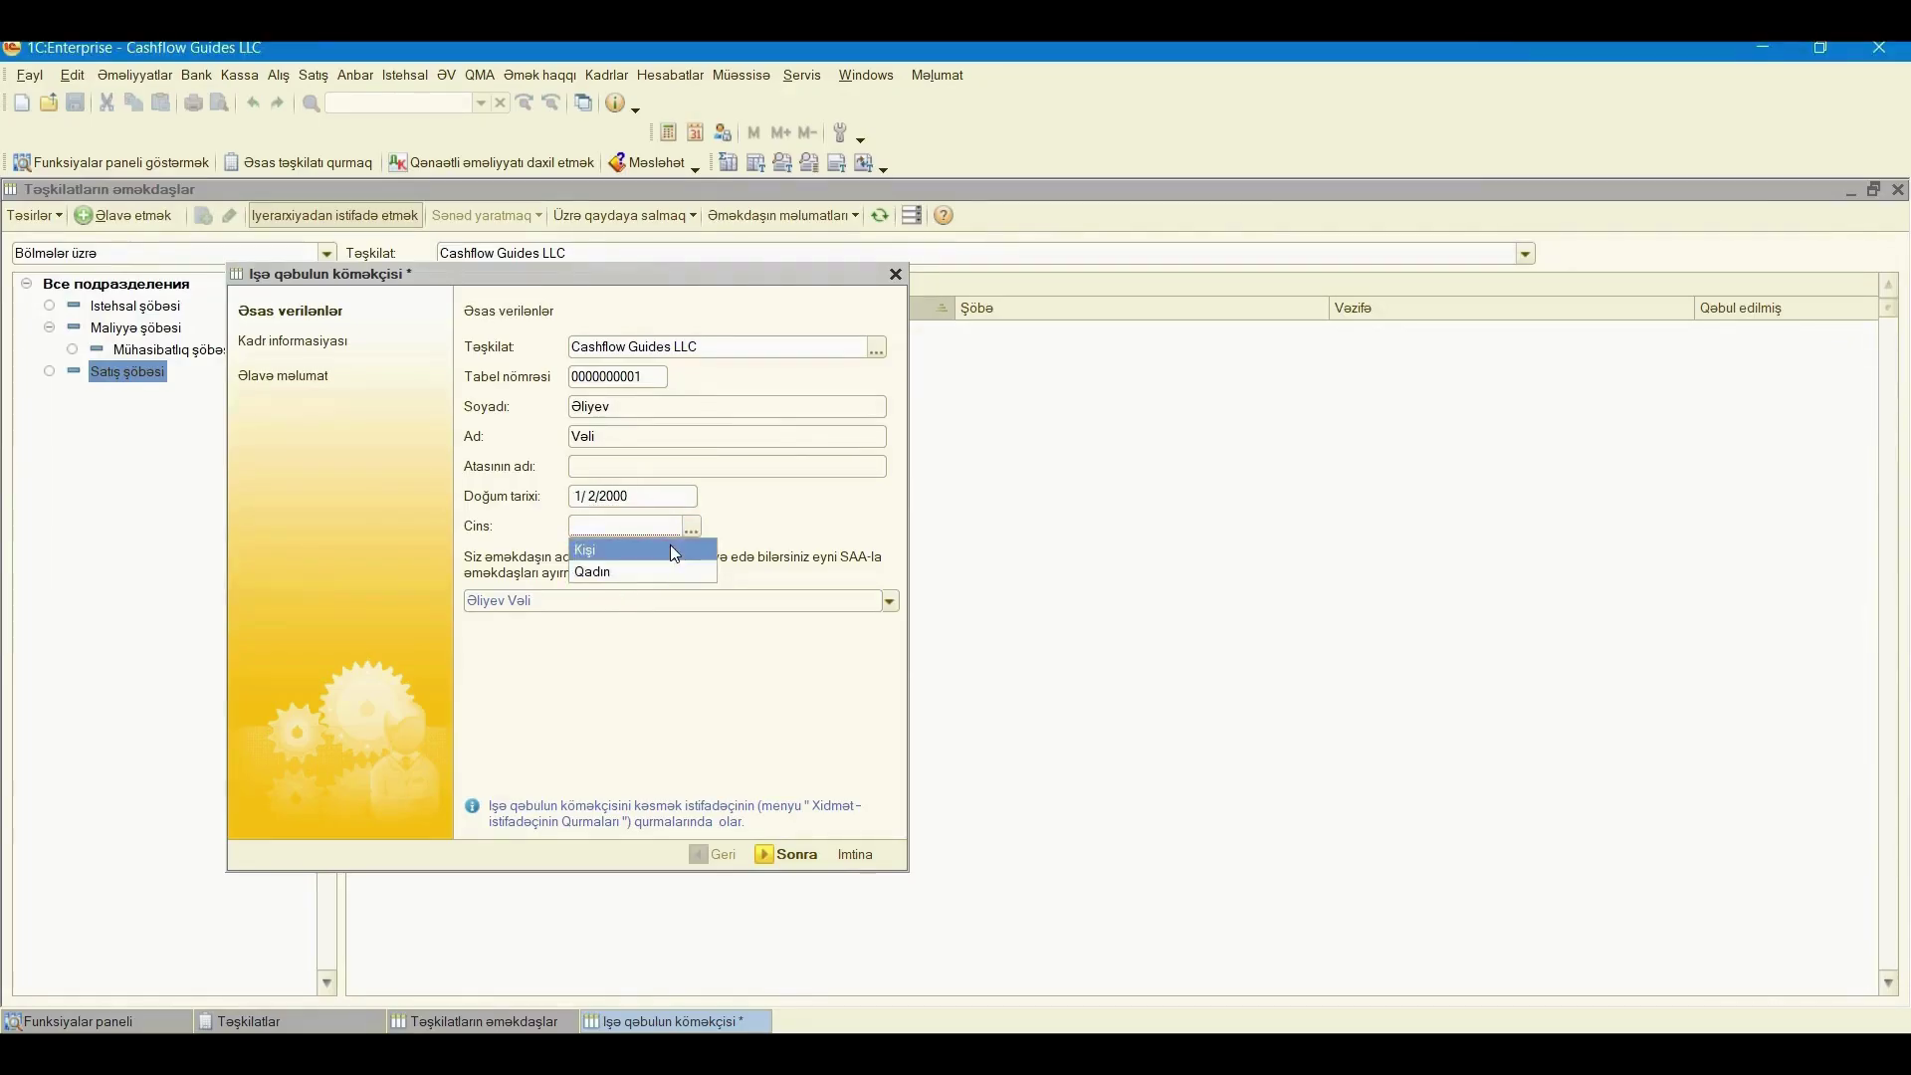
{"action": "left_click", "coordinate": [674, 550]}
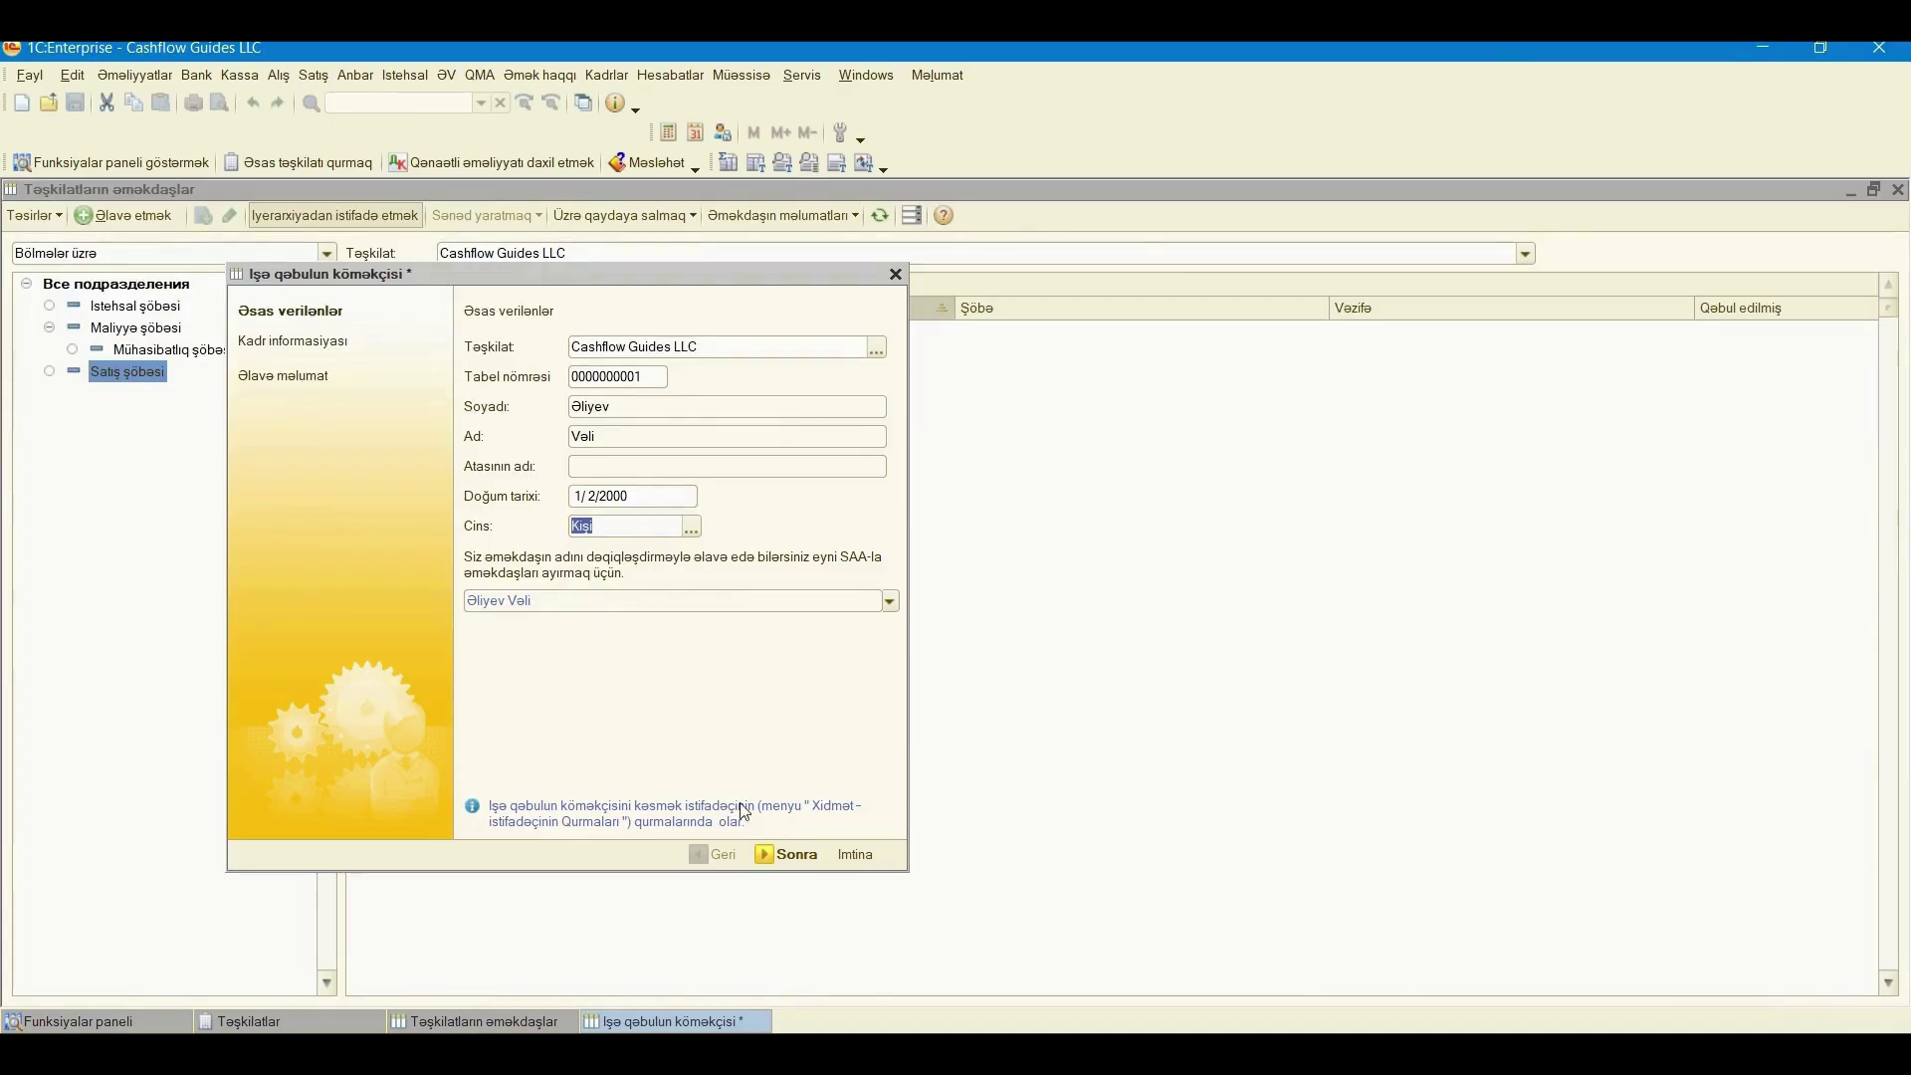
- Continue to the Kadr informasiyası page of the hiring assistant and set the department to Satış şöbəsi
{"action": "left_click", "coordinate": [798, 860]}
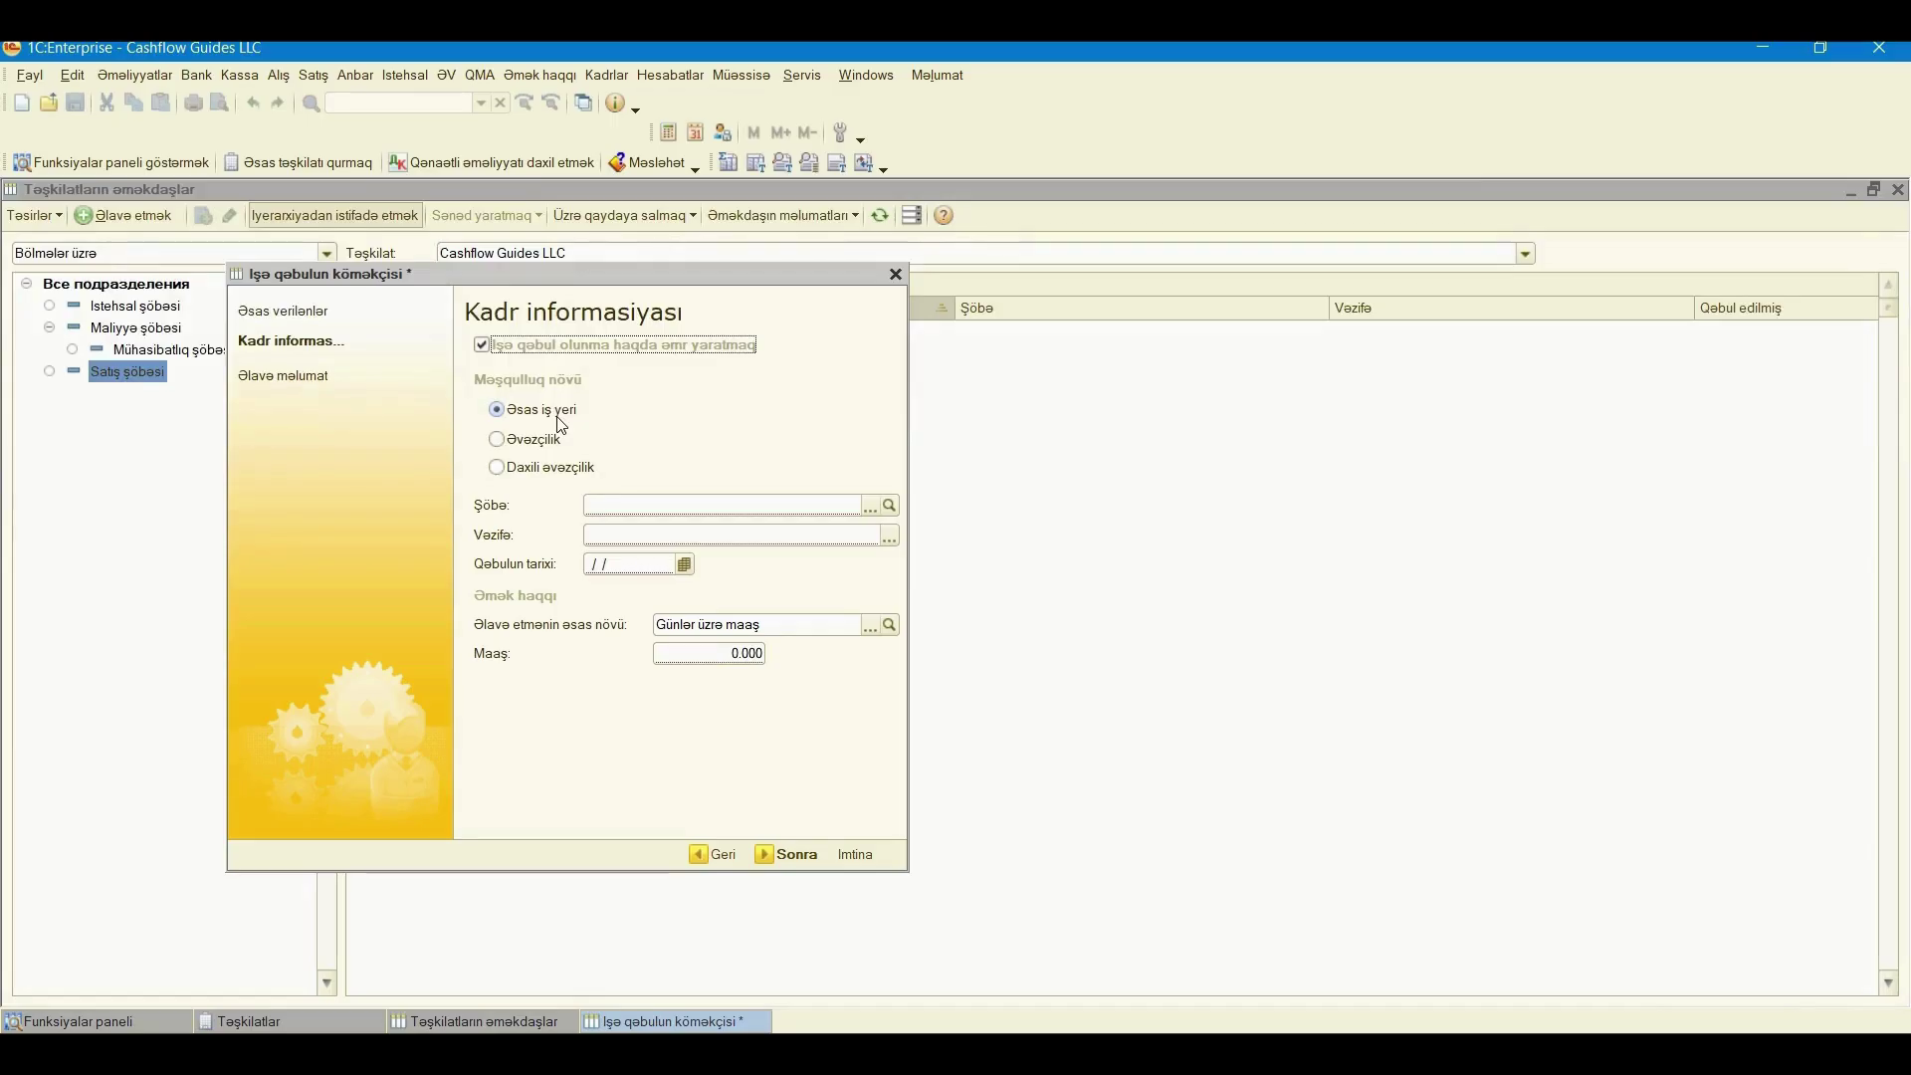
{"action": "left_click", "coordinate": [871, 505]}
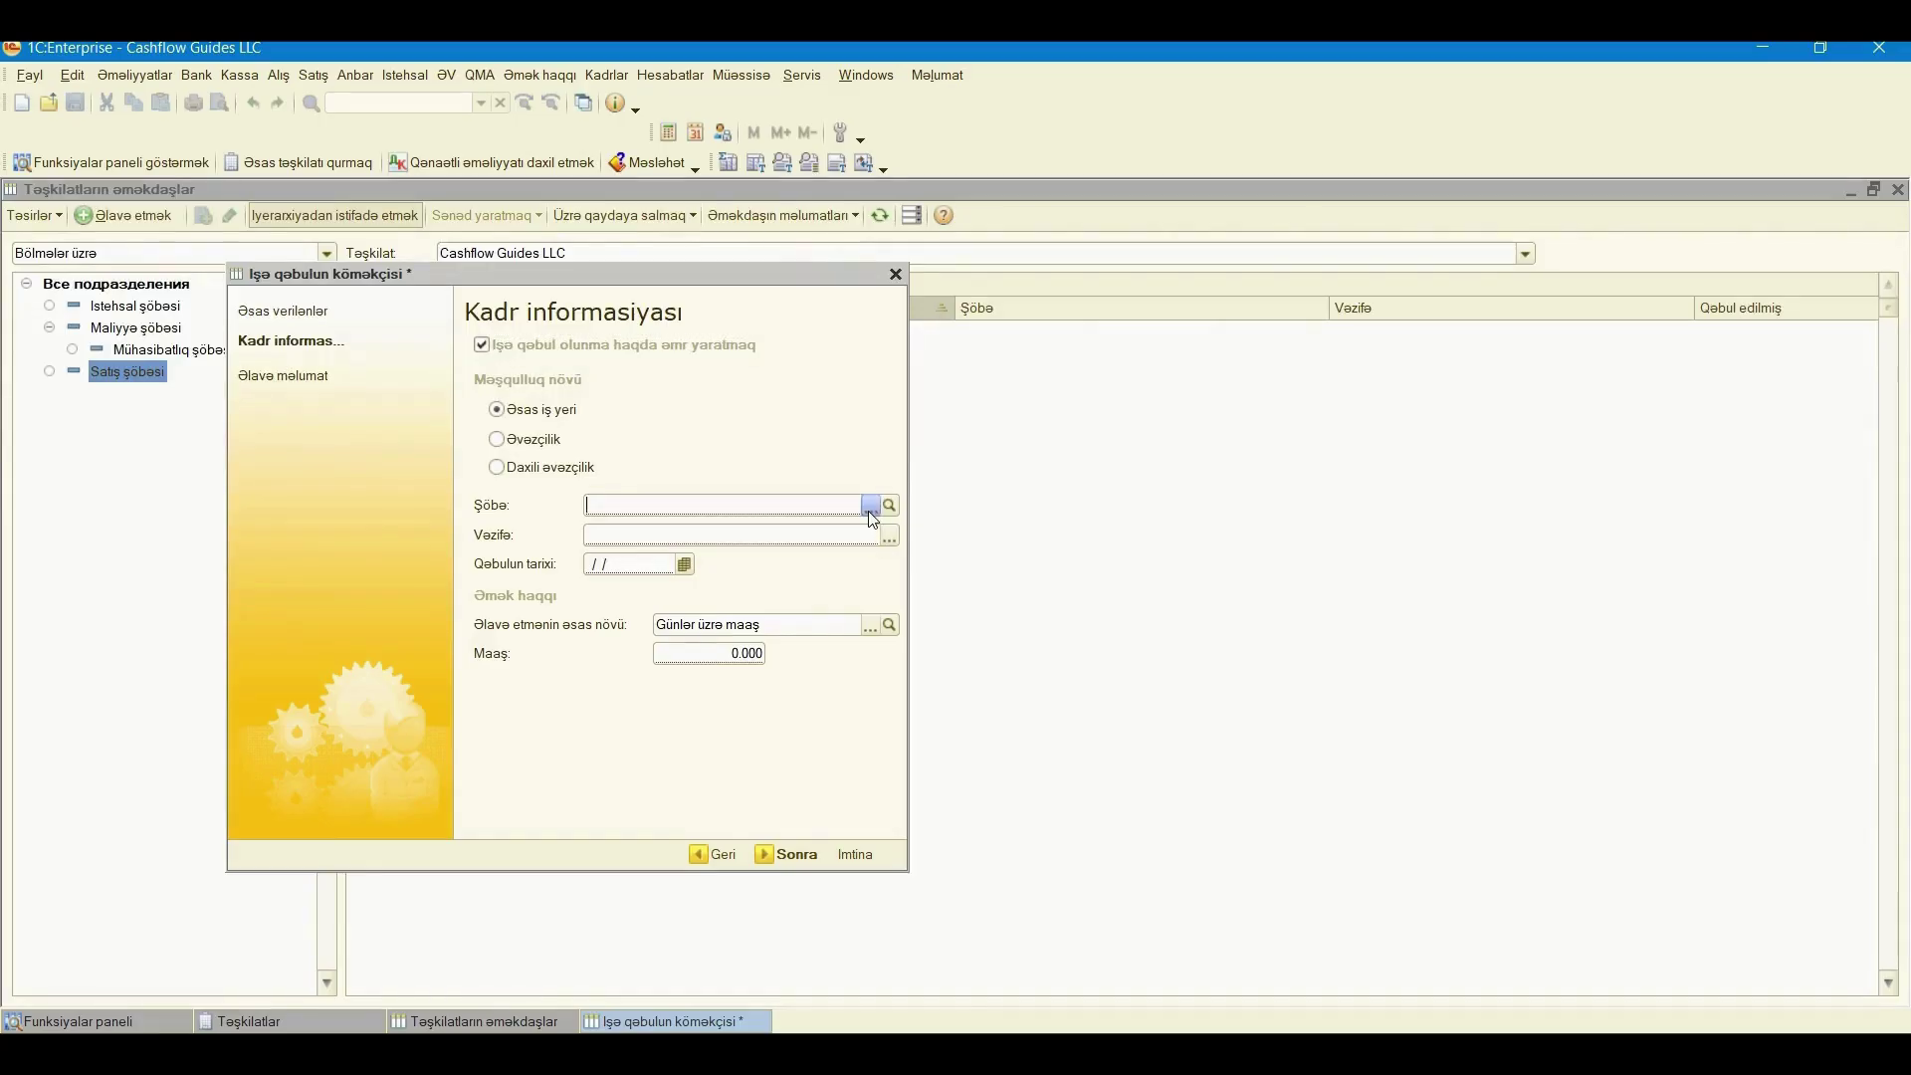
{"action": "double_click", "coordinate": [300, 582]}
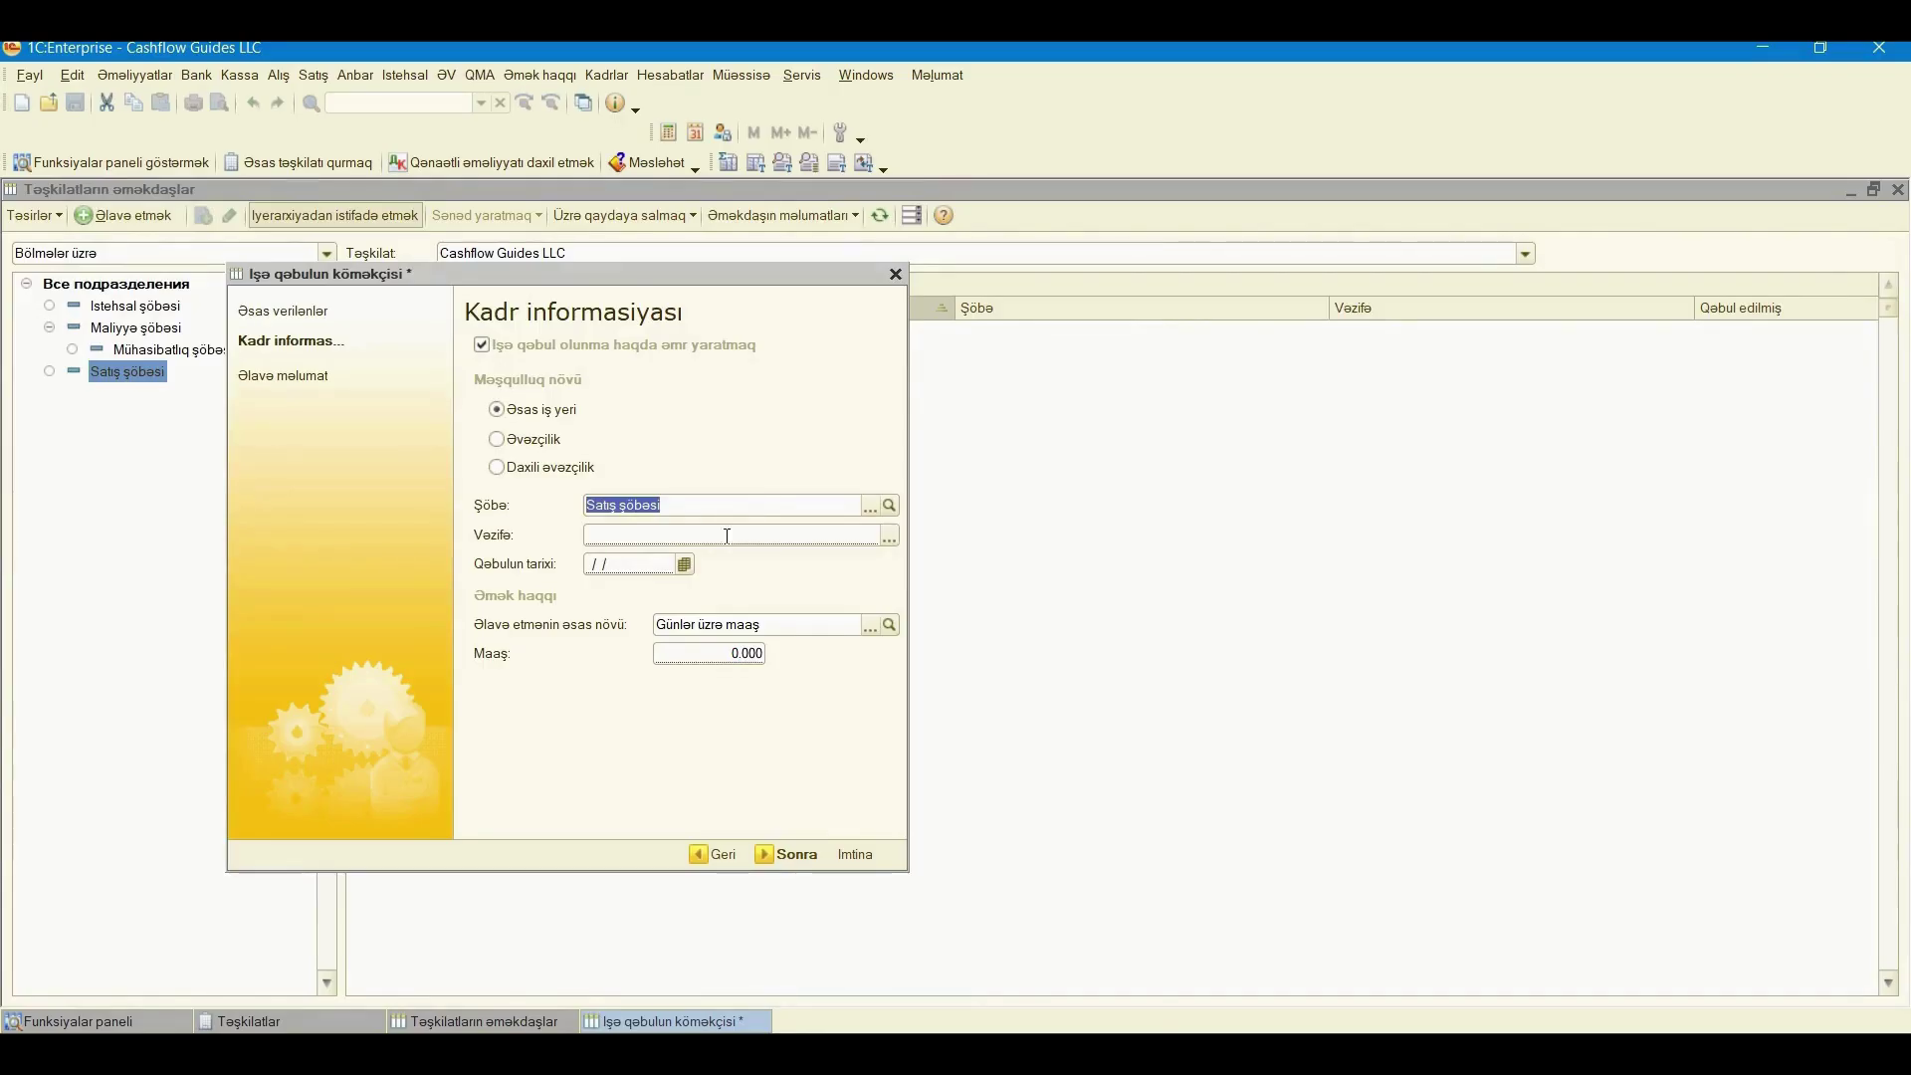
- Create a new position named anbardar in the positions directory and assign it to the employee
{"action": "left_click", "coordinate": [894, 541]}
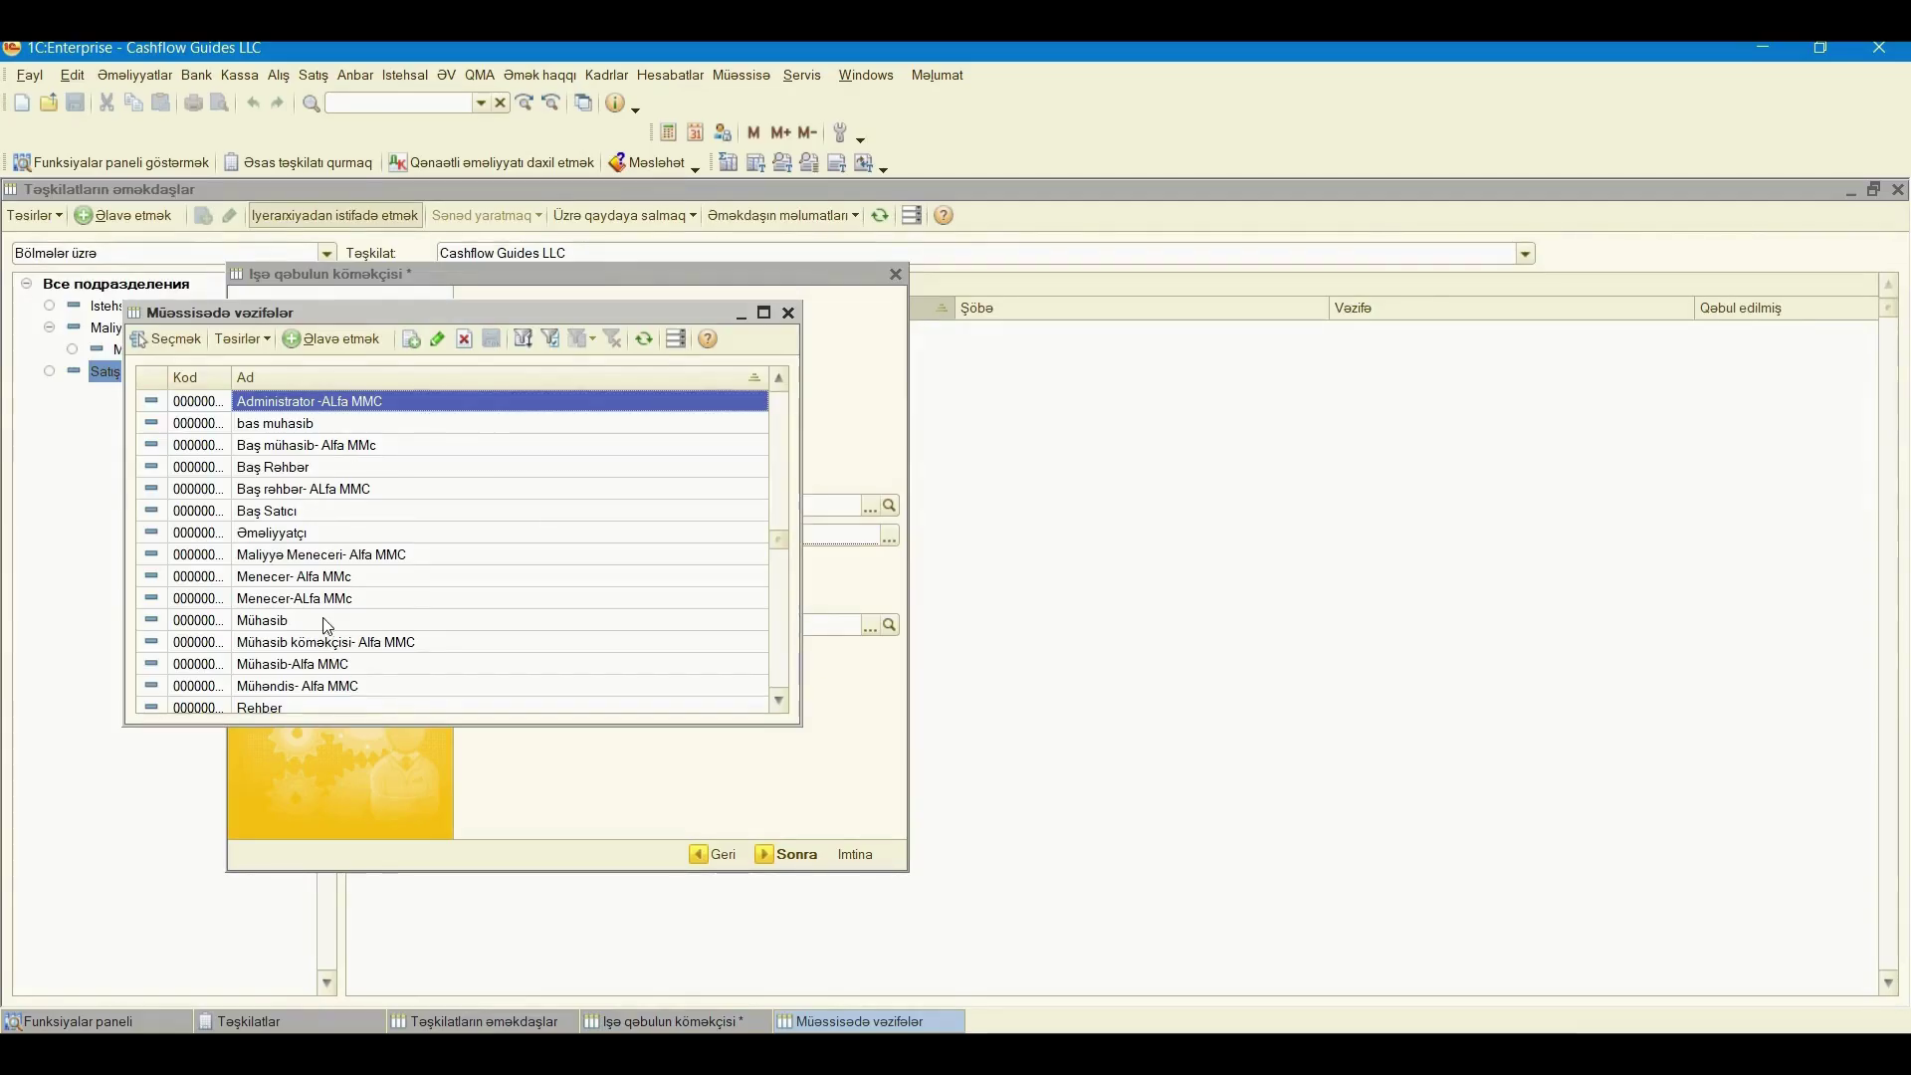
{"action": "scroll", "coordinate": [329, 625], "scroll_direction": "down", "scroll_amount": 3}
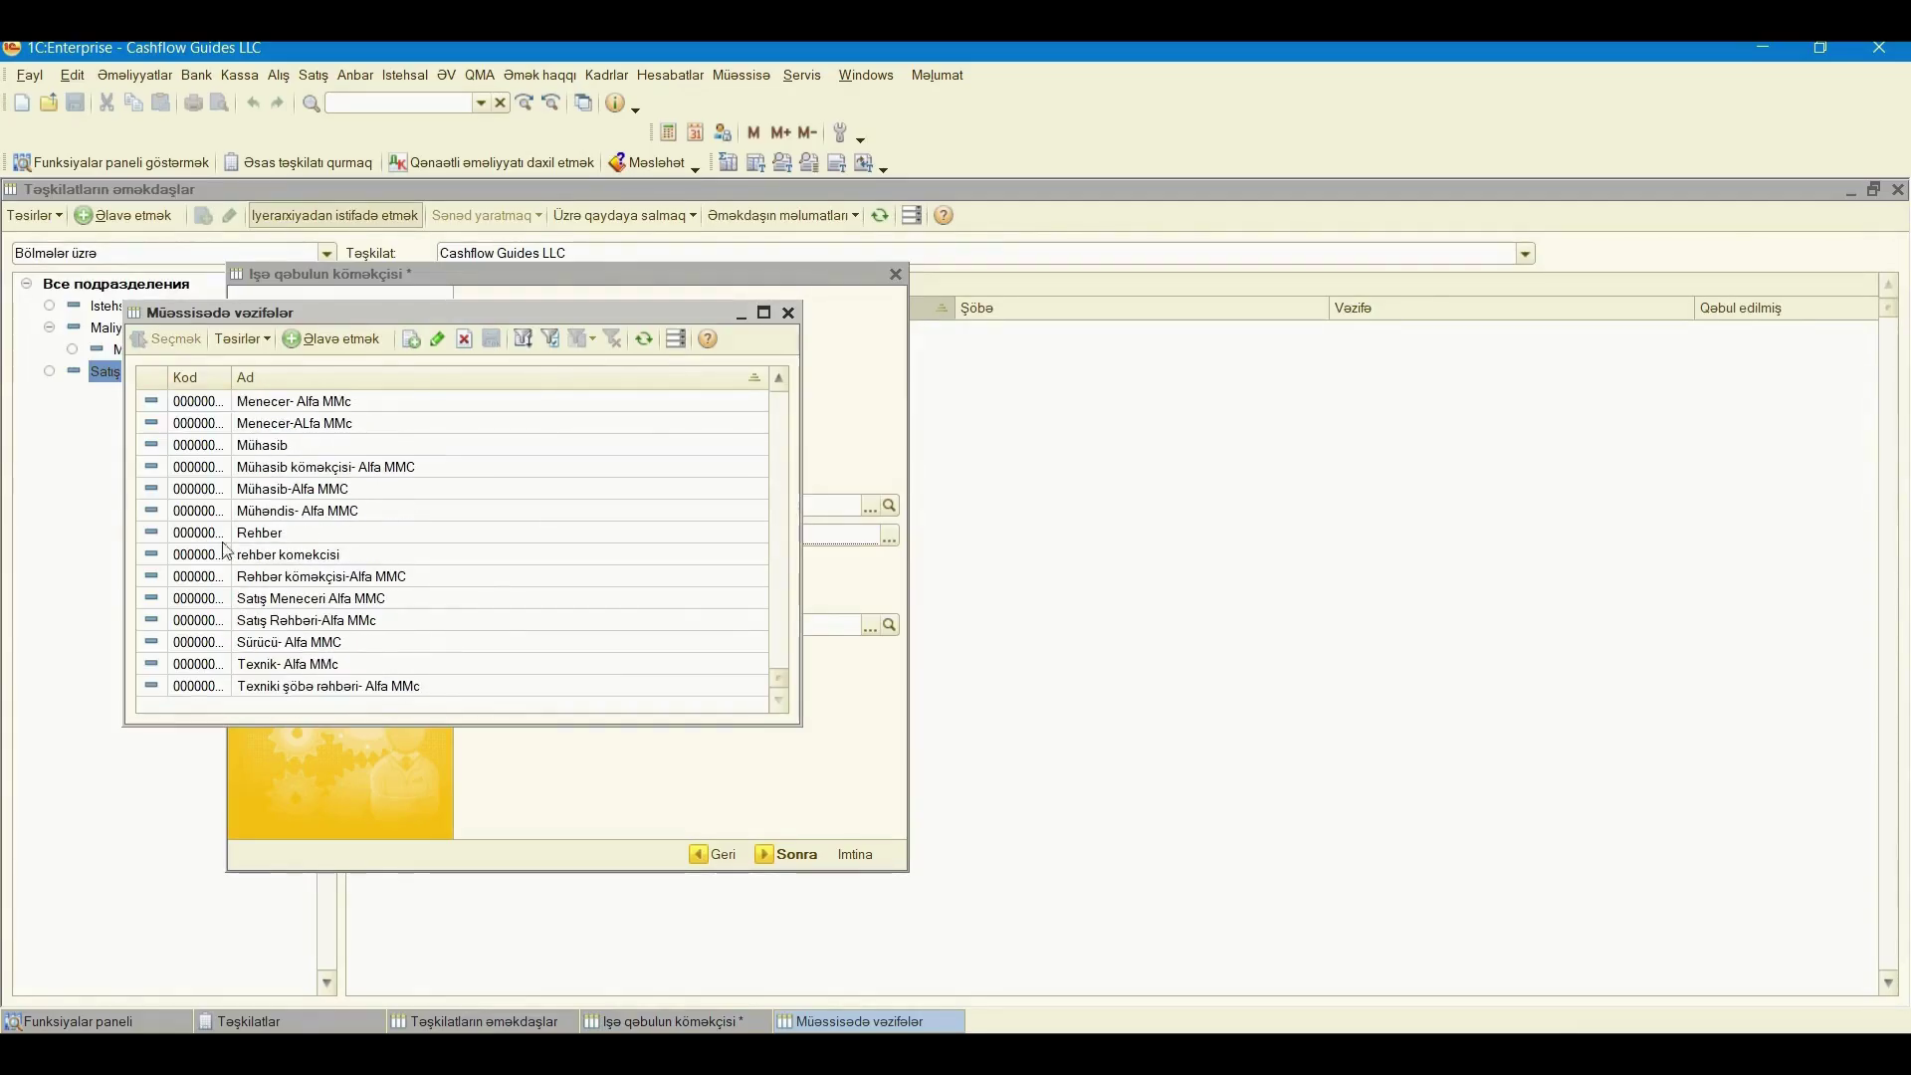
{"action": "scroll", "coordinate": [304, 587], "scroll_direction": "up", "scroll_amount": 3}
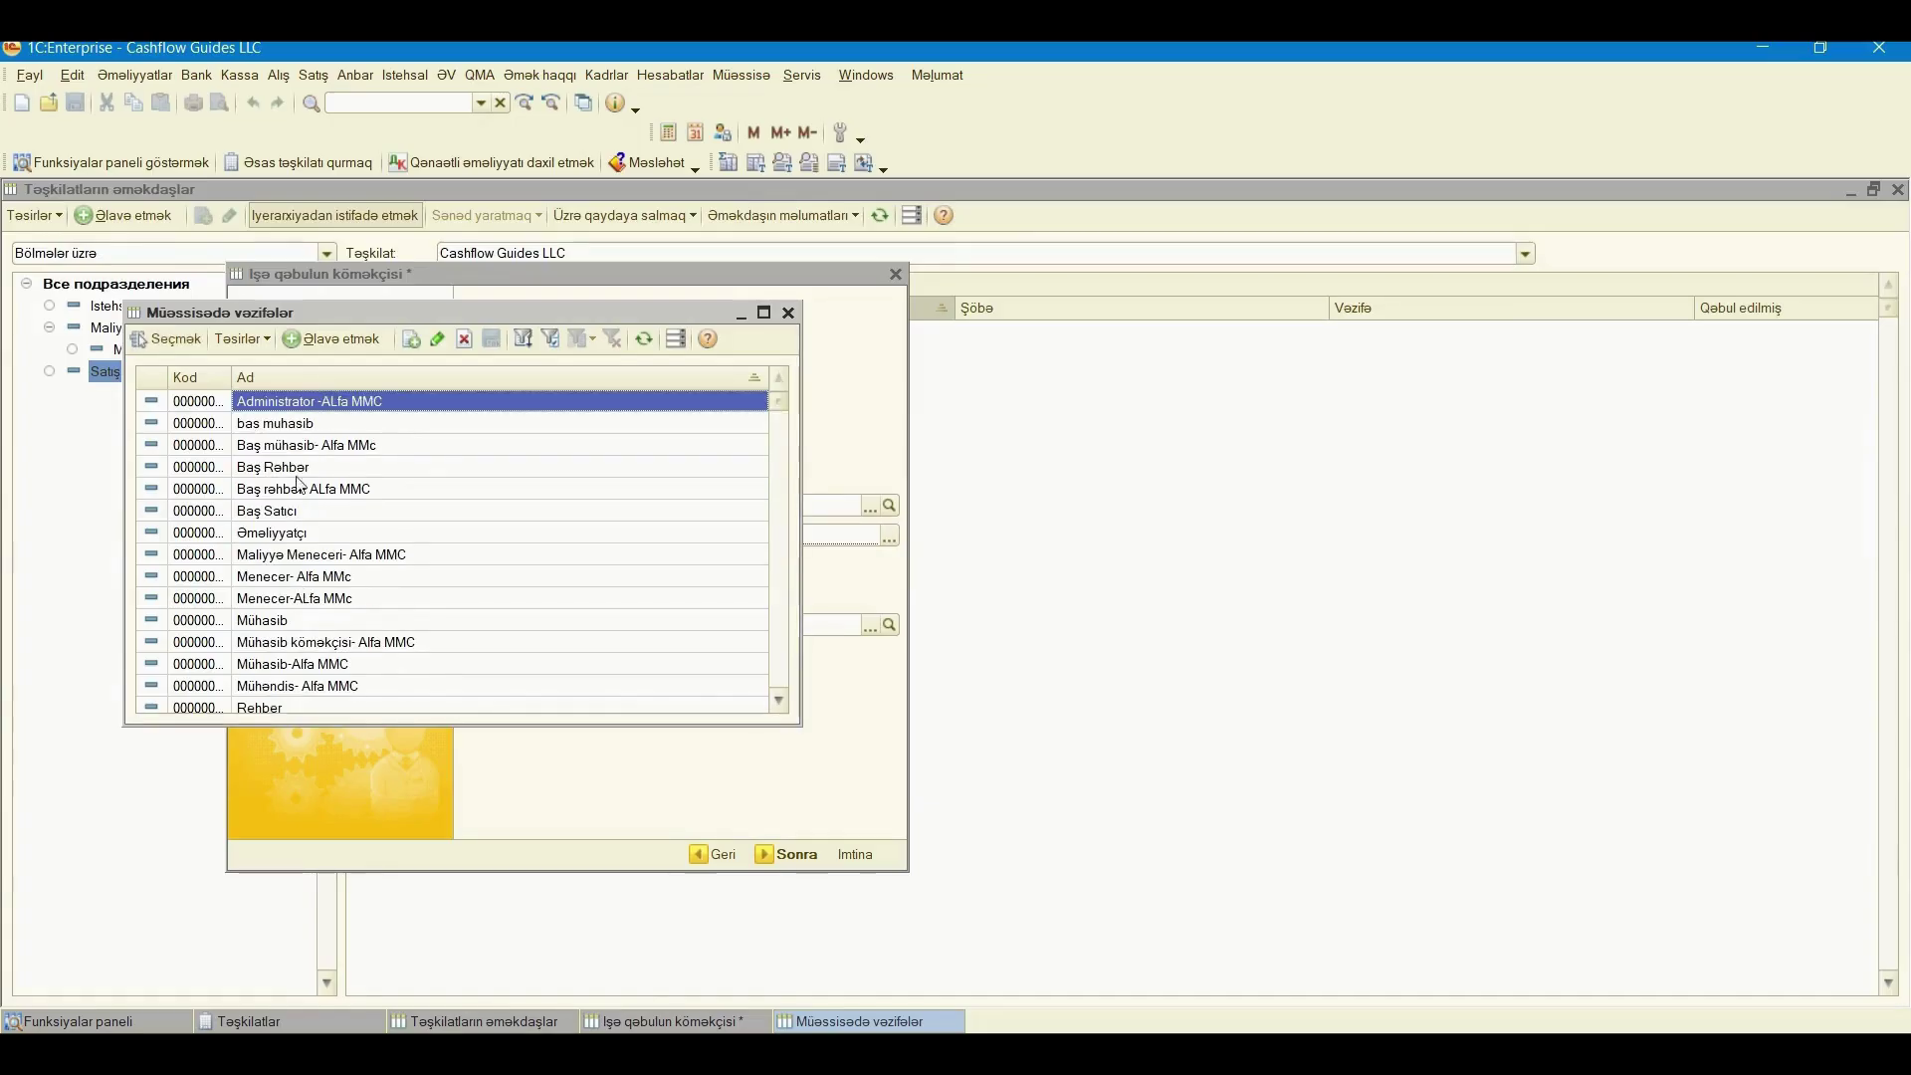
{"action": "scroll", "coordinate": [301, 467], "scroll_direction": "down", "scroll_amount": 3}
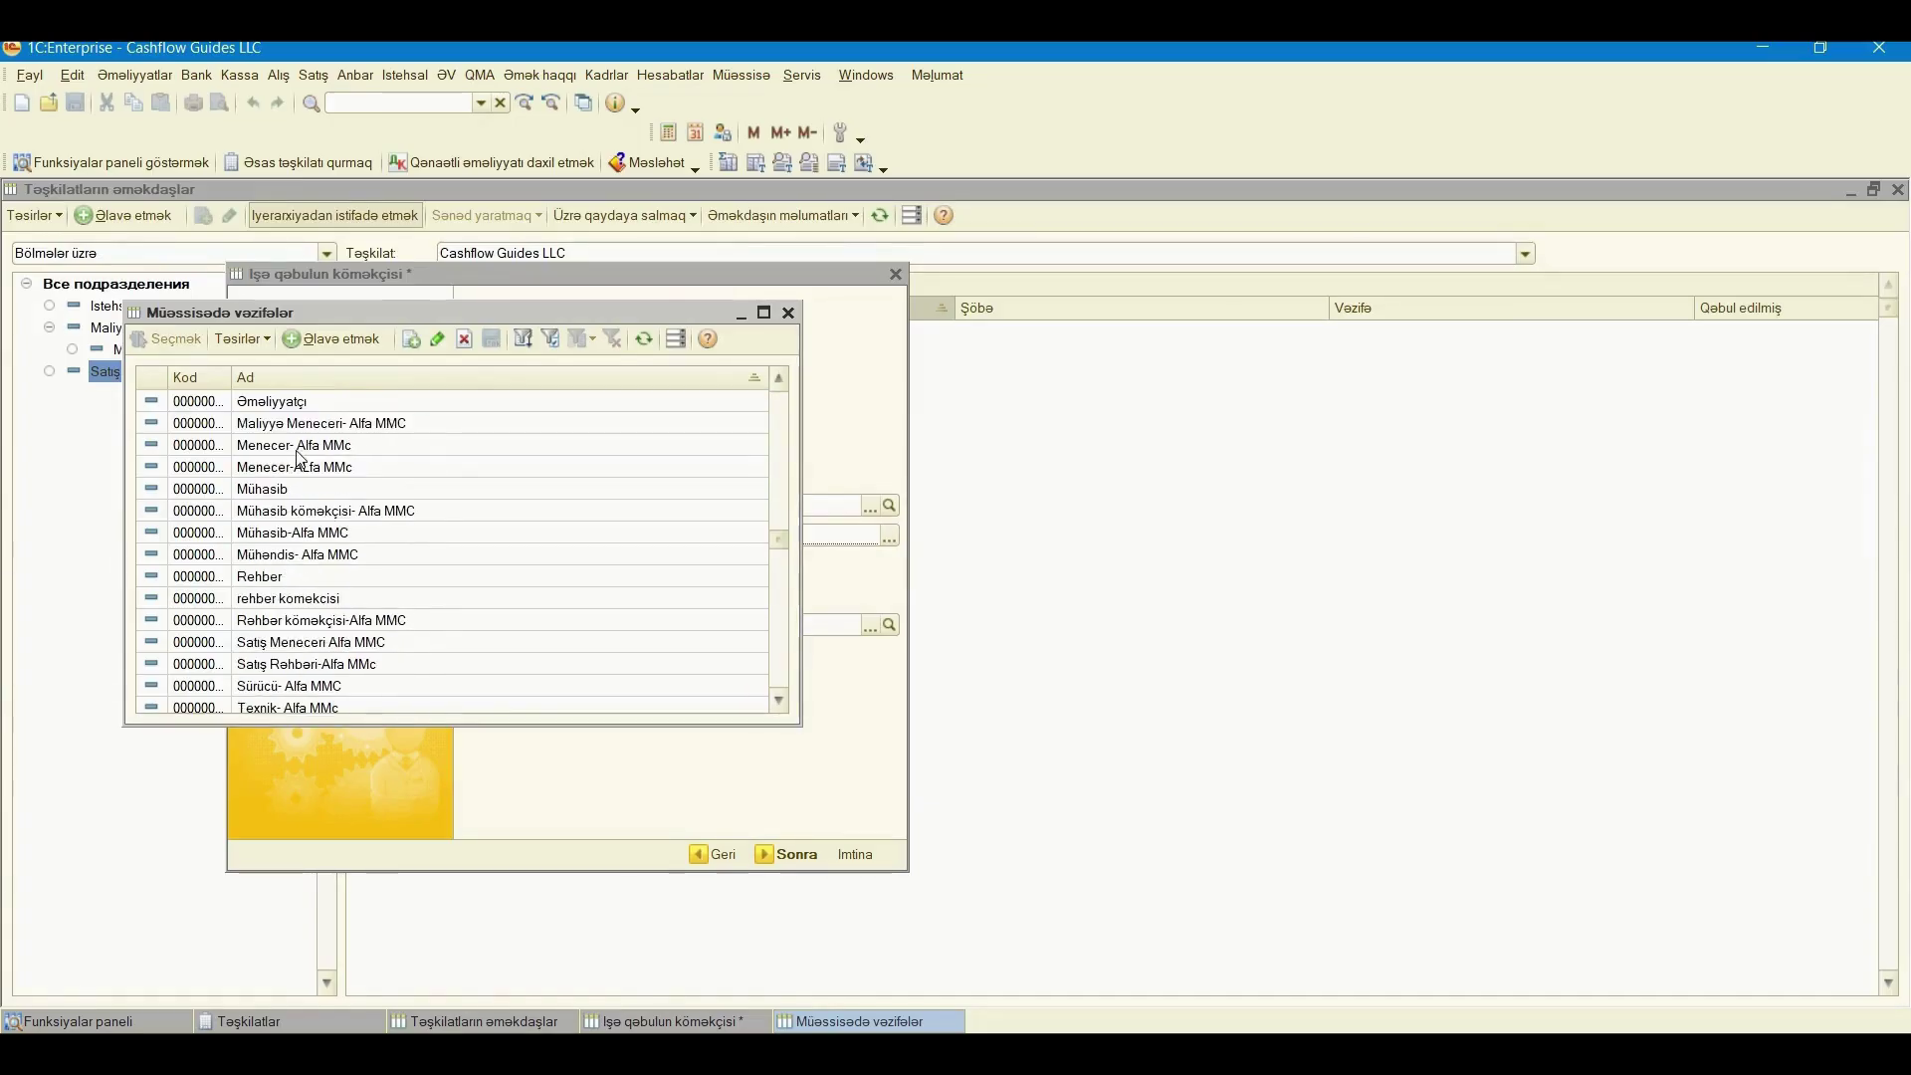
{"action": "scroll", "coordinate": [304, 525], "scroll_direction": "up", "scroll_amount": 3}
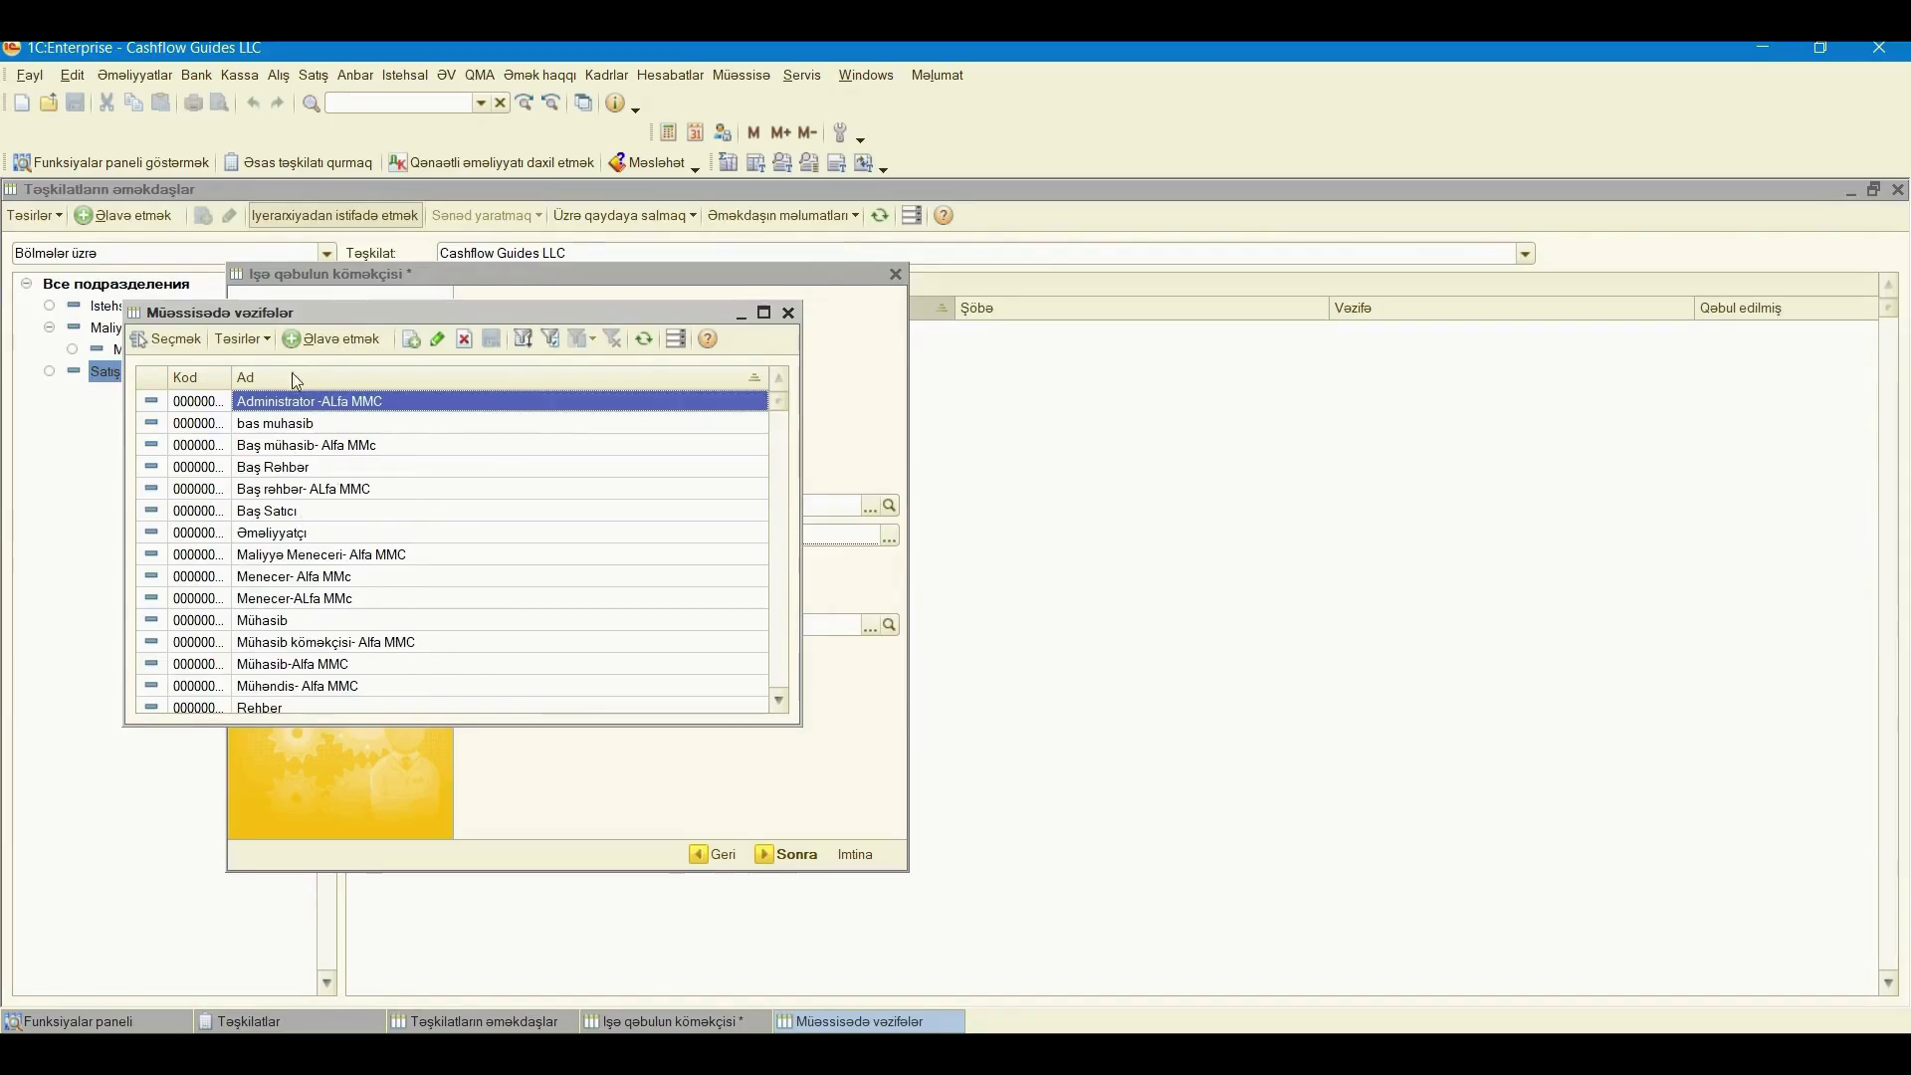
{"action": "left_click", "coordinate": [325, 340]}
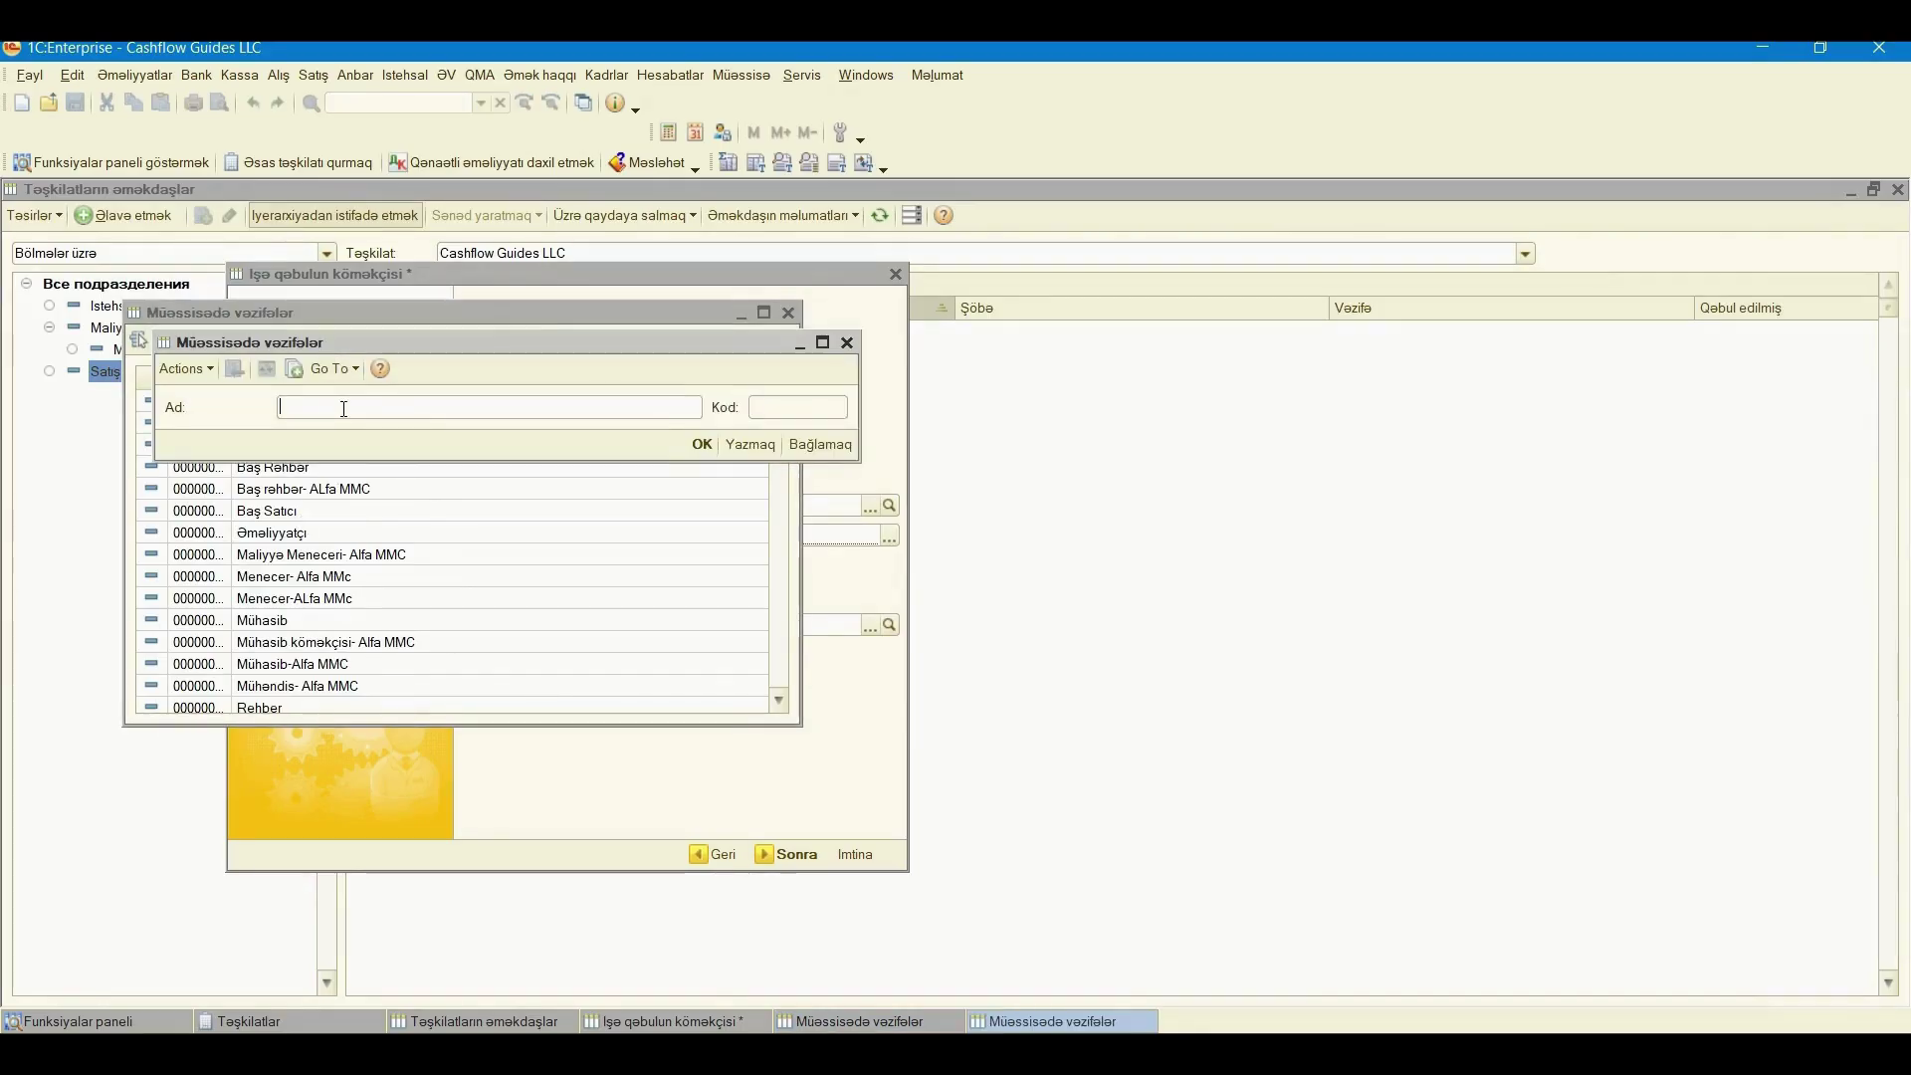
{"action": "type", "text": "anbardar"}
{"action": "left_click", "coordinate": [703, 444]}
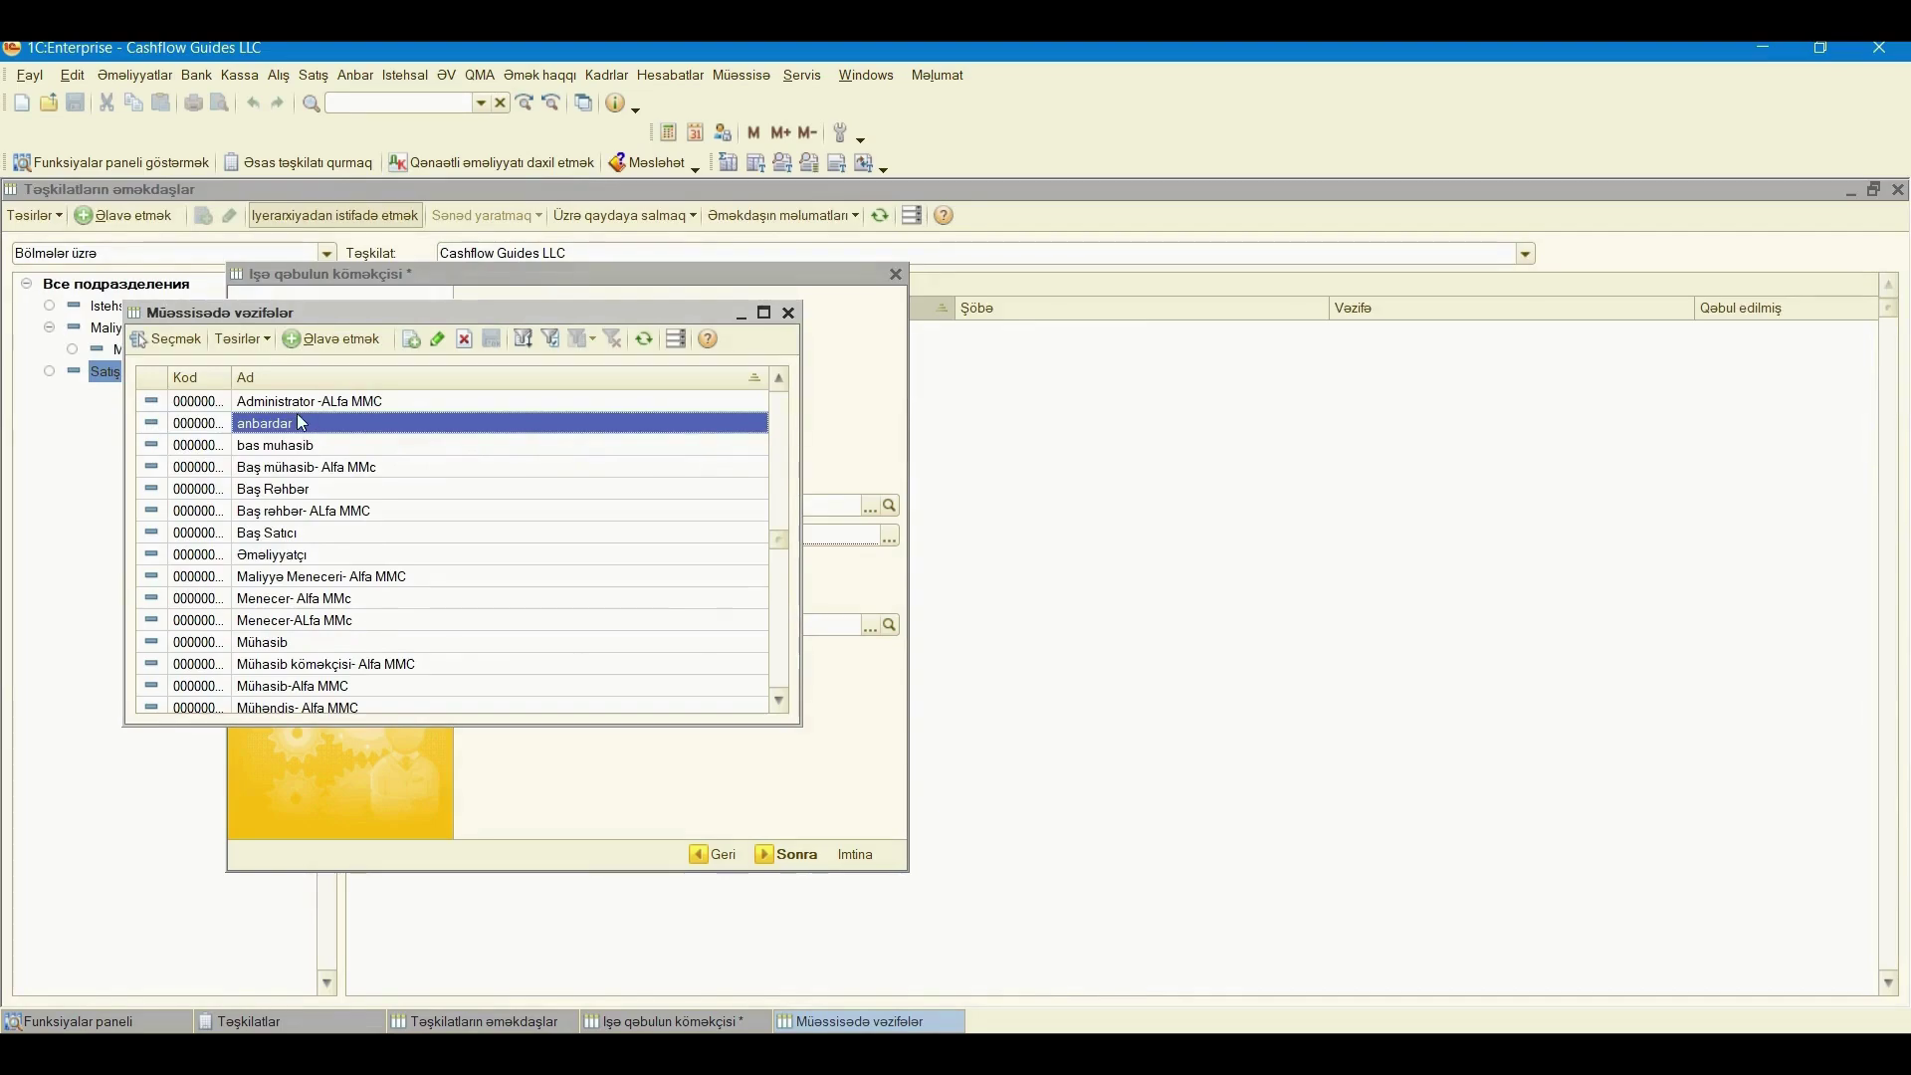
{"action": "double_click", "coordinate": [302, 432]}
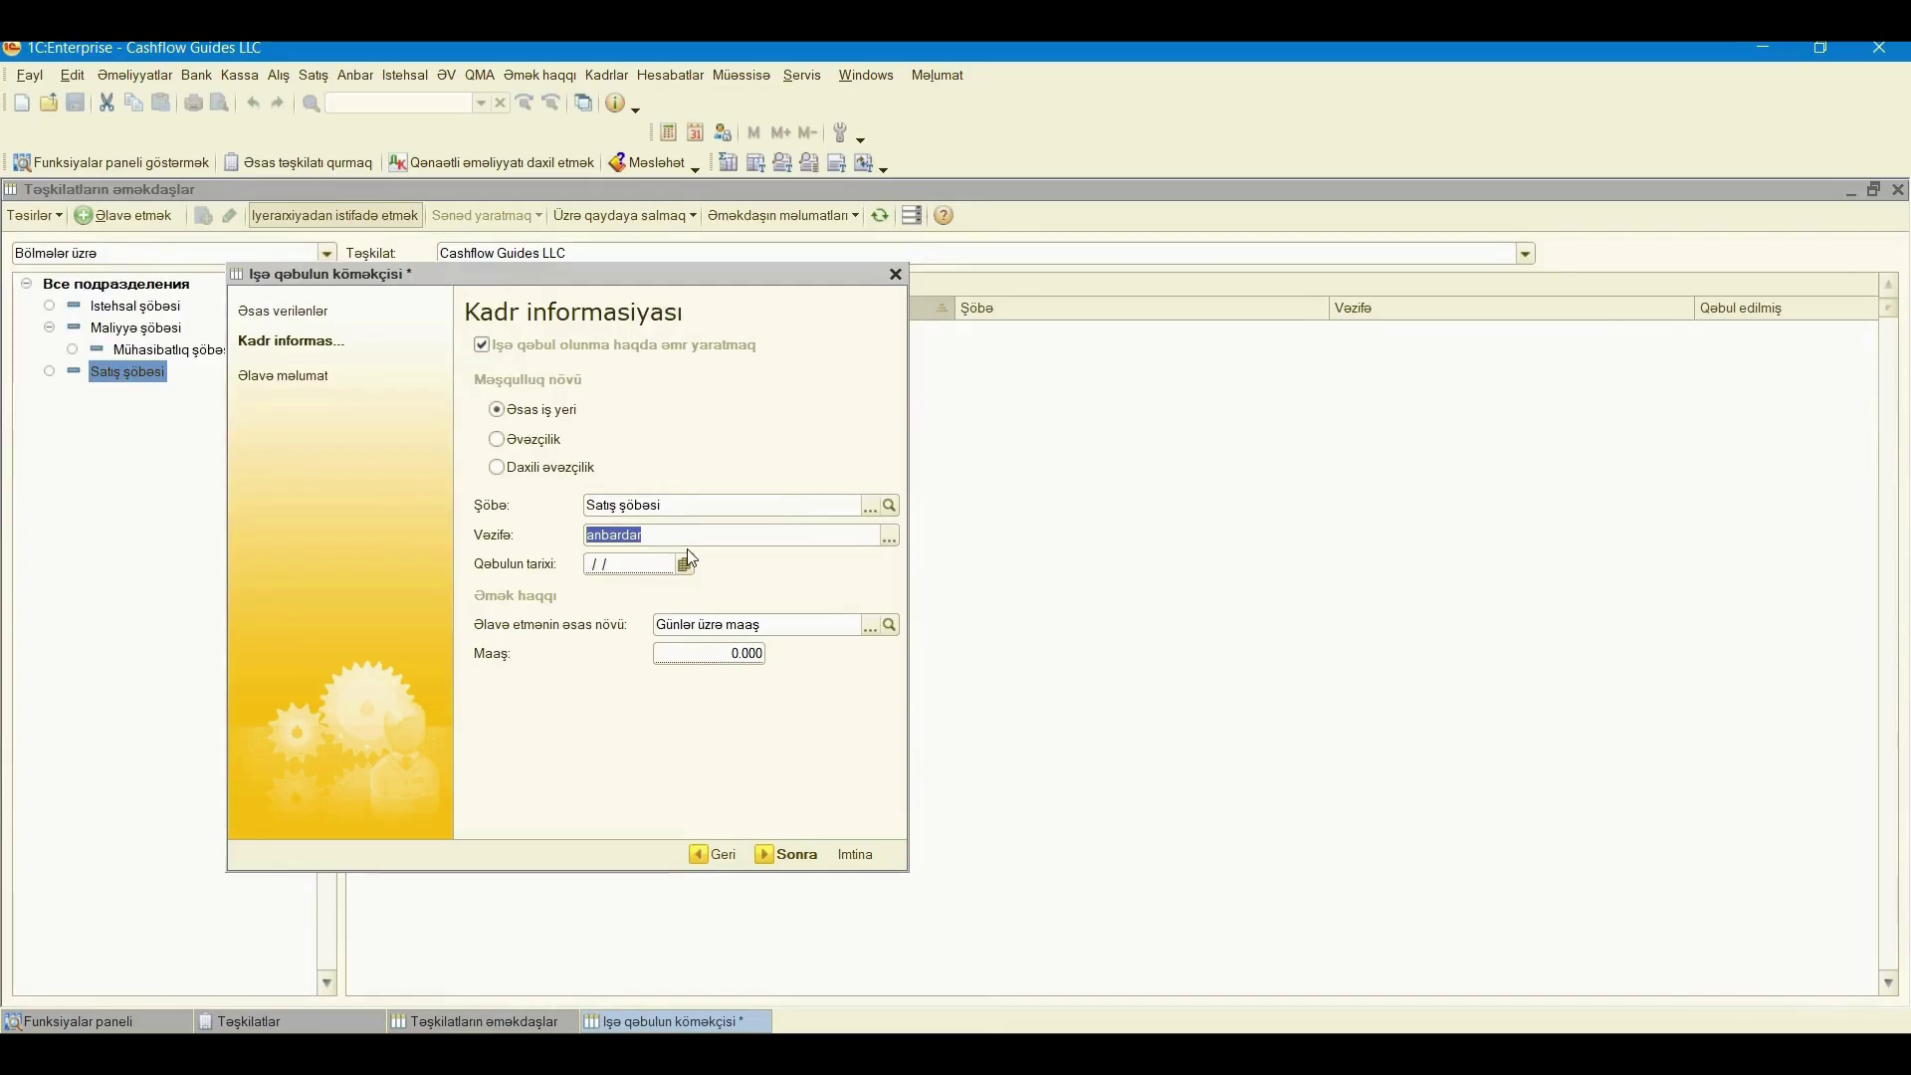
- Set the employee's hire date (Qəbulun tarixi) to 2/2/2025
{"action": "left_click", "coordinate": [596, 561]}
{"action": "type", "text": "02/"}
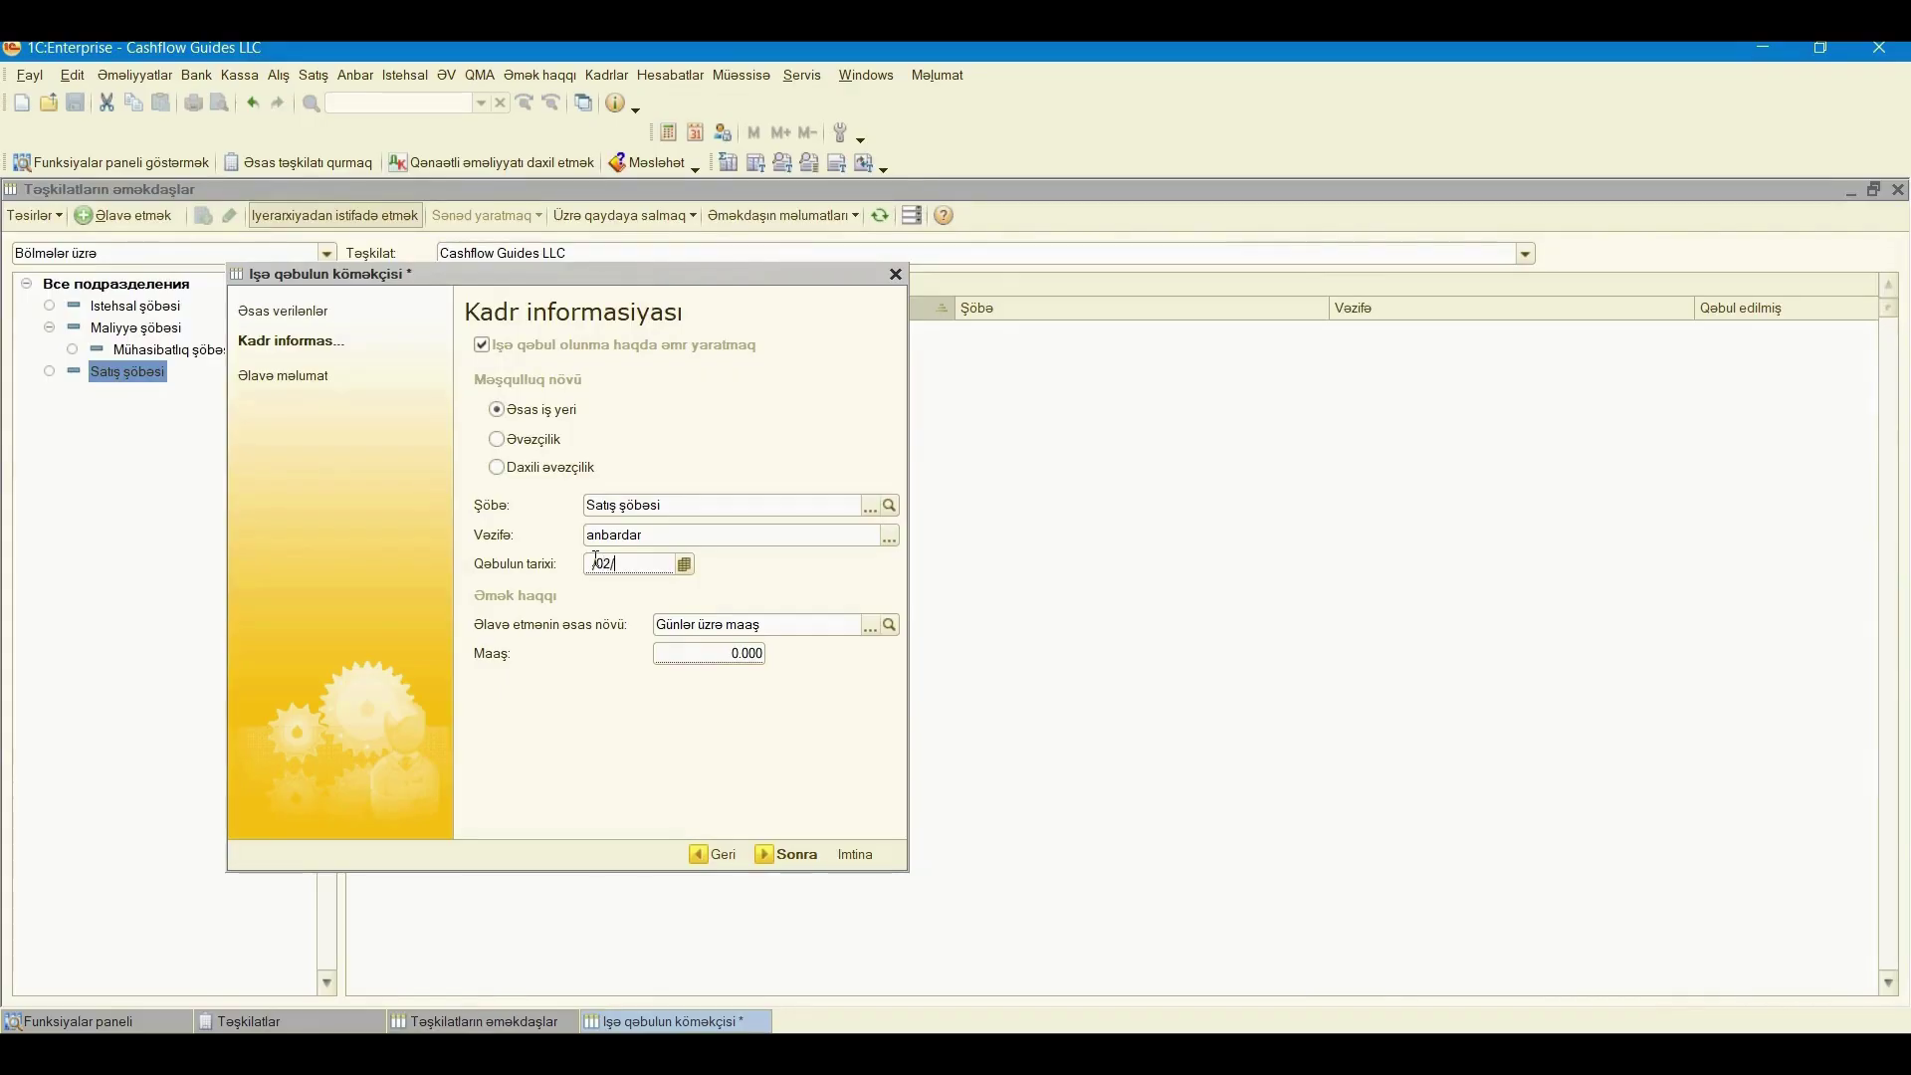
{"action": "type", "text": "02022025"}
- Choose Günlər üzrə maaş as the main accrual type and set the salary to 500
{"action": "left_click", "coordinate": [871, 625]}
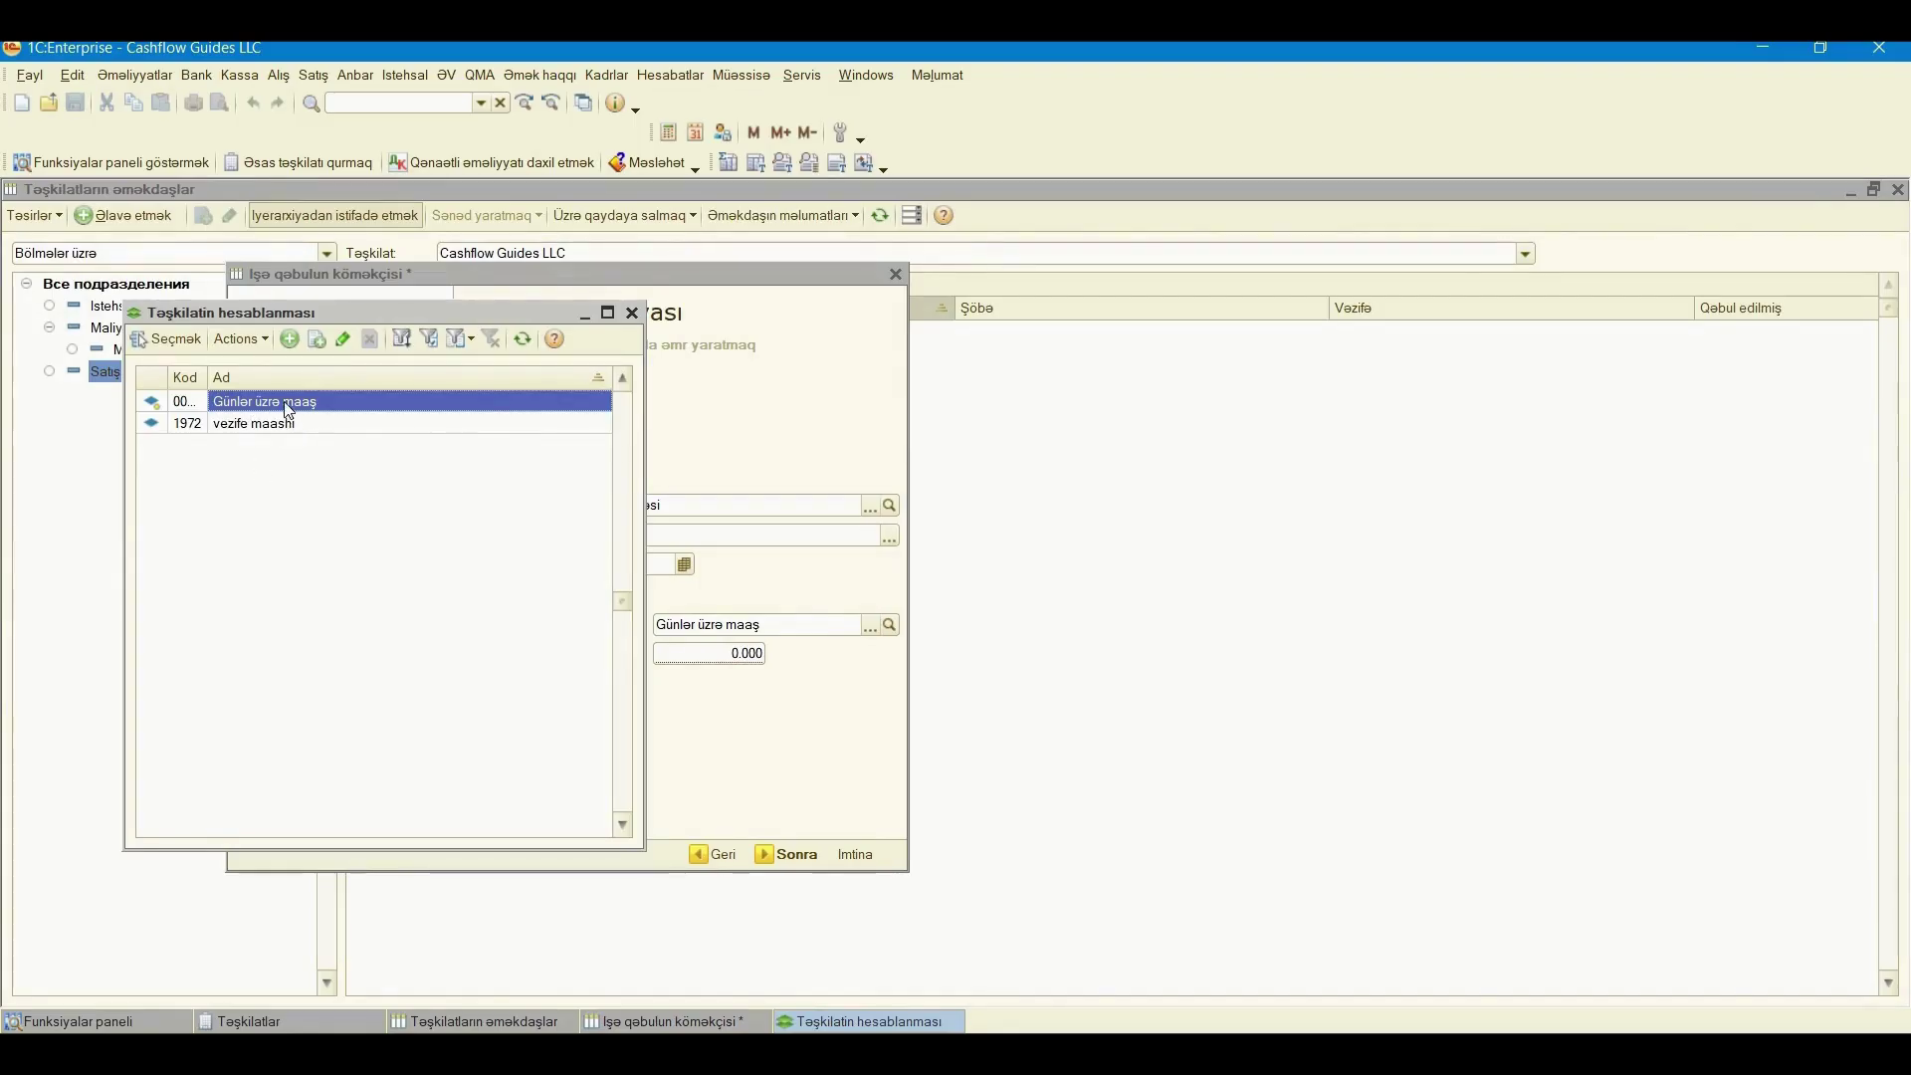
{"action": "double_click", "coordinate": [289, 402]}
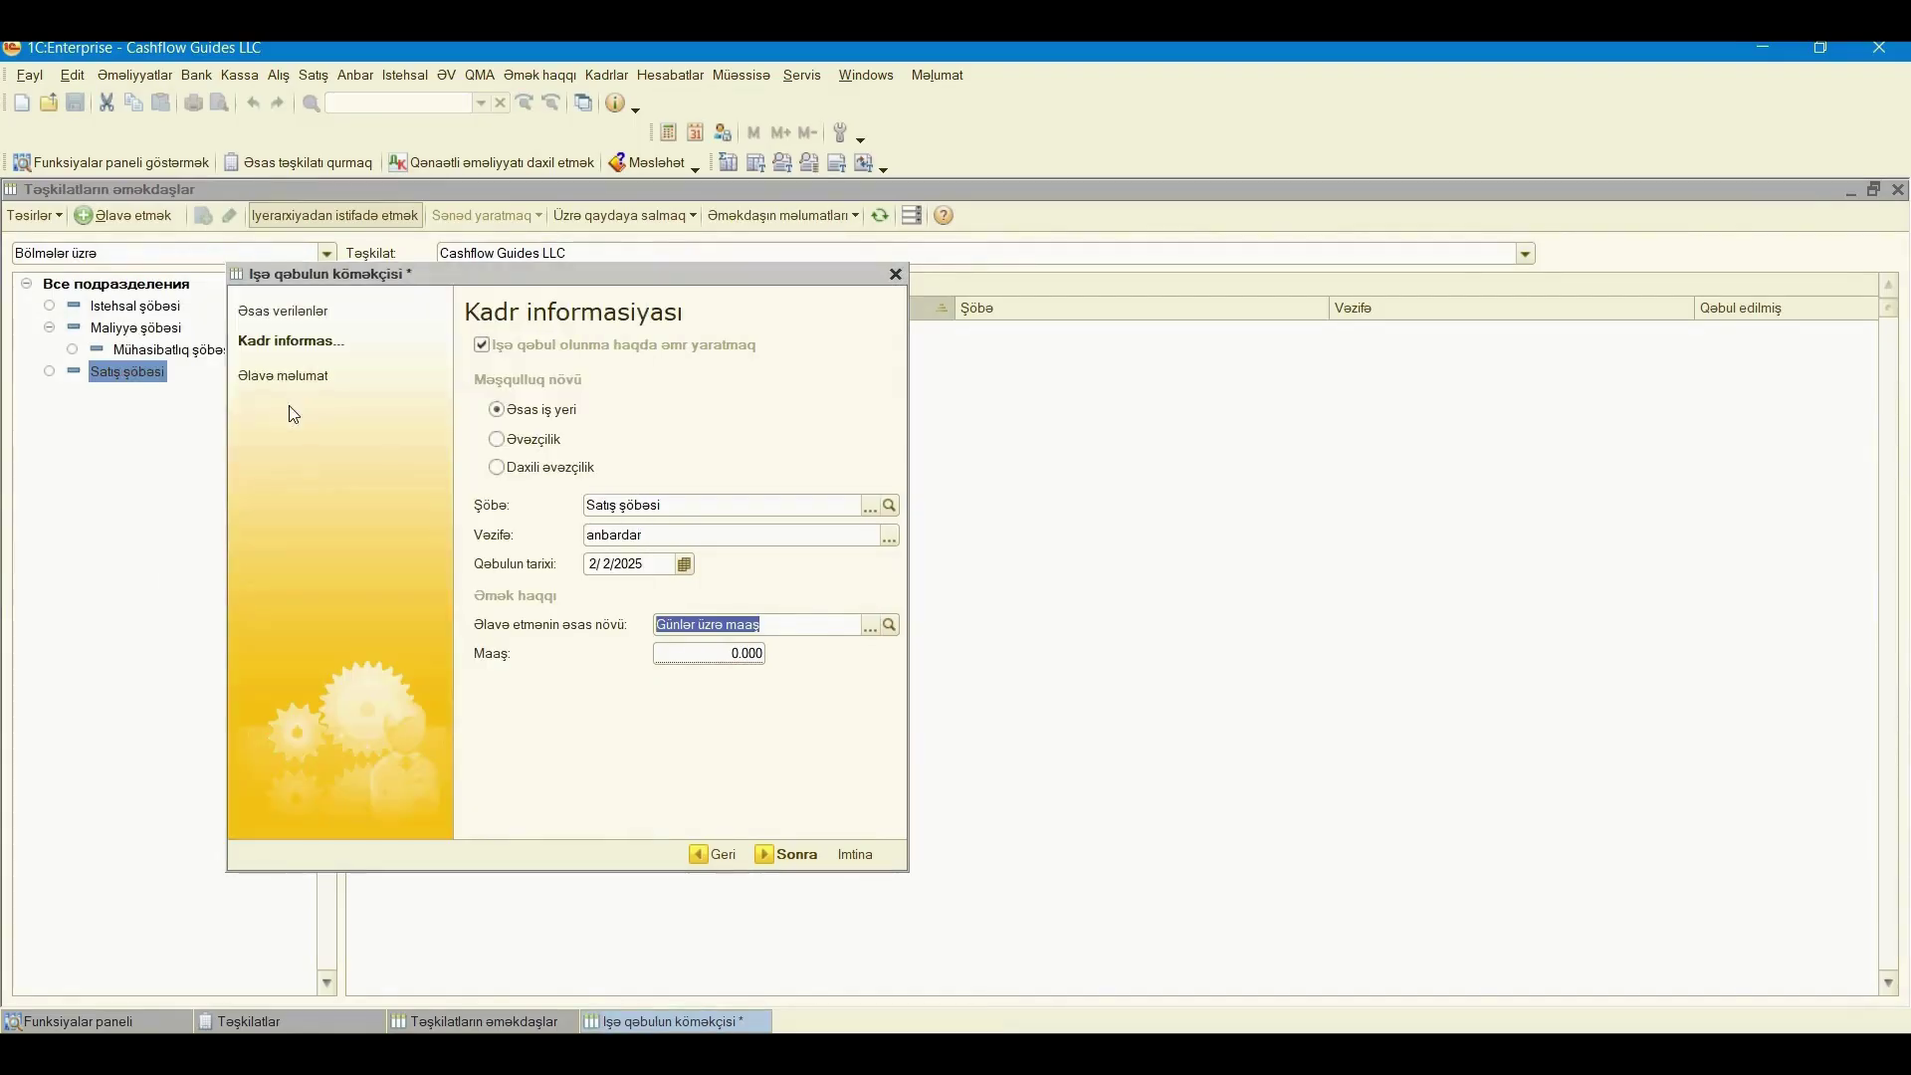
{"action": "left_click", "coordinate": [732, 654]}
{"action": "type", "text": "00"}
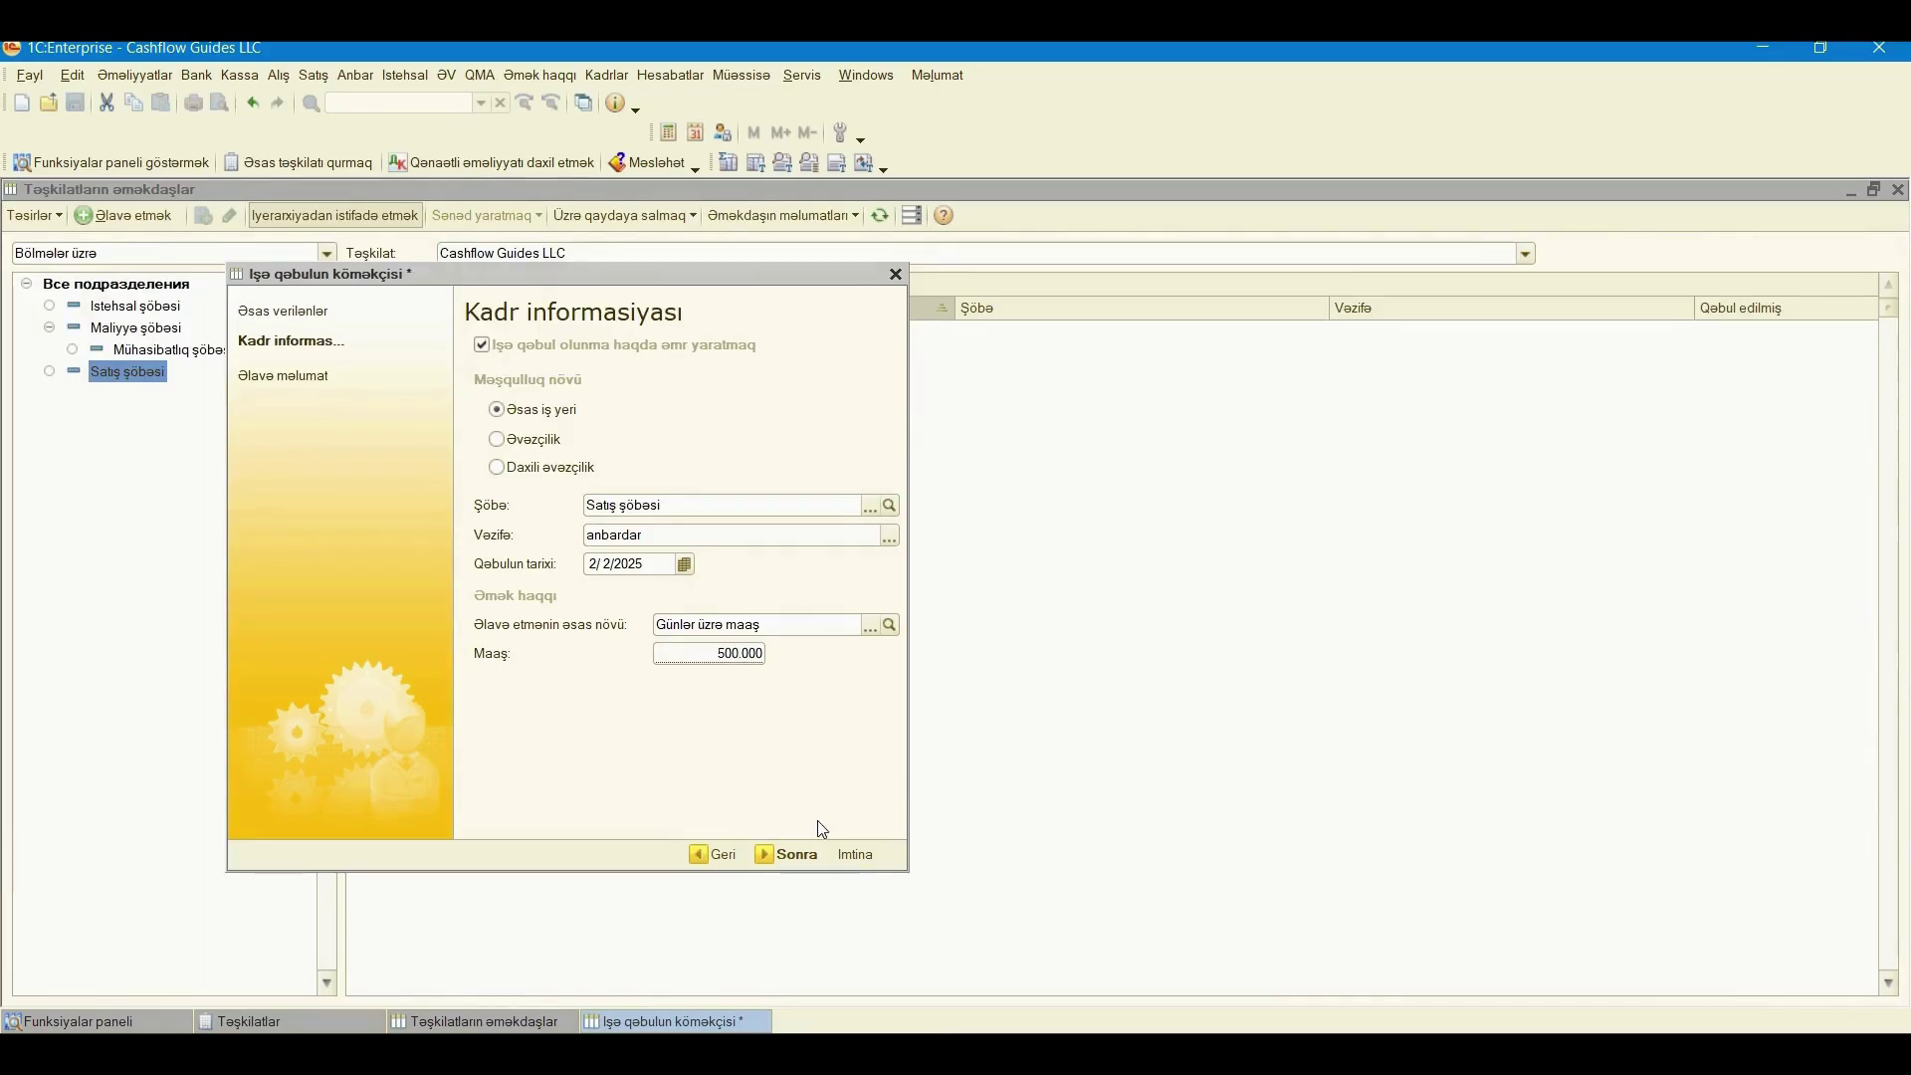
- Finish the hiring assistant with T-1 order printing left enabled, and close the hiring order's print form
{"action": "left_click", "coordinate": [790, 854]}
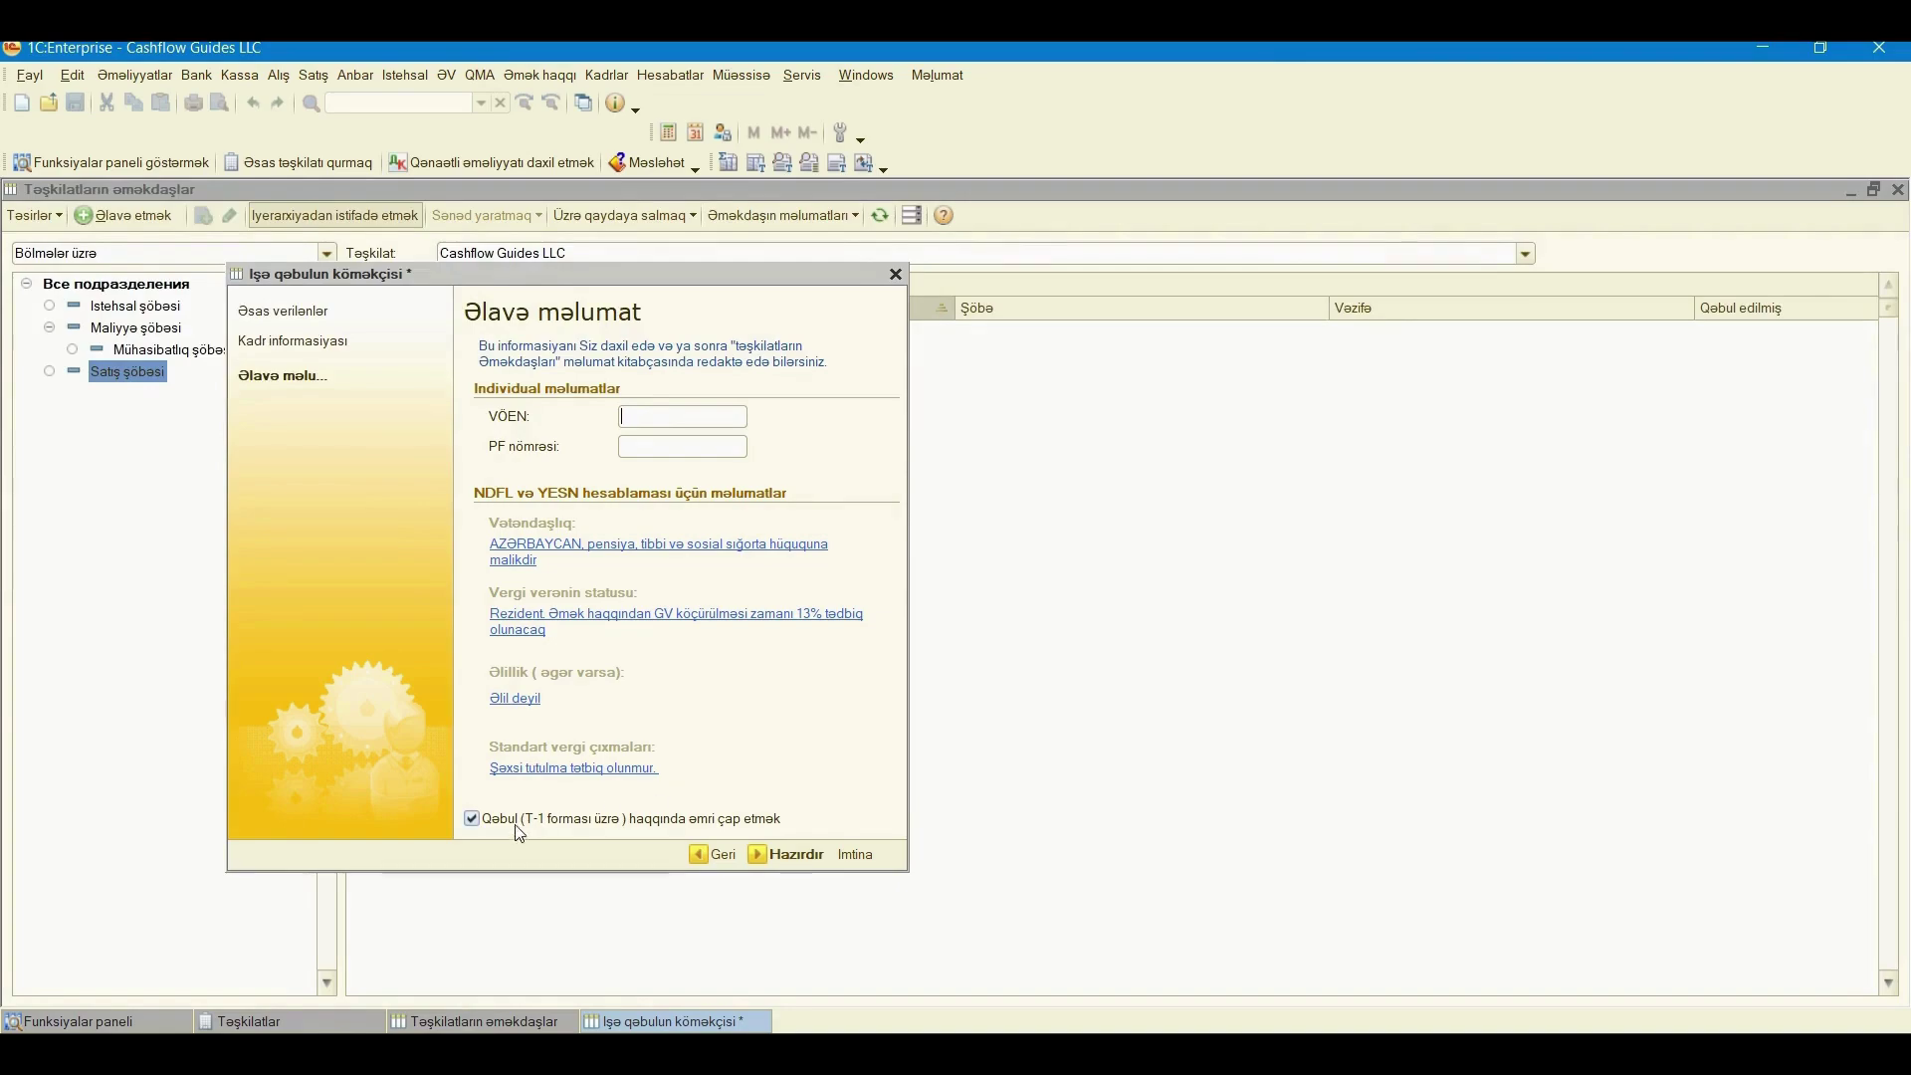
{"action": "left_click", "coordinate": [788, 856]}
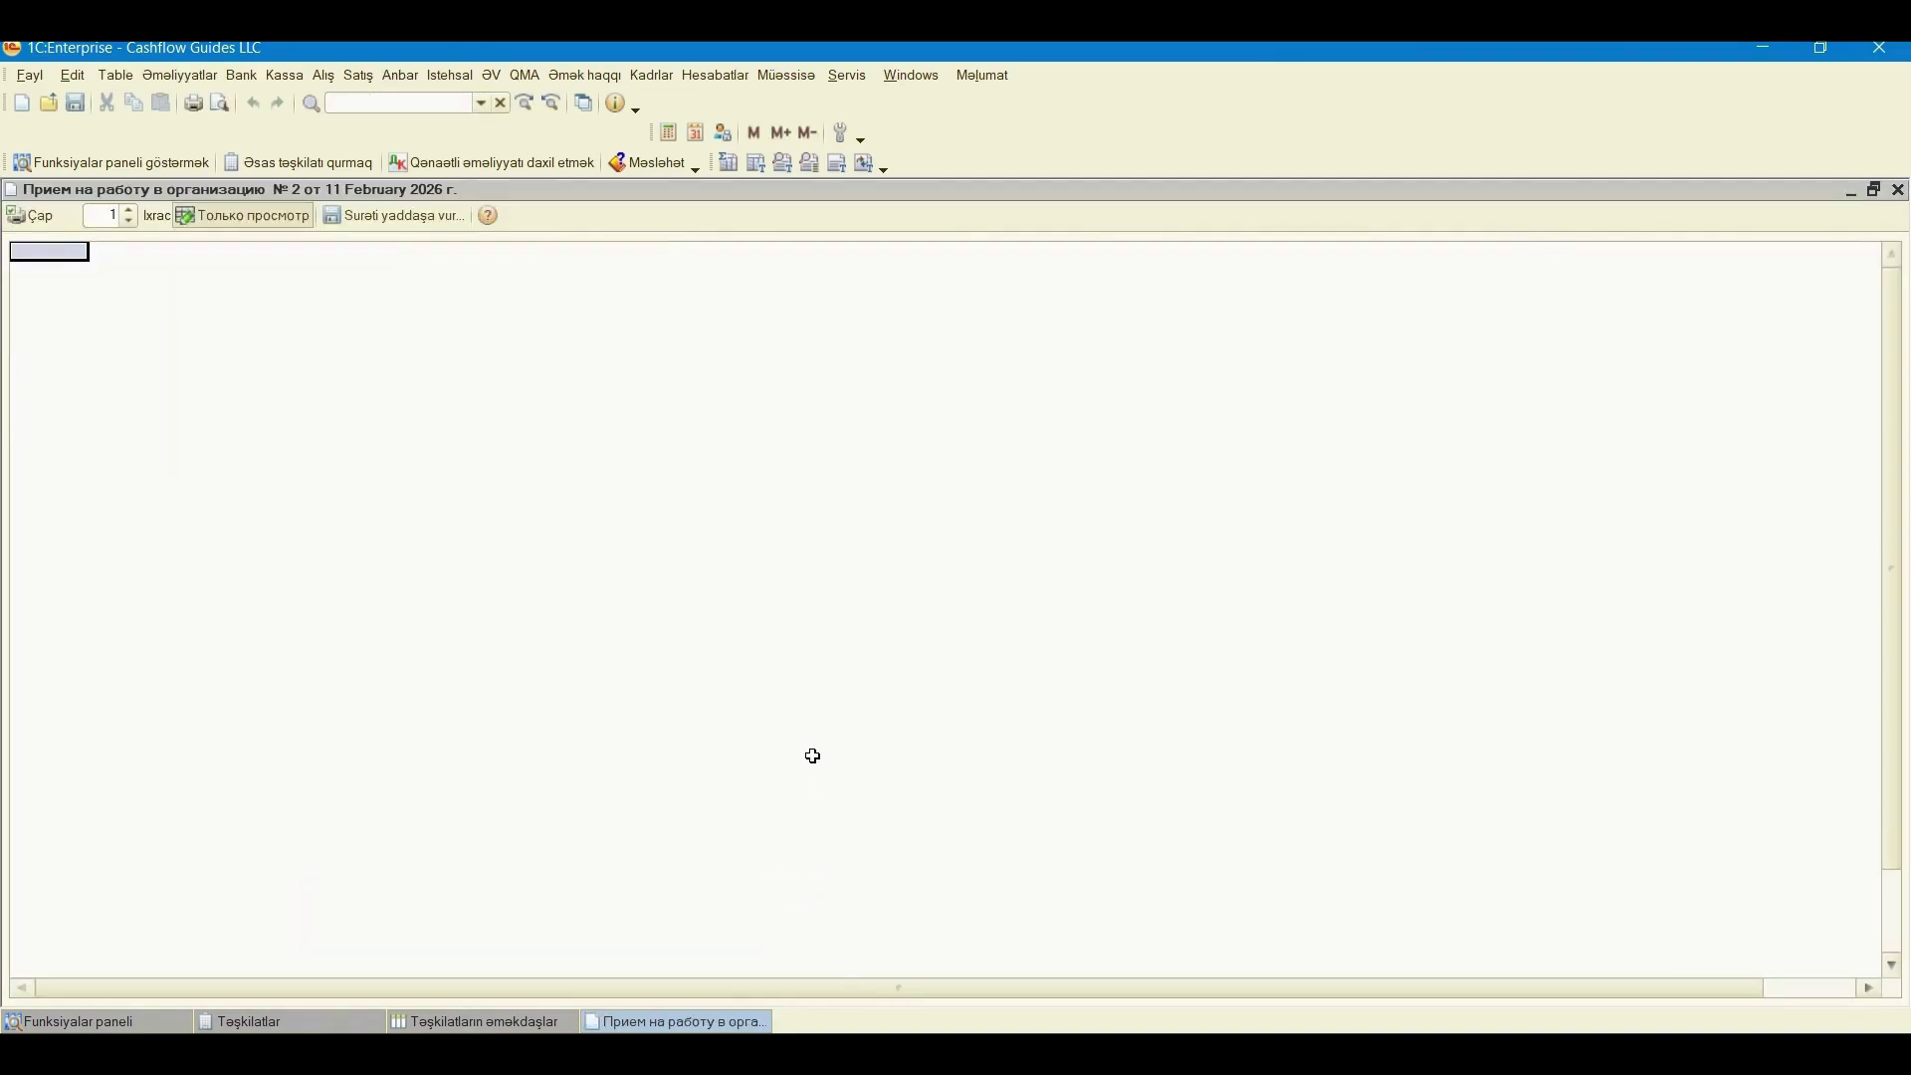
{"action": "left_click", "coordinate": [321, 346]}
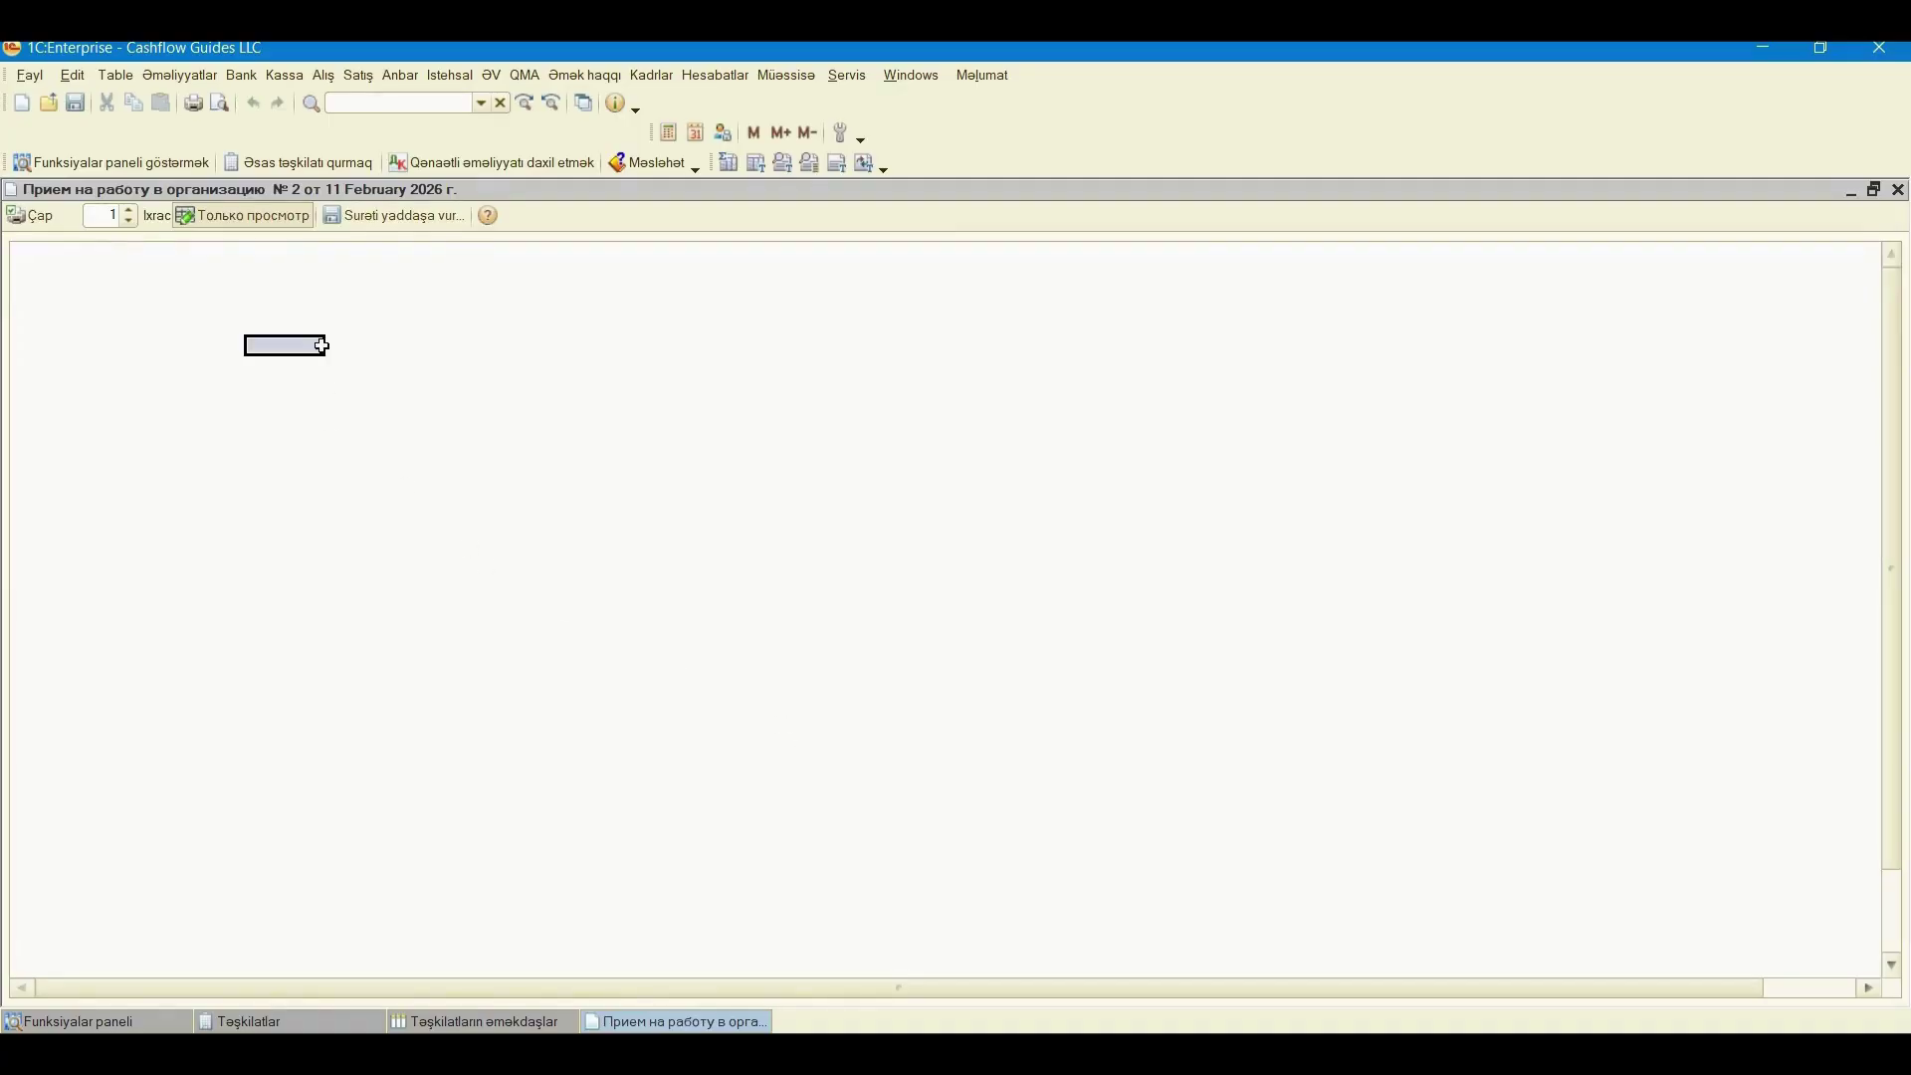
{"action": "left_click", "coordinate": [52, 250]}
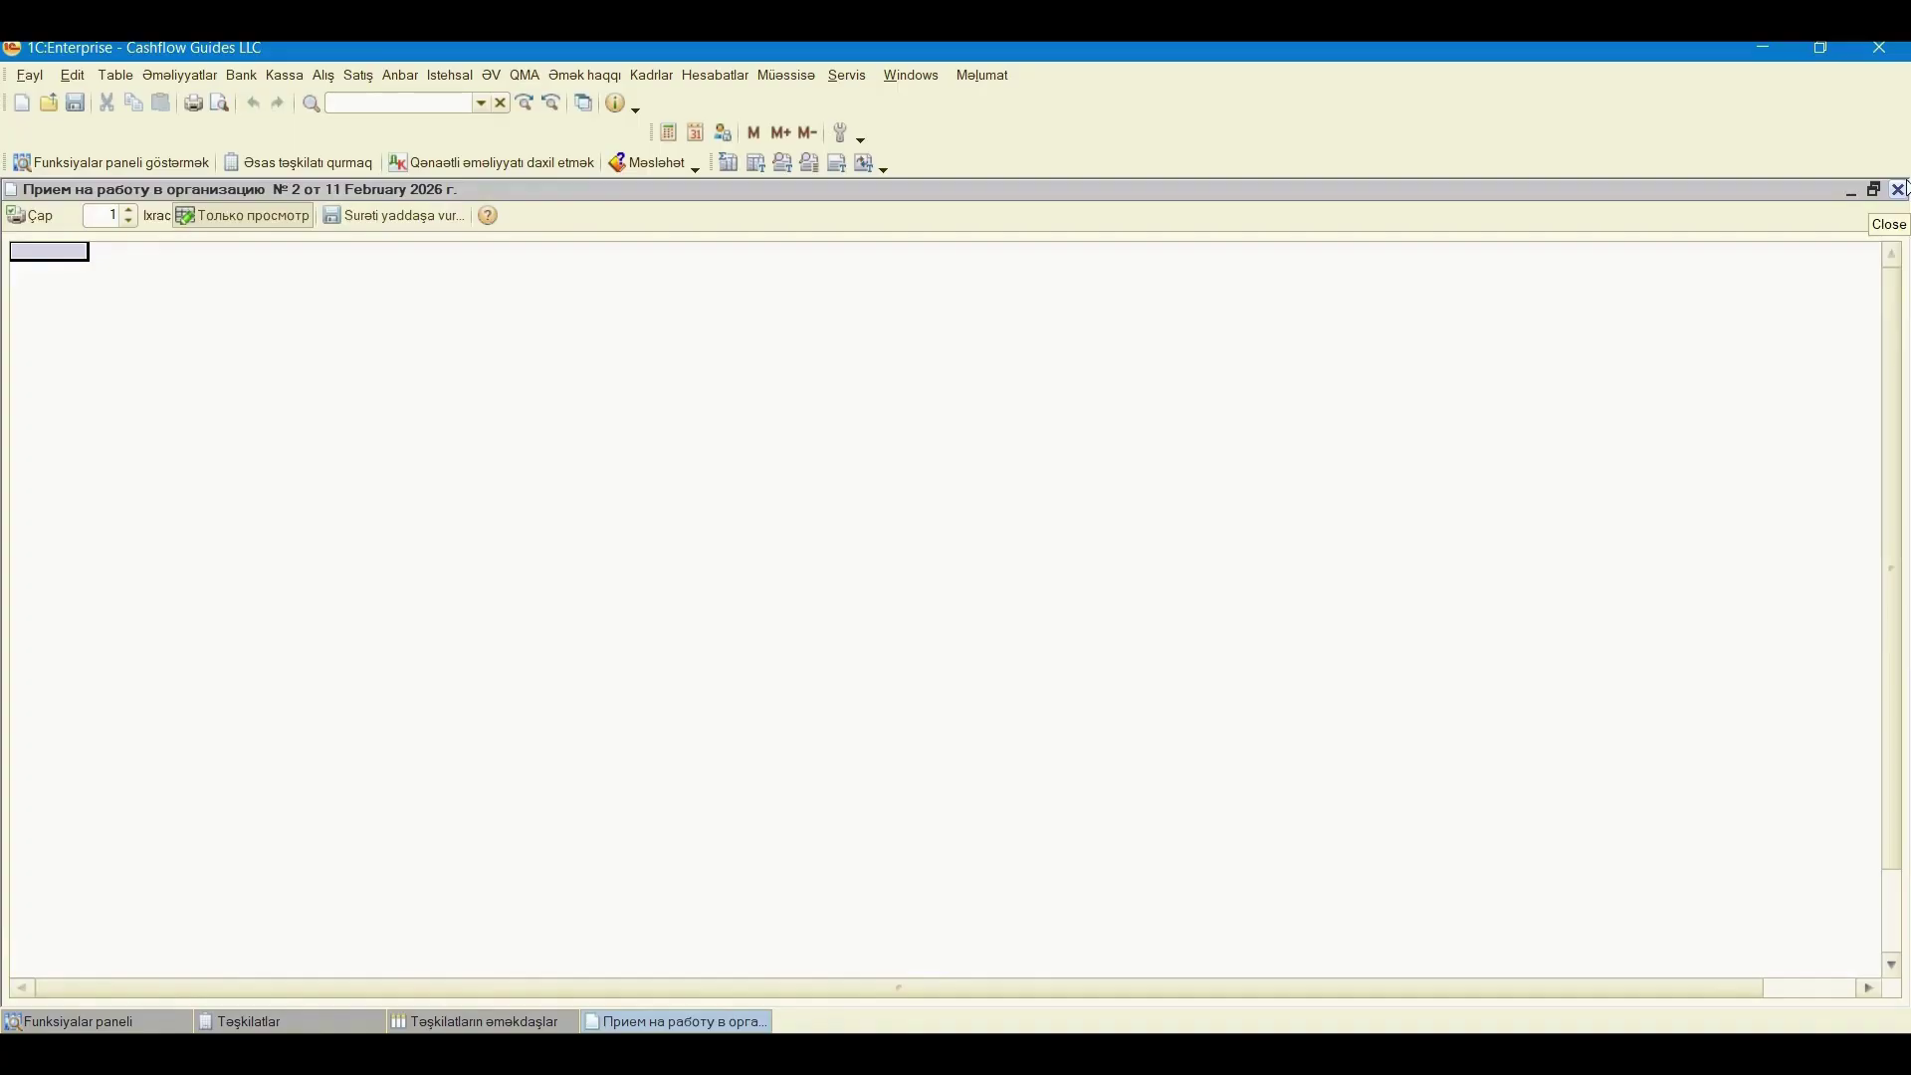
{"action": "left_click", "coordinate": [1899, 189]}
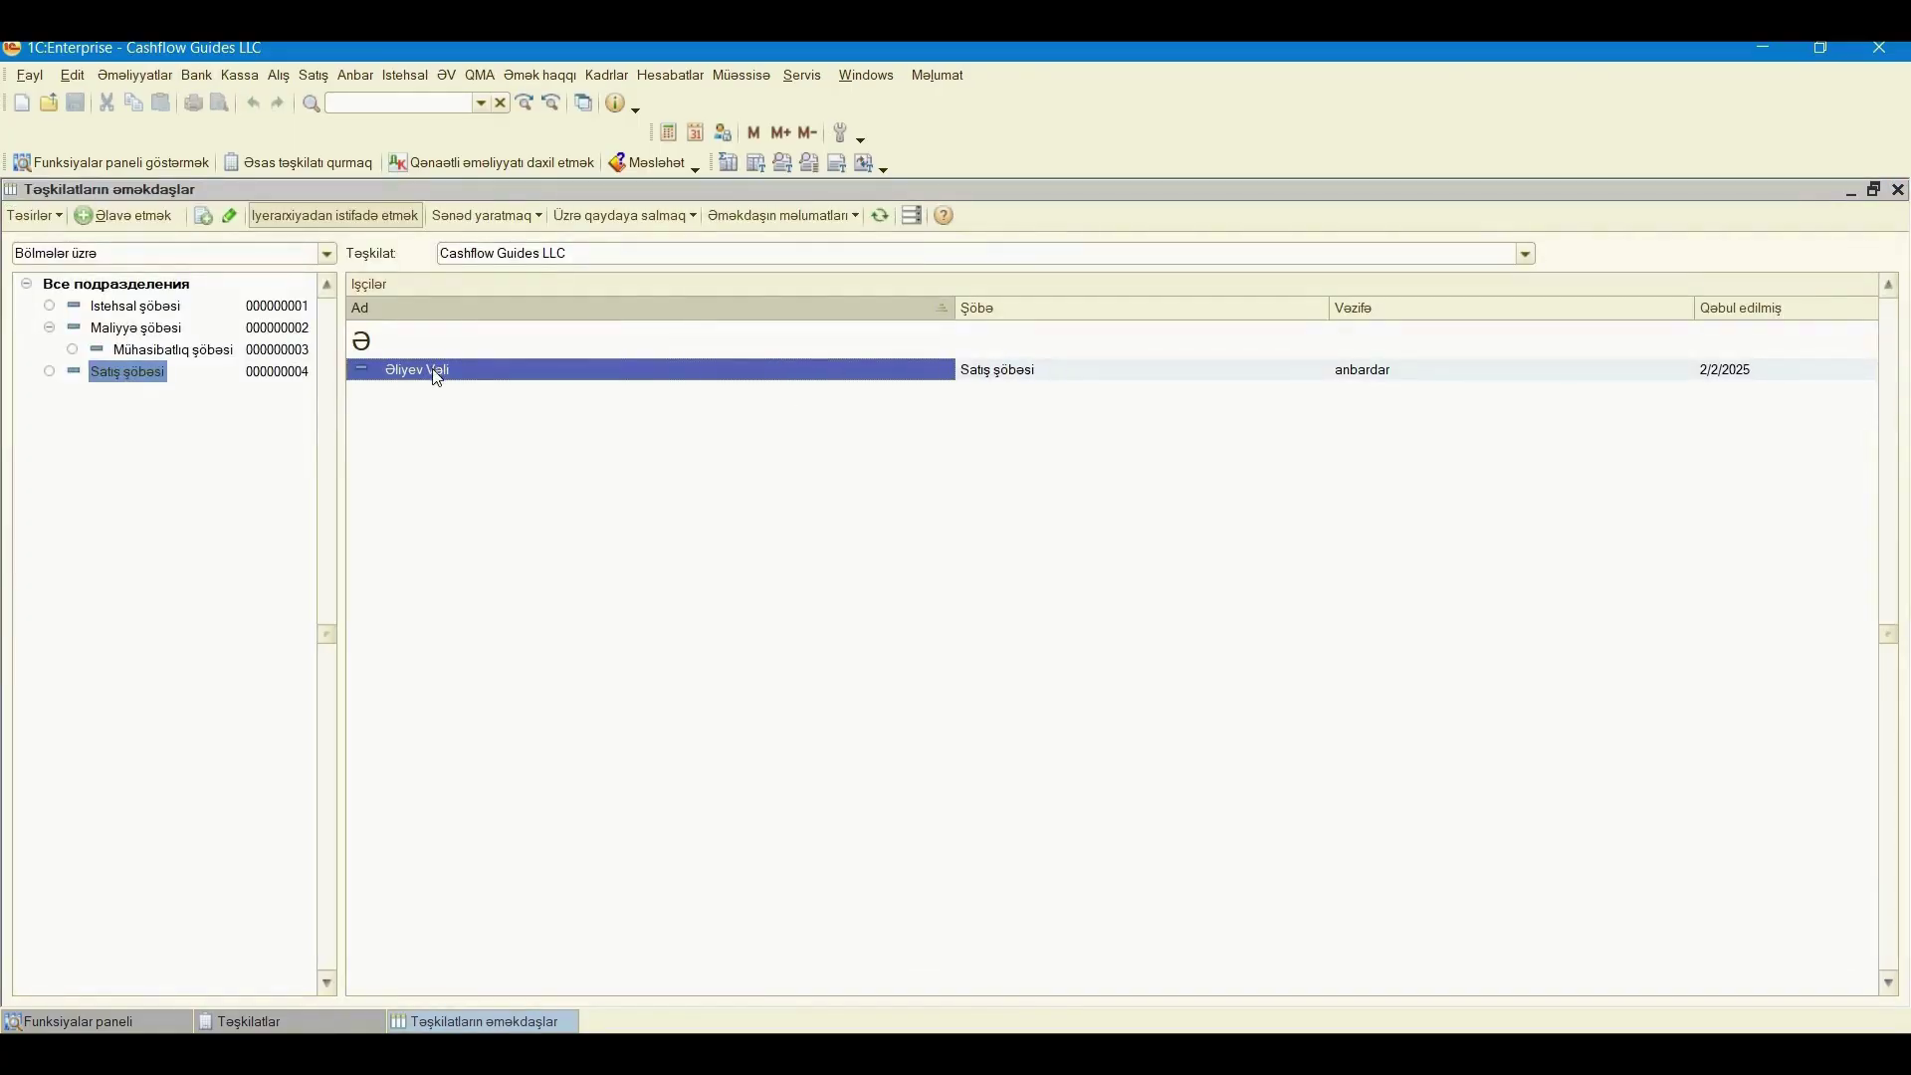
- Check the new employee's department, position and hire date in the employee directory, and close the directory
{"action": "left_click", "coordinate": [1014, 375]}
{"action": "left_click", "coordinate": [1410, 376]}
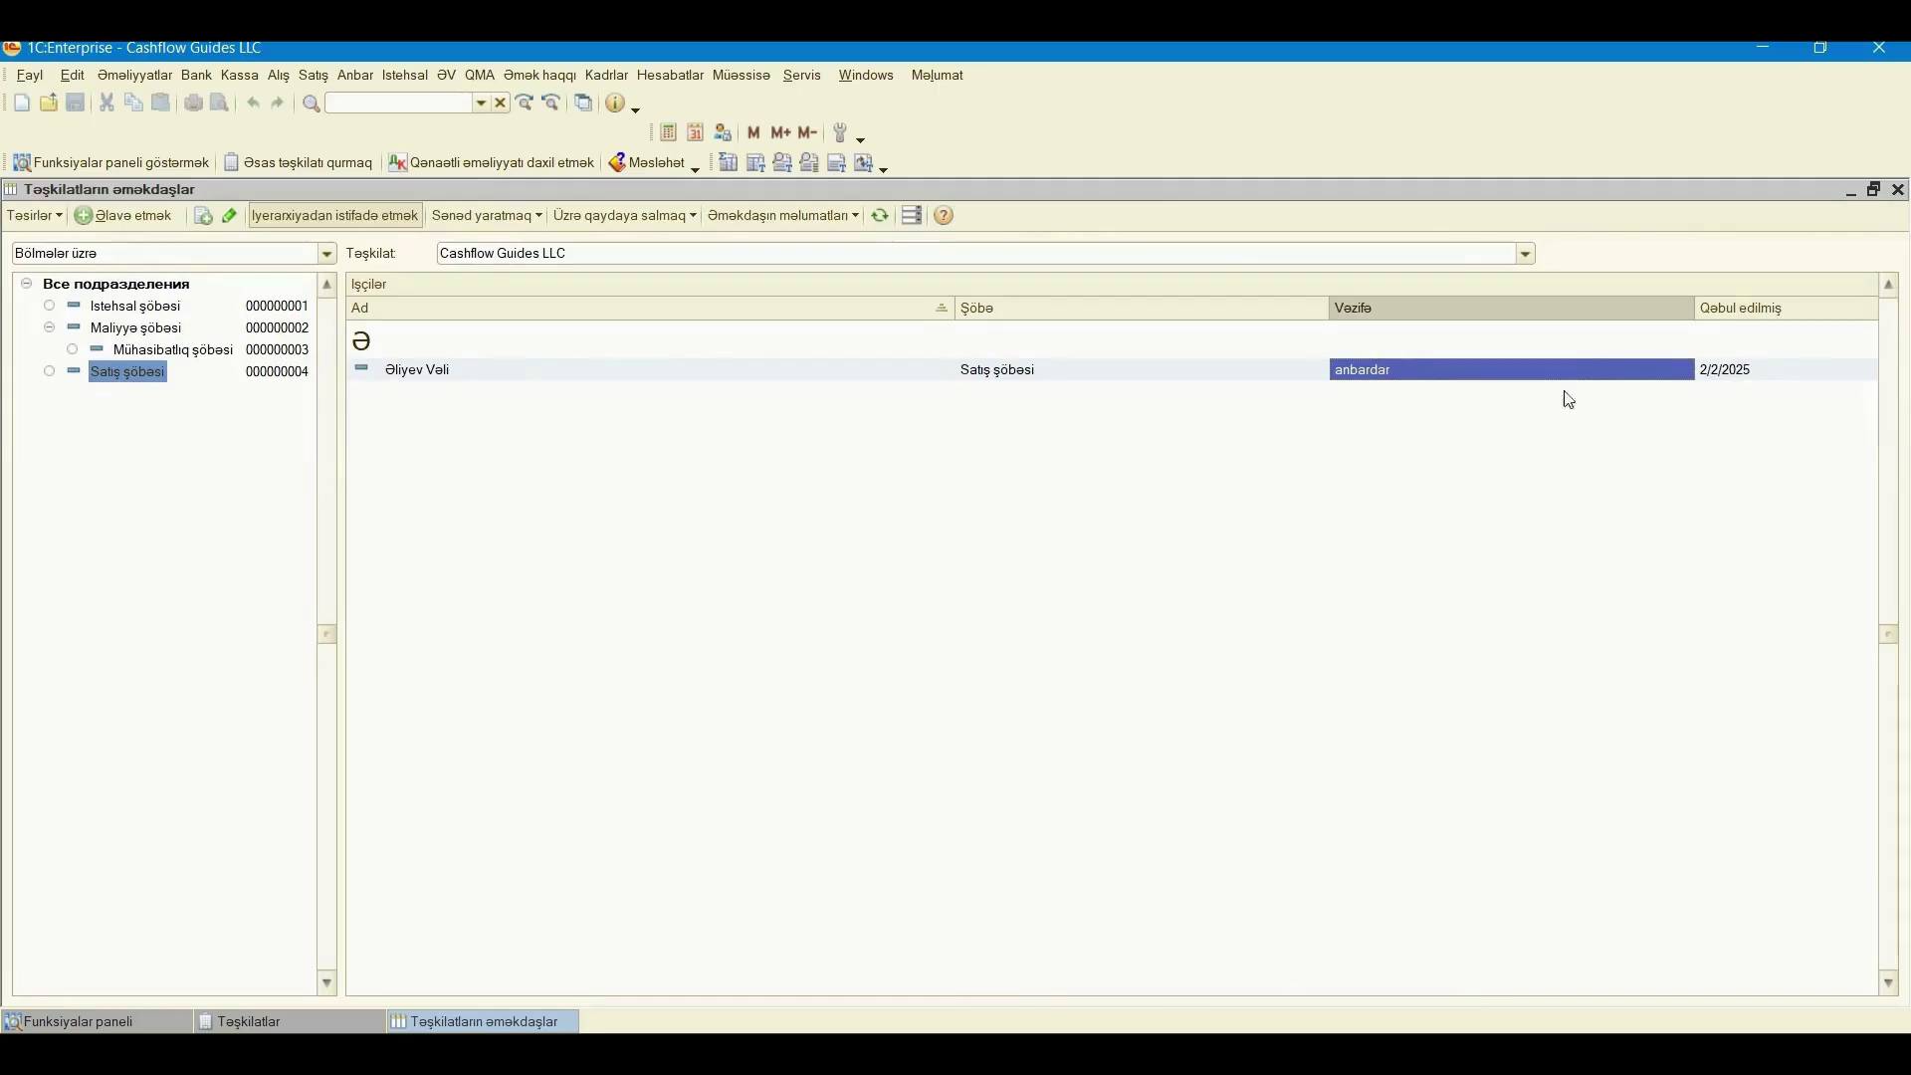
{"action": "left_click", "coordinate": [1769, 379]}
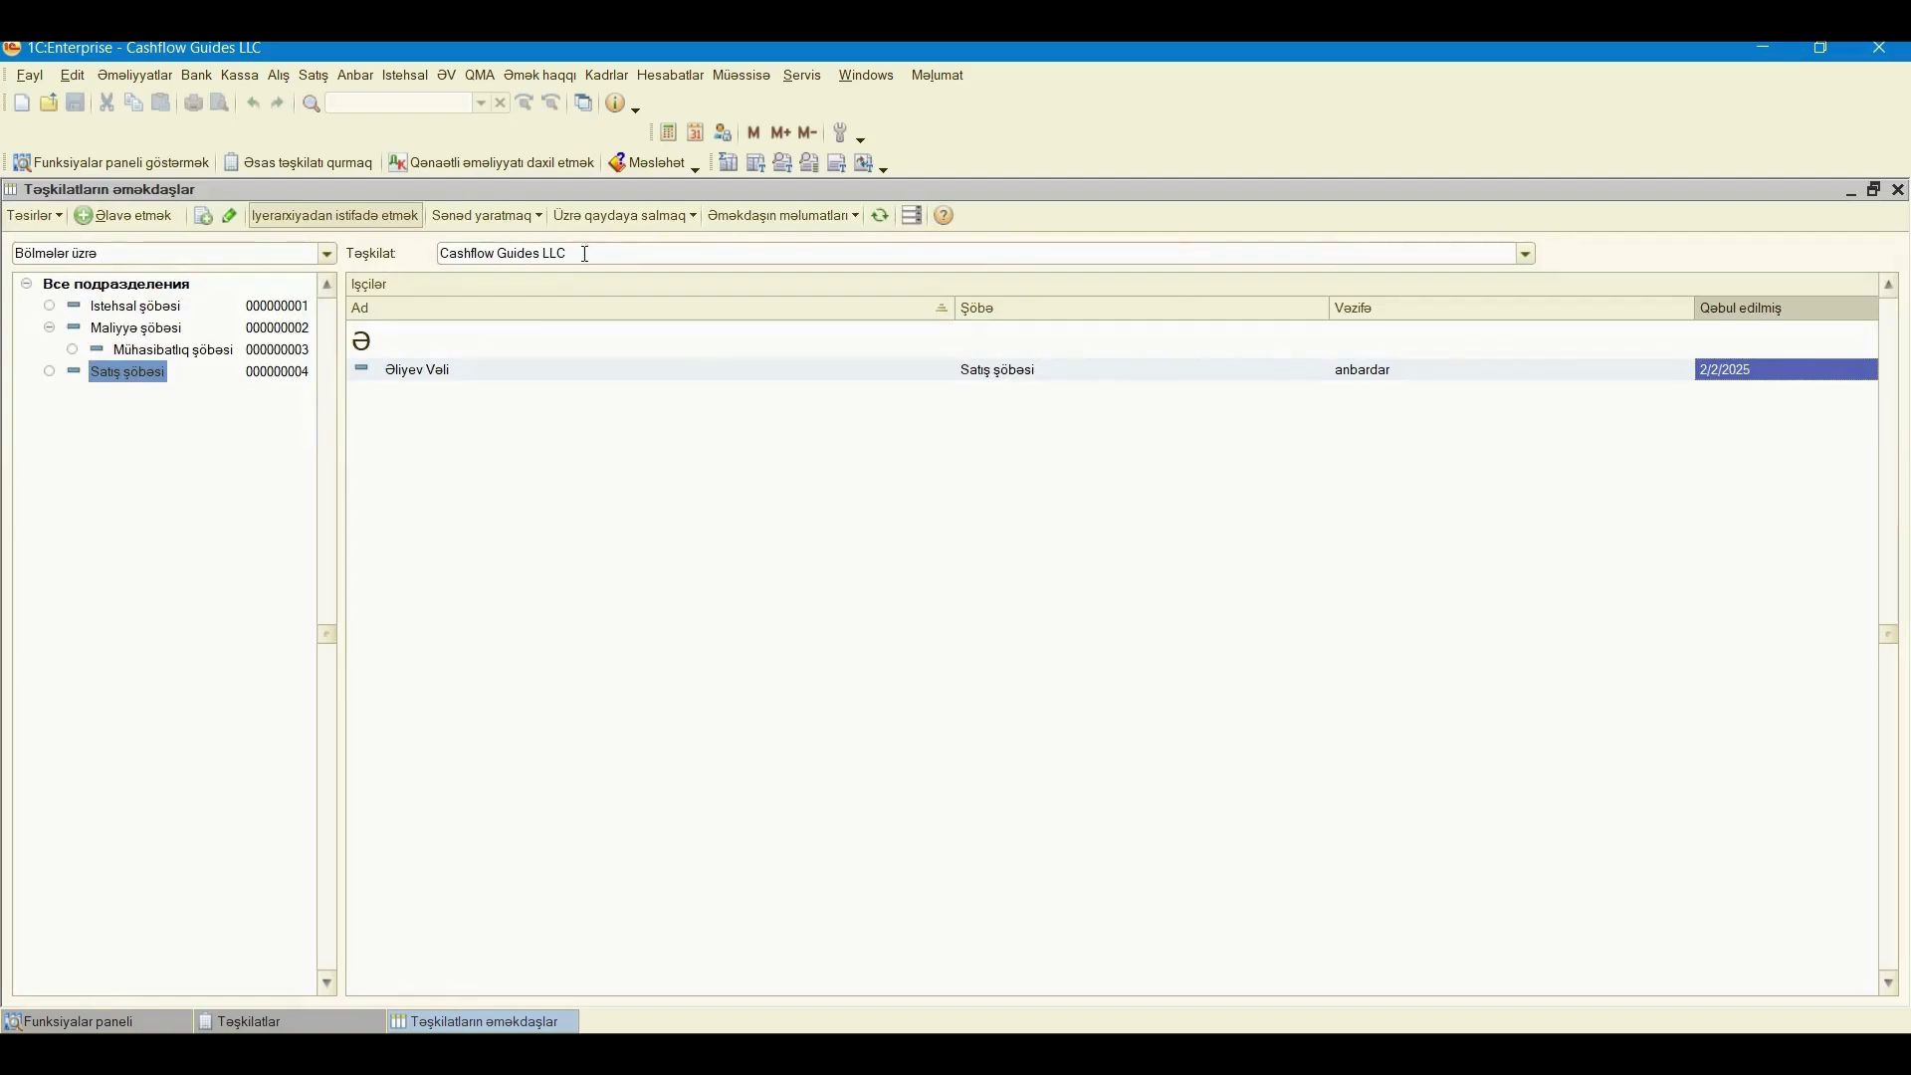
{"action": "left_click", "coordinate": [1897, 189]}
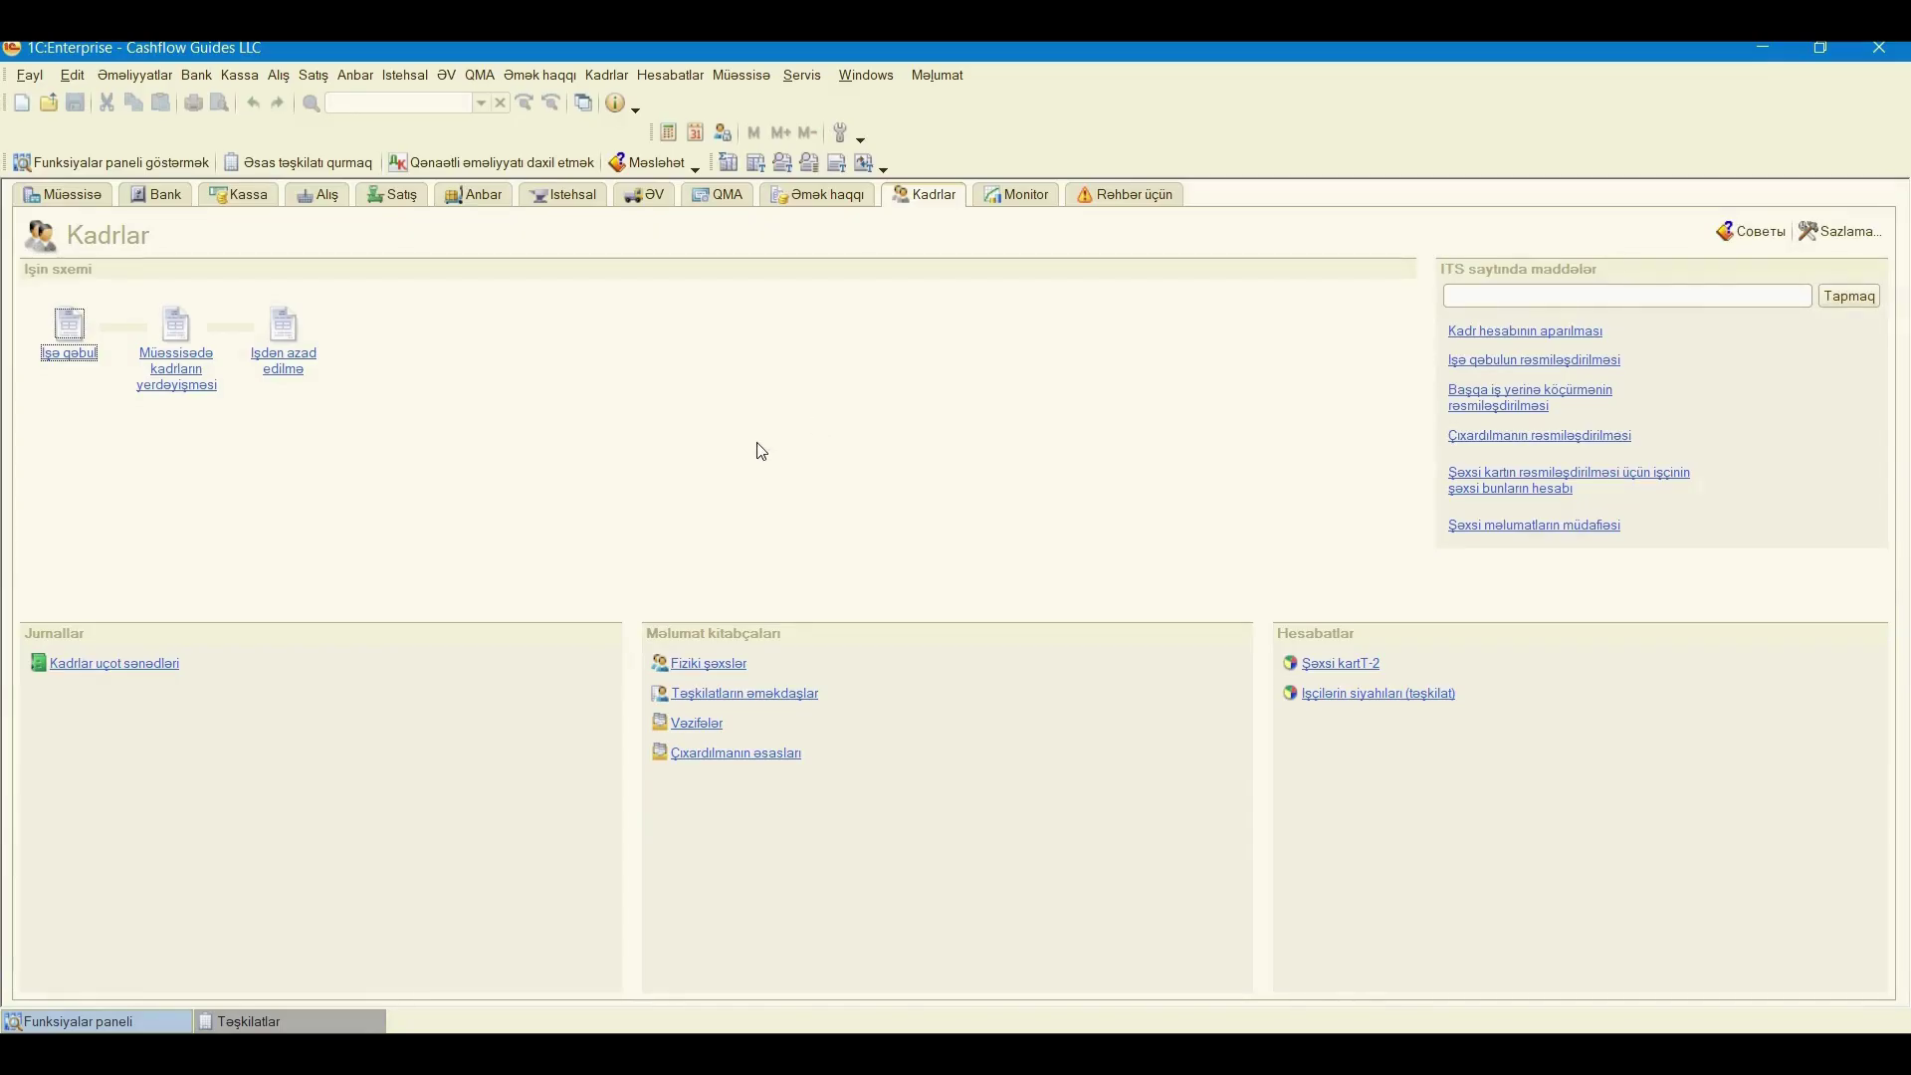
- View the Vəzifələr positions directory, close it and open the Işə qəbul hiring documents list
{"action": "left_click", "coordinate": [704, 734]}
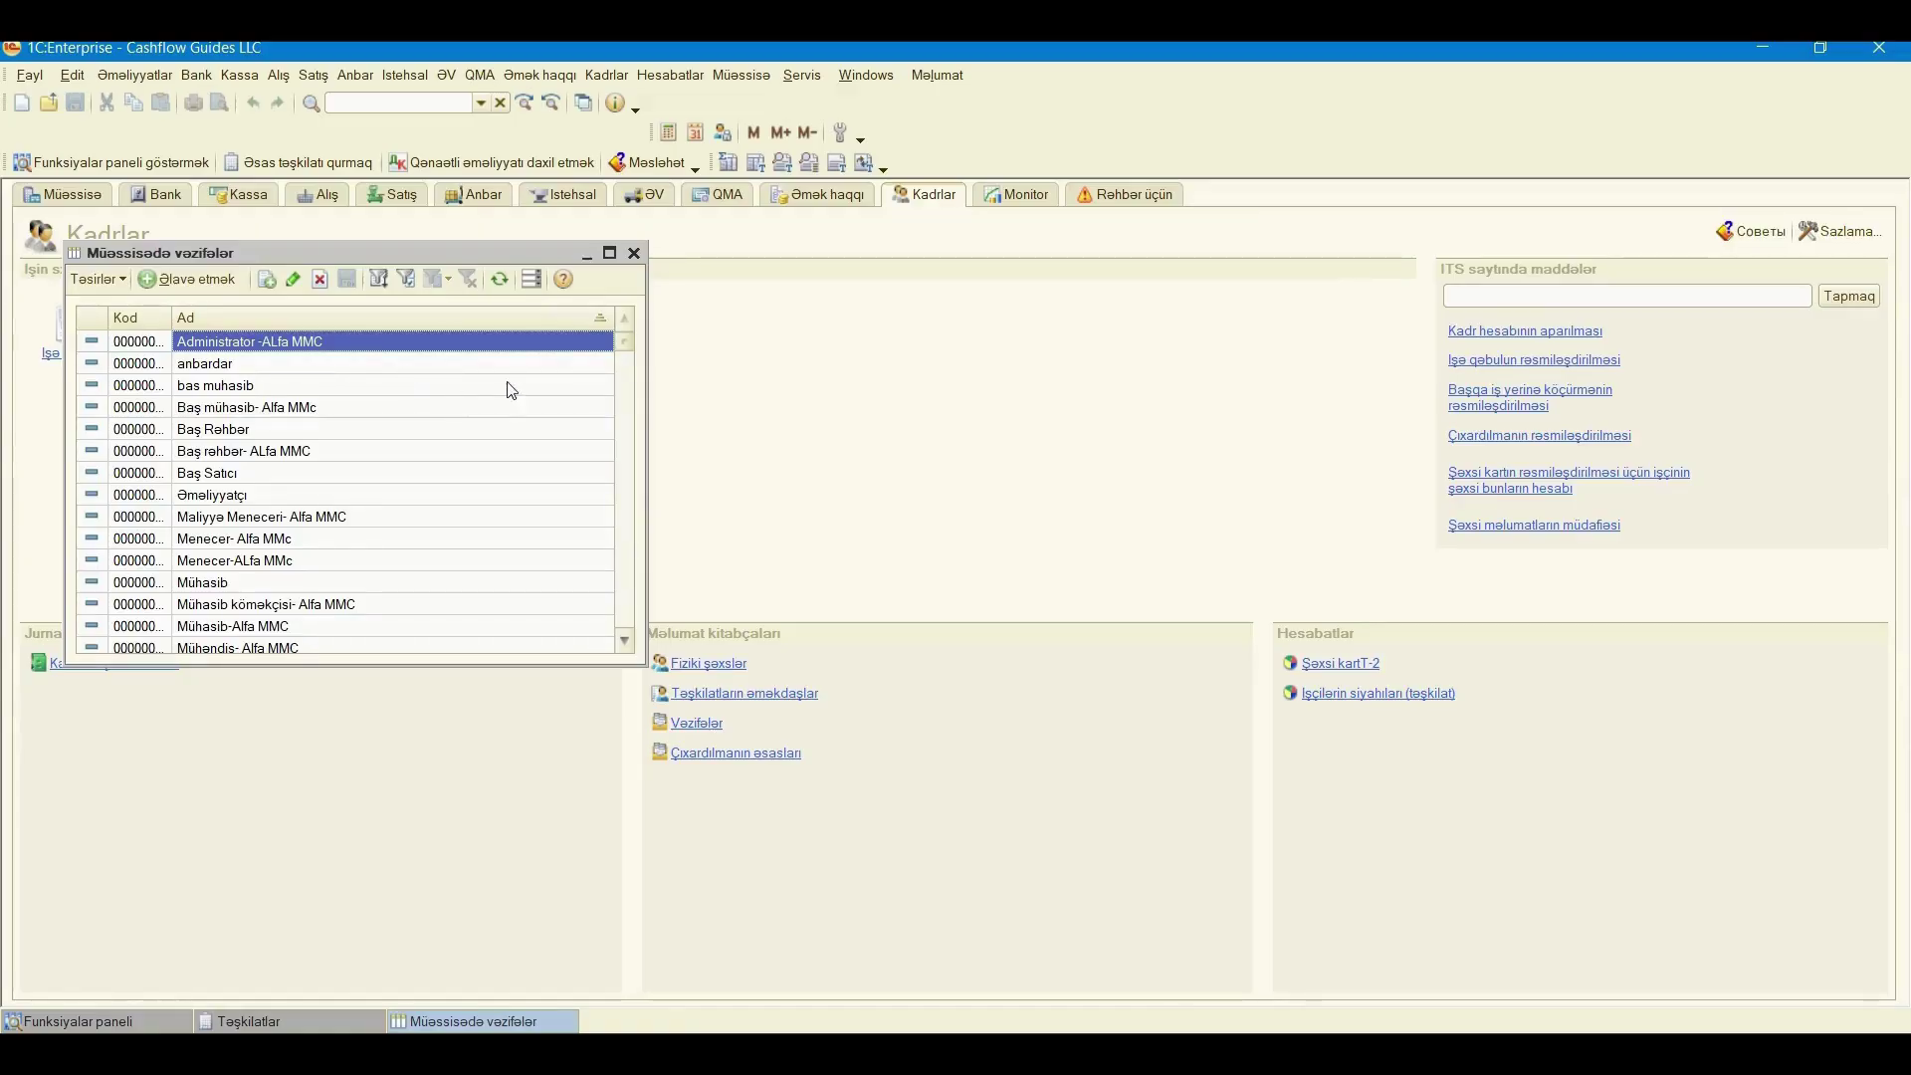
{"action": "left_click", "coordinate": [633, 255]}
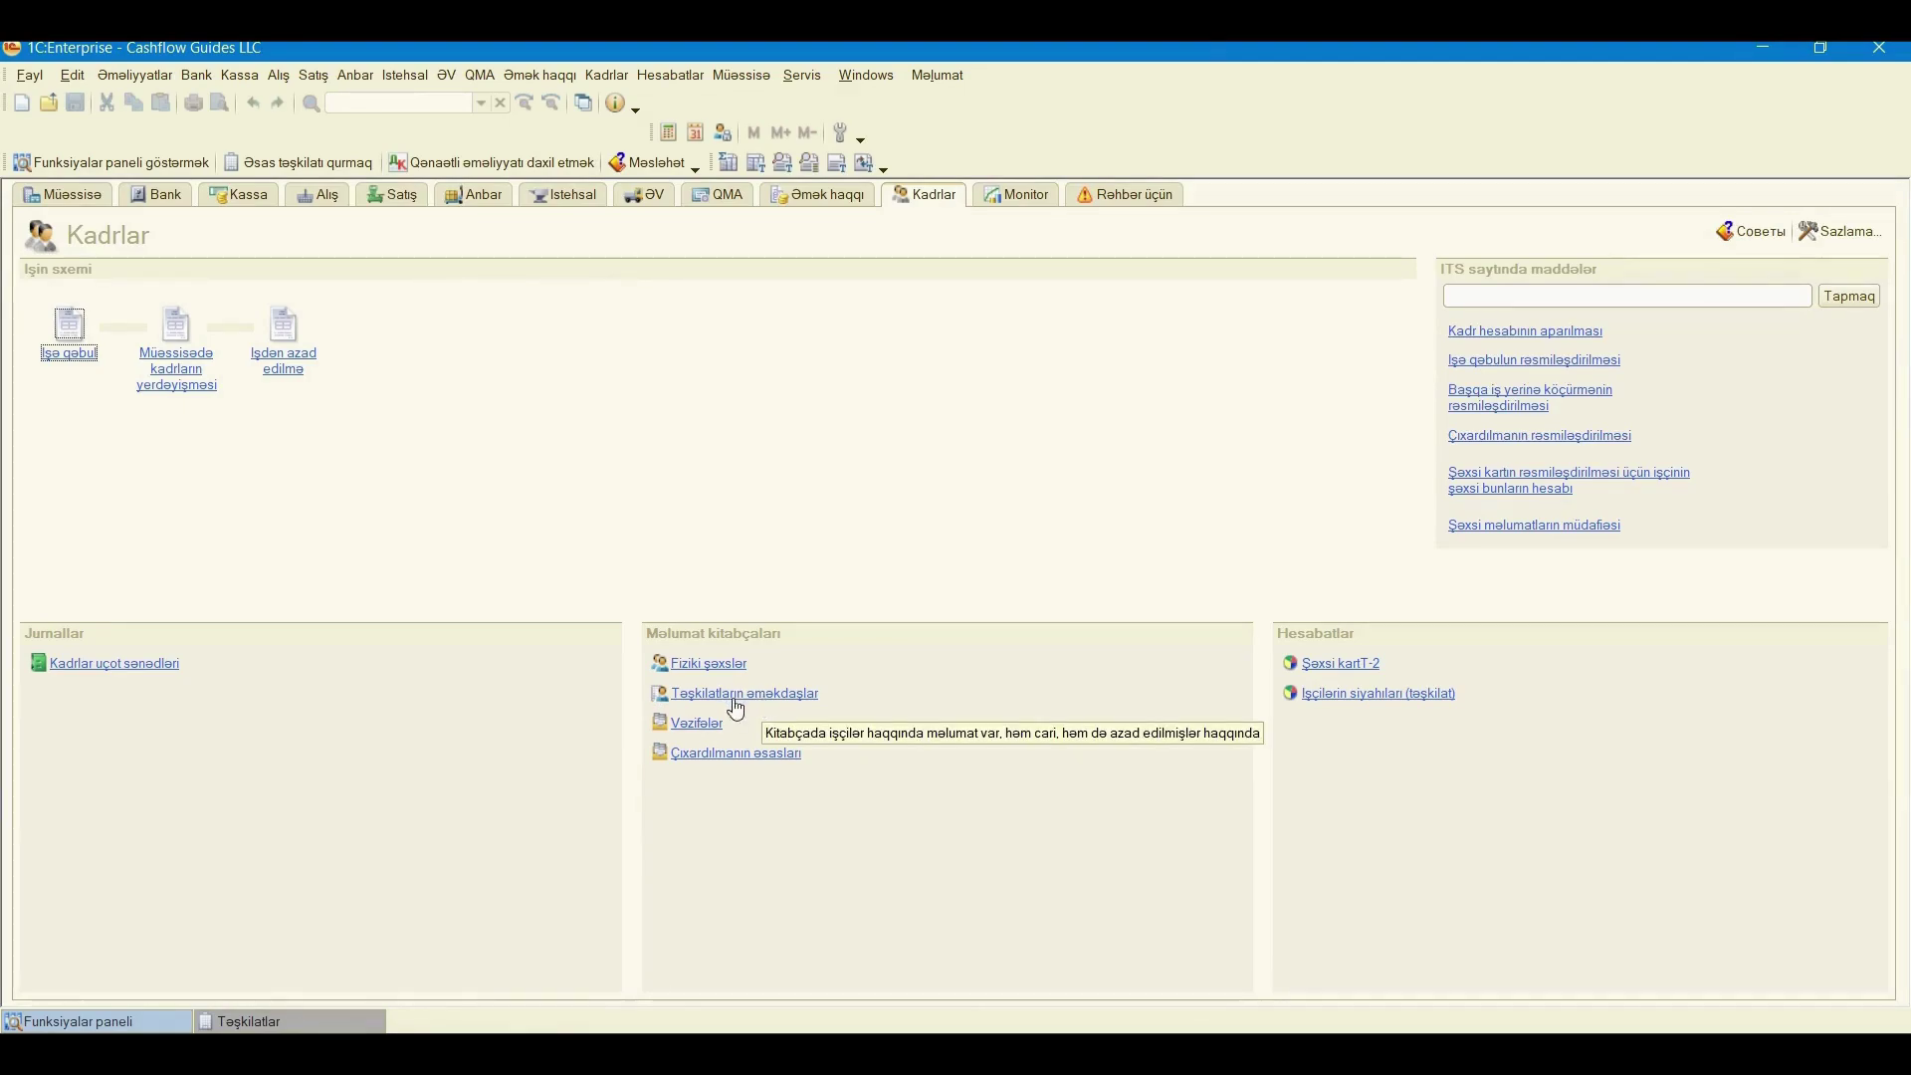
{"action": "left_click", "coordinate": [74, 355]}
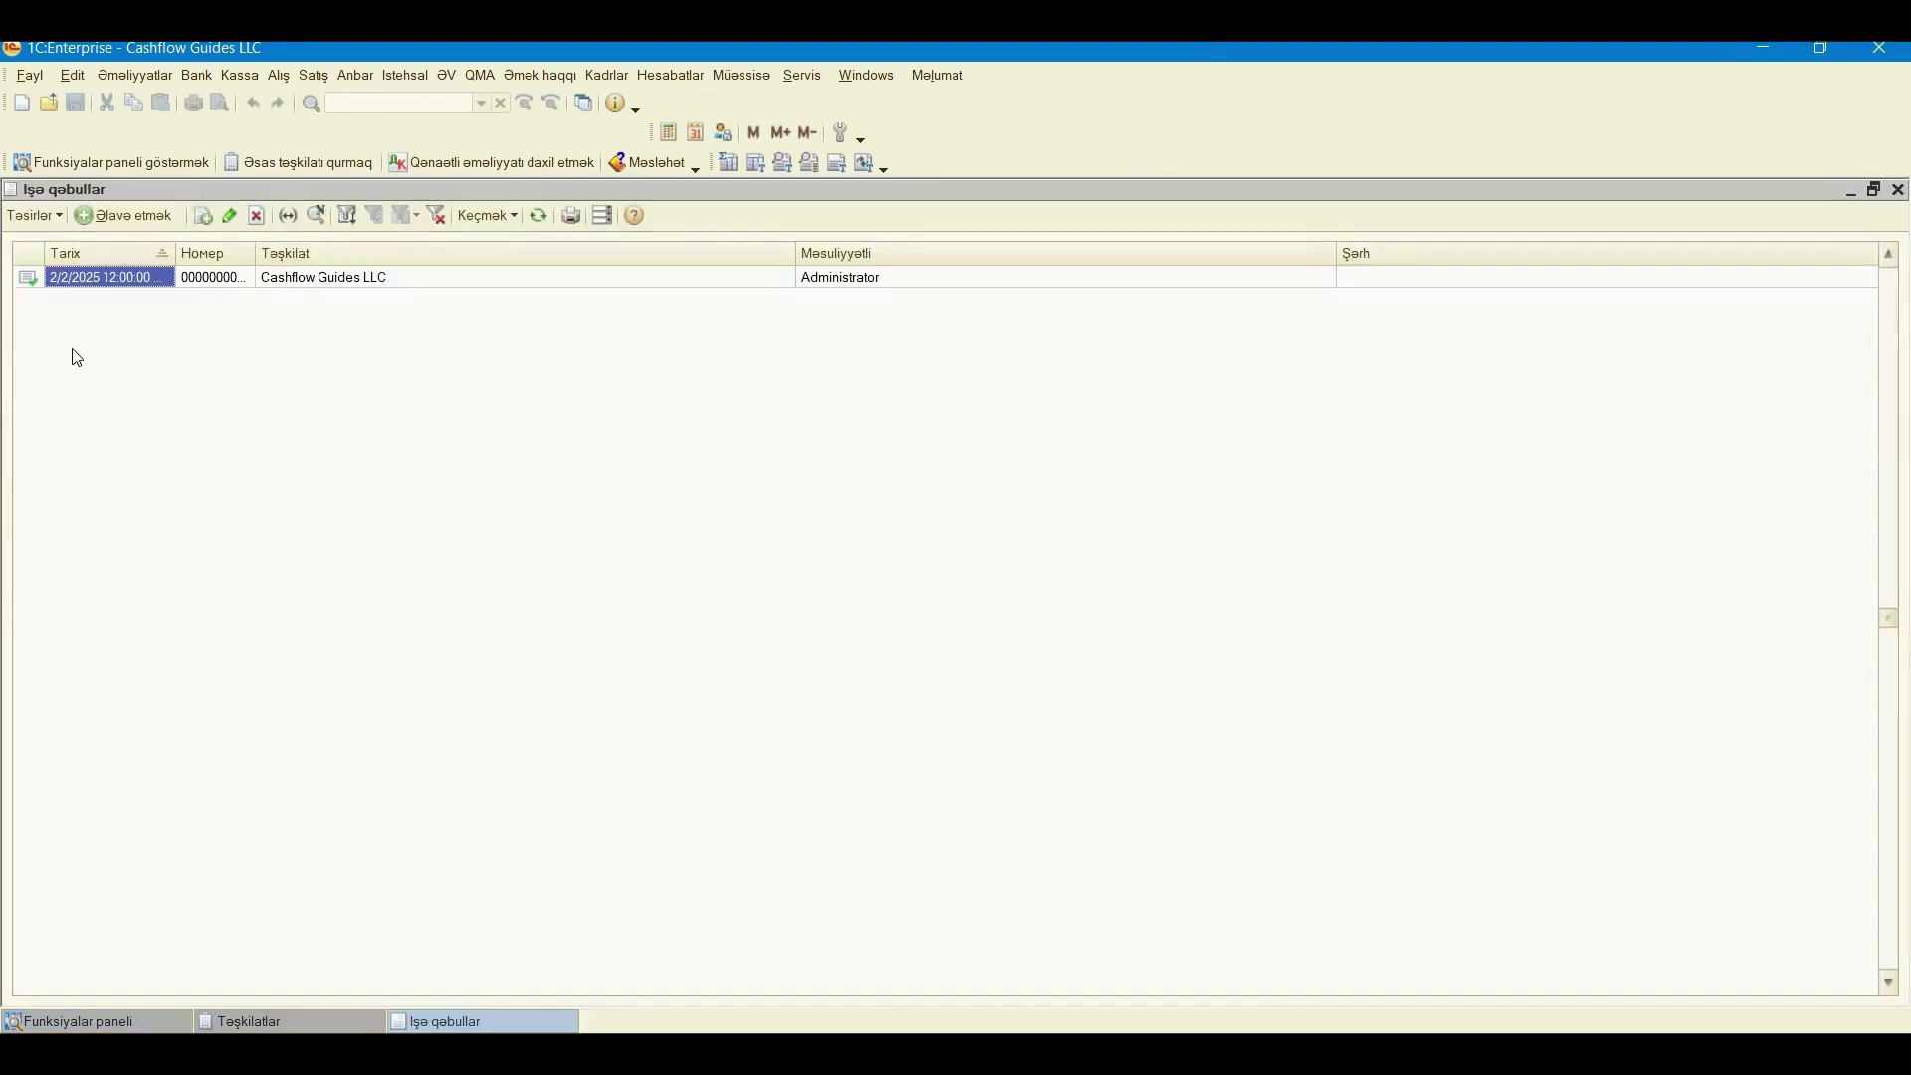